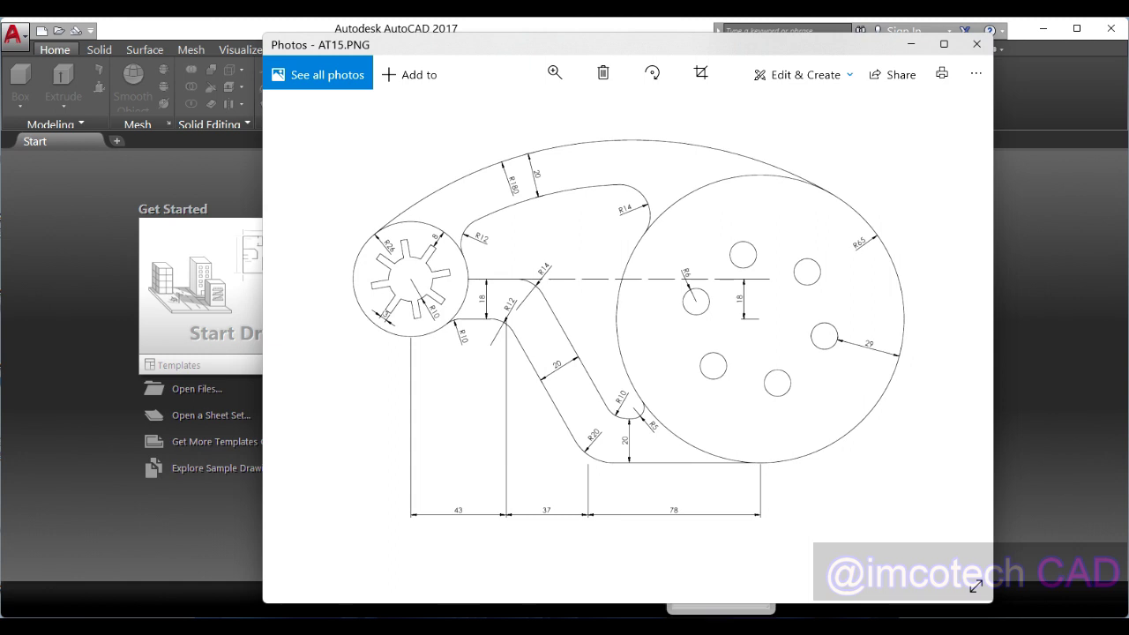
- Start a new drawing in AutoCAD and draw a circle of radius 26
{"action": "key", "text": "alt+F4"}
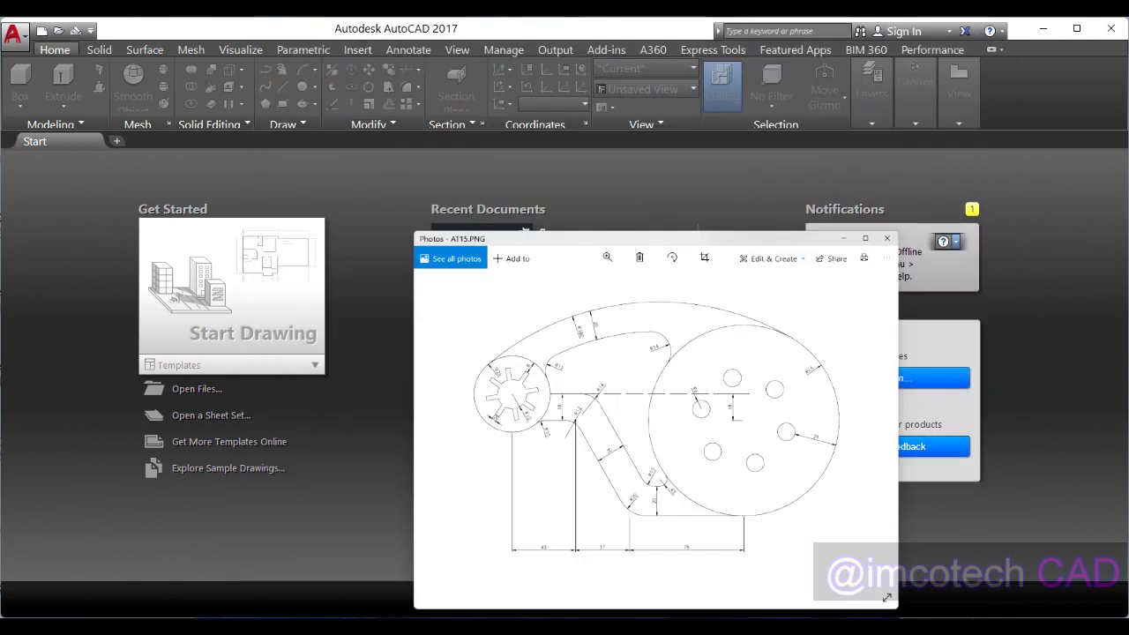
{"action": "left_click", "coordinate": [260, 284]}
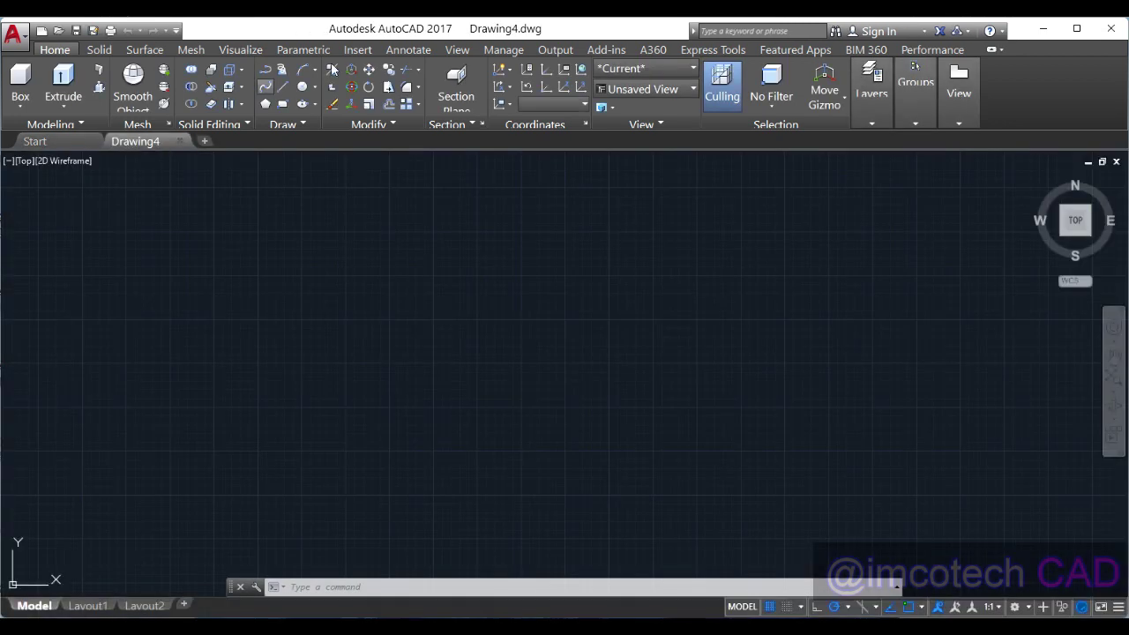
{"action": "left_click", "coordinate": [302, 86]}
{"action": "left_click", "coordinate": [245, 347]}
{"action": "type", "text": "2"}
{"action": "key", "text": "Return"}
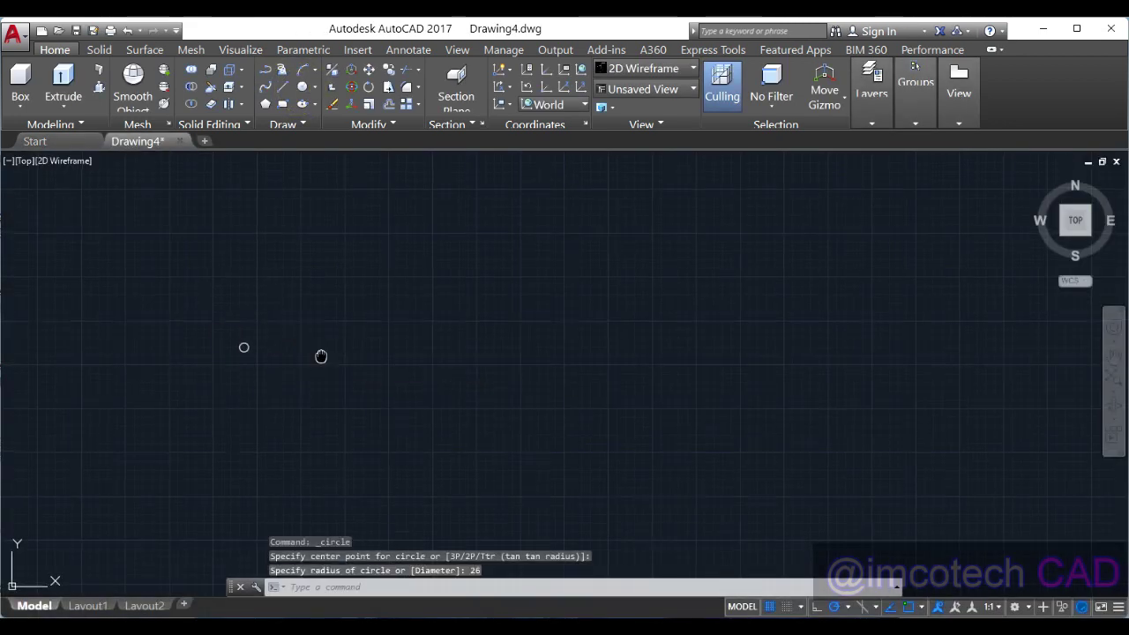
- Draw a horizontal and a vertical construction line through the centre of the radius 26 circle
{"action": "middle_click", "coordinate": [320, 353]}
{"action": "middle_click", "coordinate": [320, 352]}
{"action": "scroll", "coordinate": [354, 339], "scroll_direction": "down", "scroll_amount": 2}
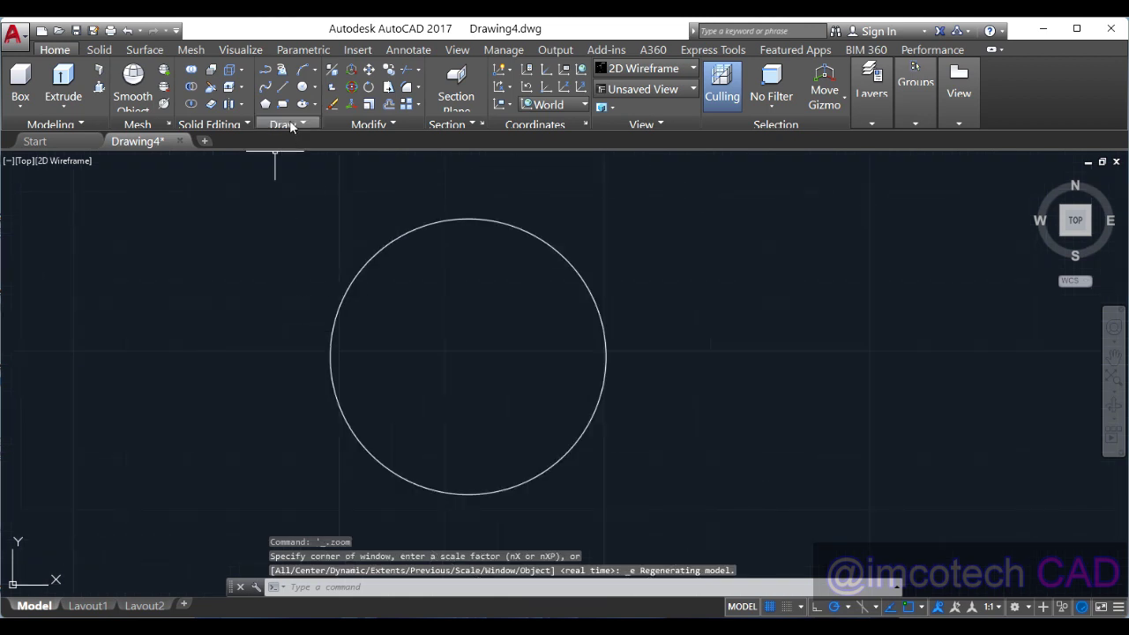
{"action": "left_click", "coordinate": [284, 124]}
{"action": "left_click", "coordinate": [281, 141]}
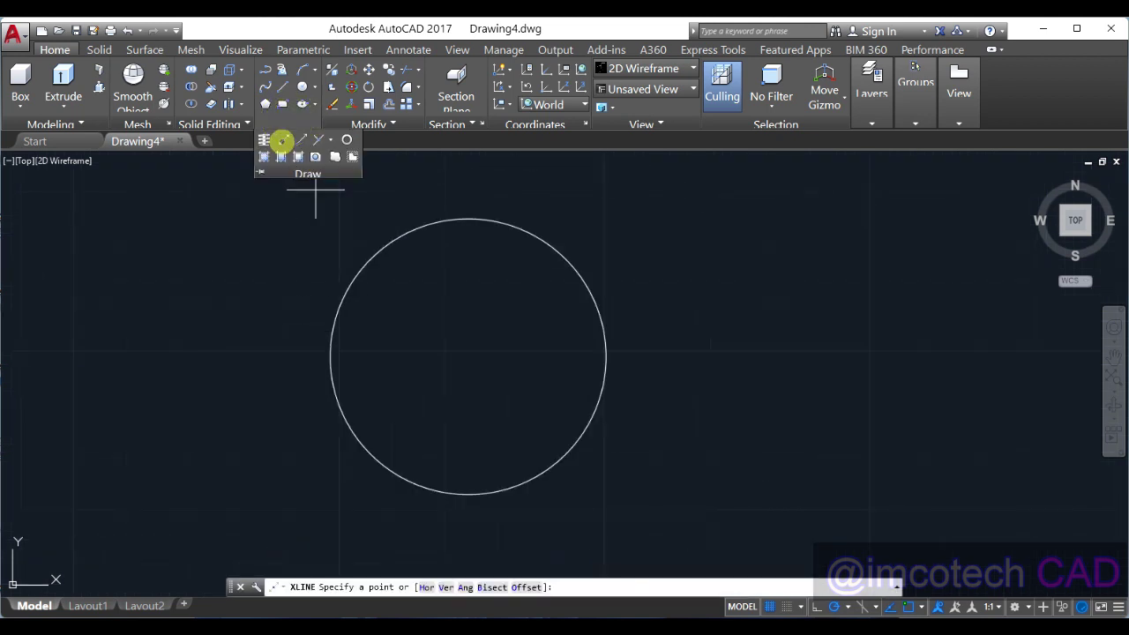
{"action": "left_click", "coordinate": [465, 356]}
{"action": "left_click", "coordinate": [581, 356]}
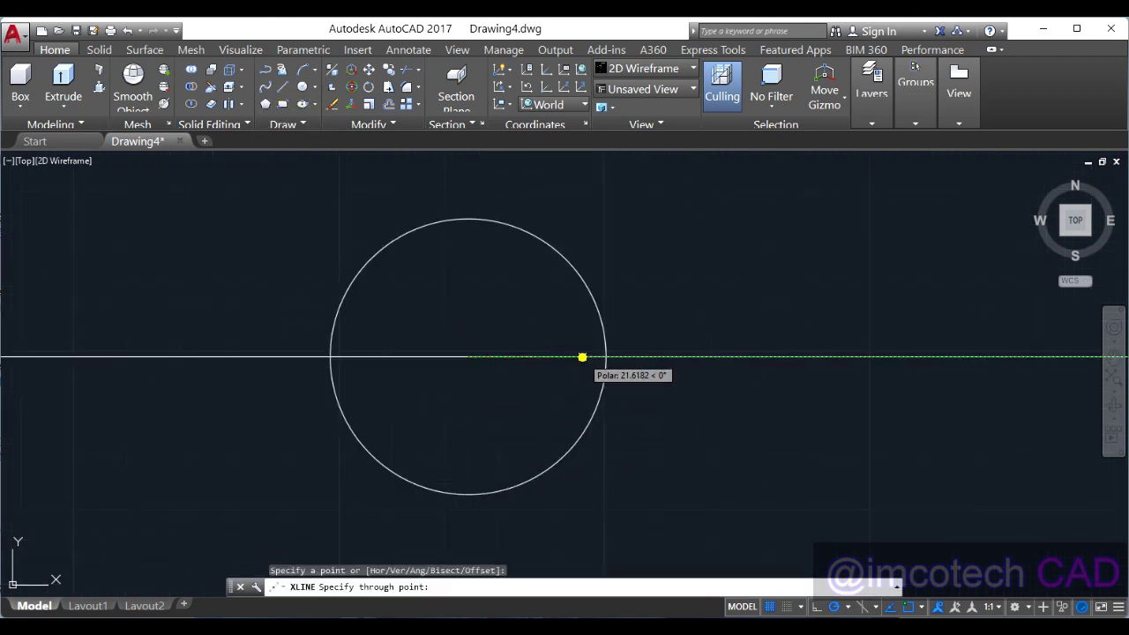
{"action": "left_click", "coordinate": [465, 262]}
{"action": "key", "text": "Return"}
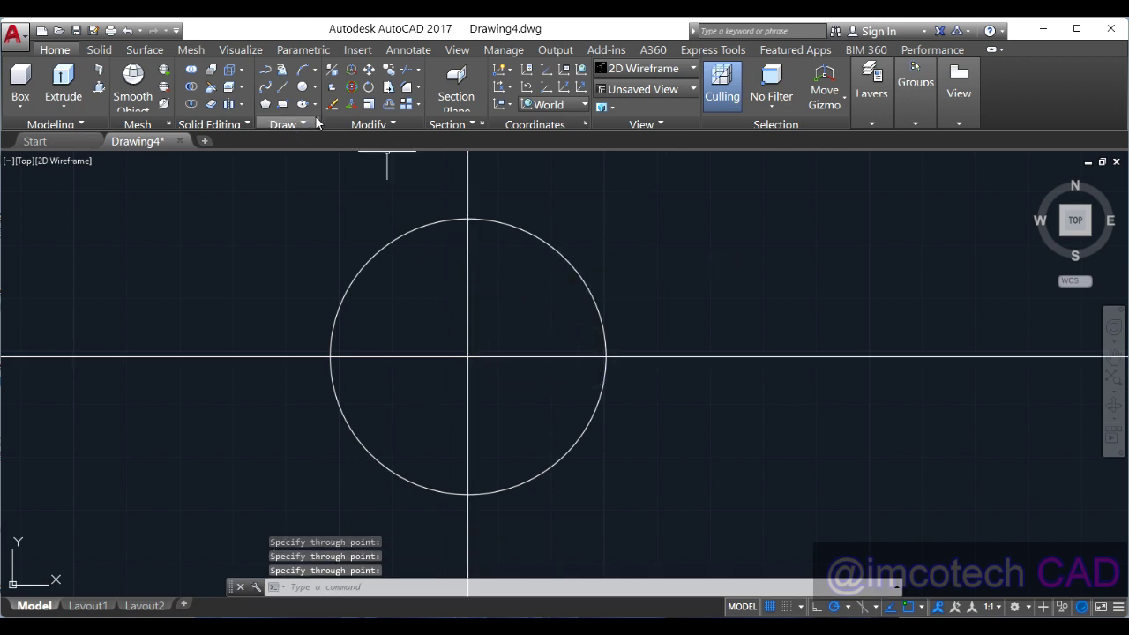
- Offset the horizontal construction line 18 units downward
{"action": "left_click", "coordinate": [385, 98]}
{"action": "type", "text": "1"}
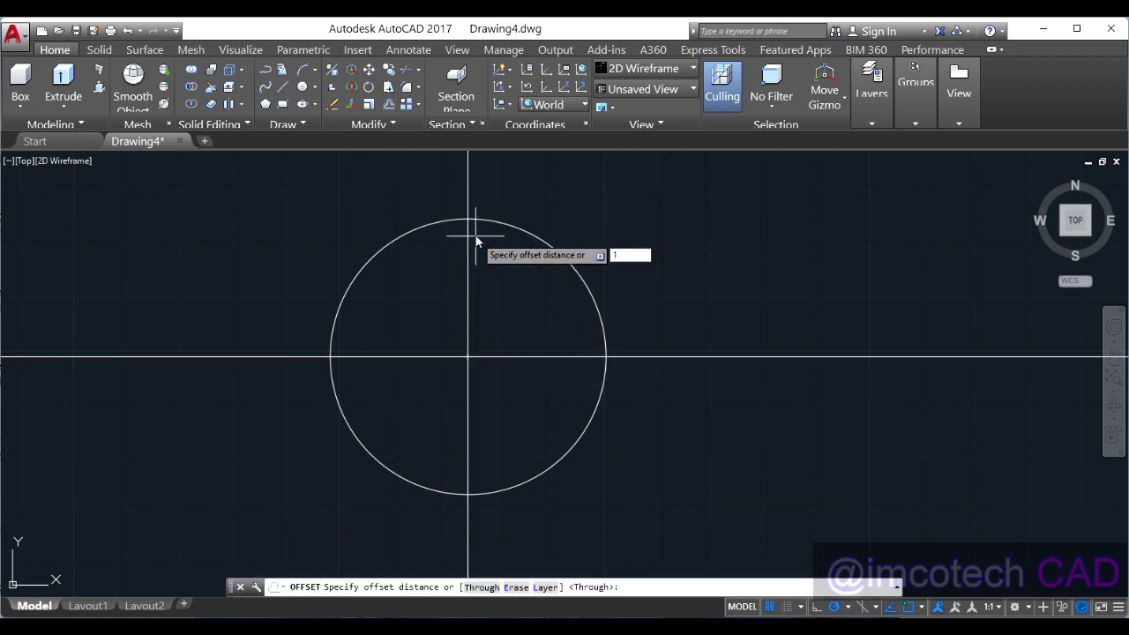
{"action": "key", "text": "Return"}
{"action": "left_click", "coordinate": [502, 356]}
{"action": "left_click", "coordinate": [503, 459]}
{"action": "right_click", "coordinate": [601, 404]}
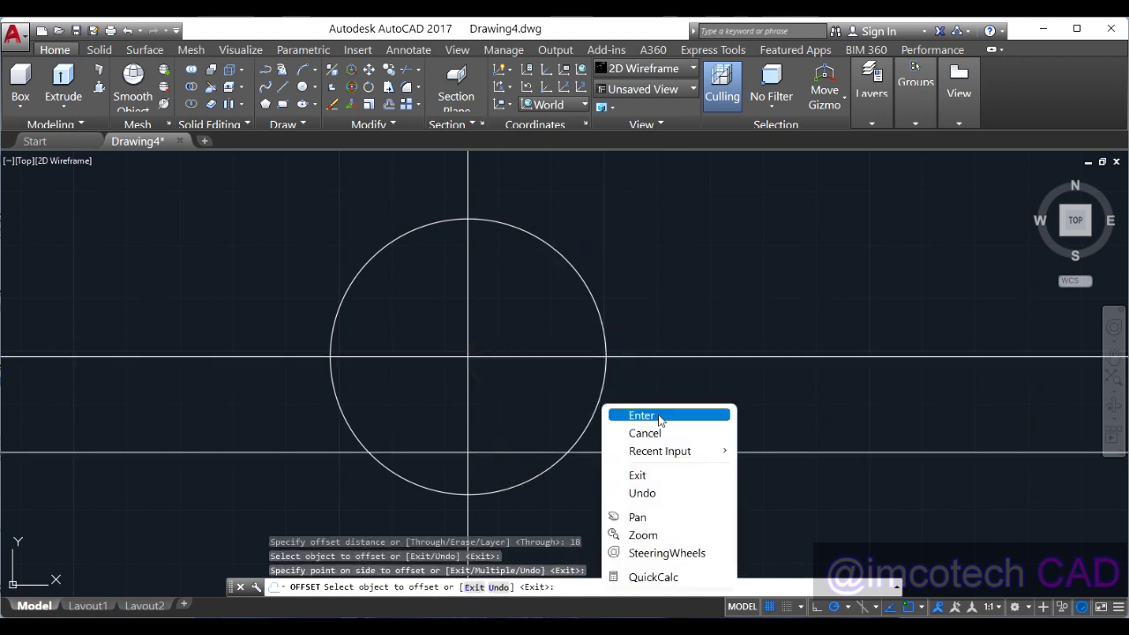
{"action": "left_click", "coordinate": [631, 414]}
- Check the horizontal spacing in the reference image and offset the vertical centre line 43 units to the right
{"action": "key", "text": "alt+Tab"}
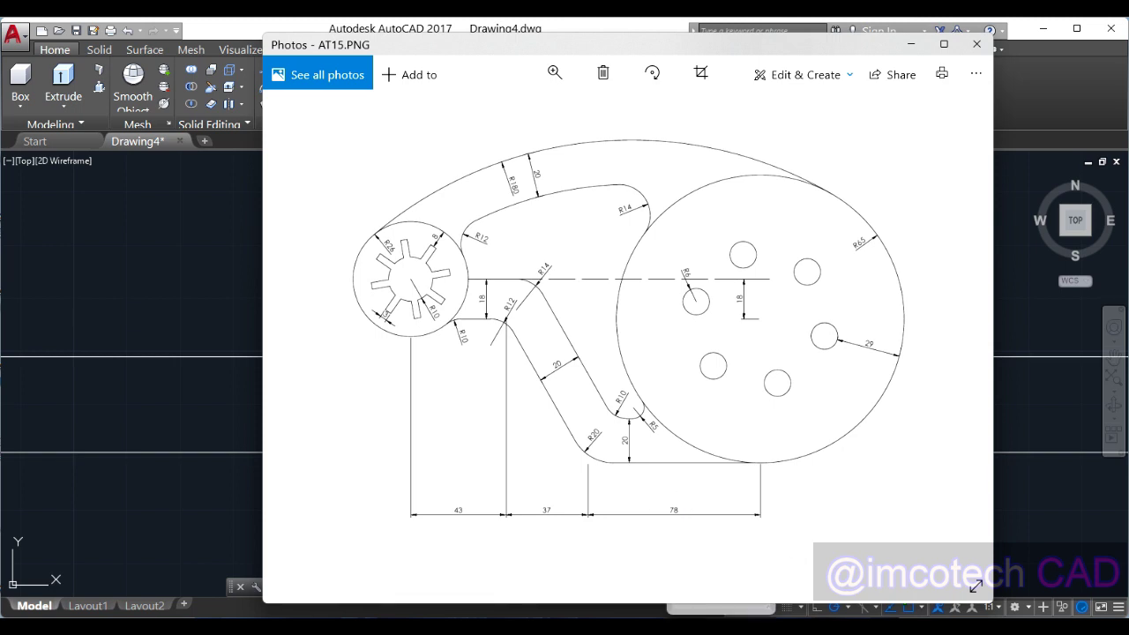
{"action": "key", "text": "alt+Tab"}
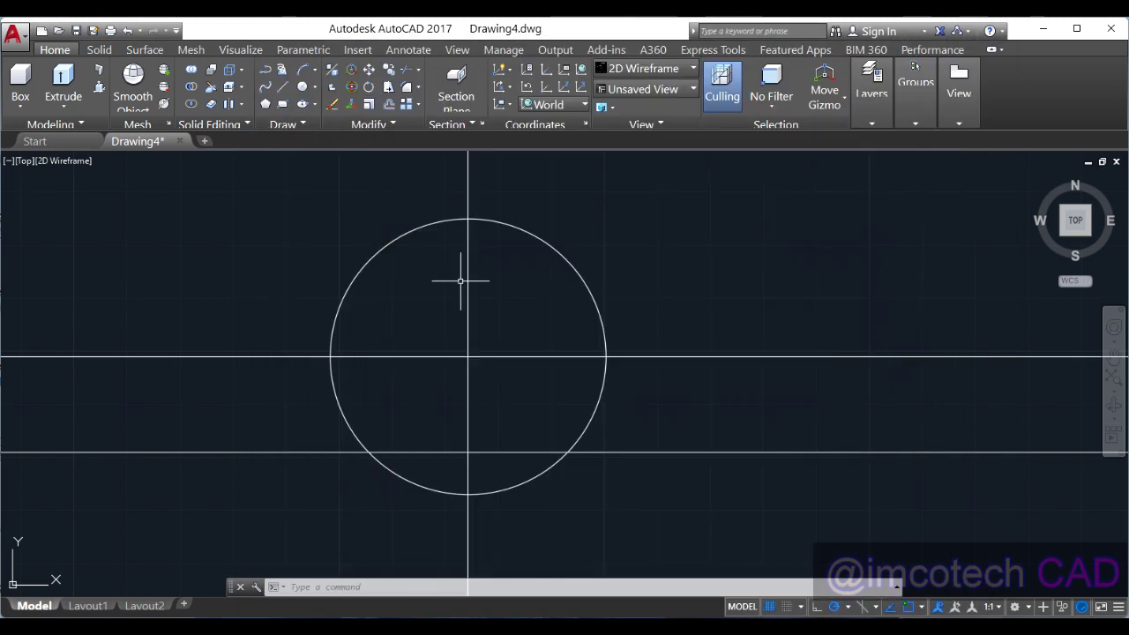
{"action": "left_click", "coordinate": [388, 105]}
{"action": "type", "text": "43"}
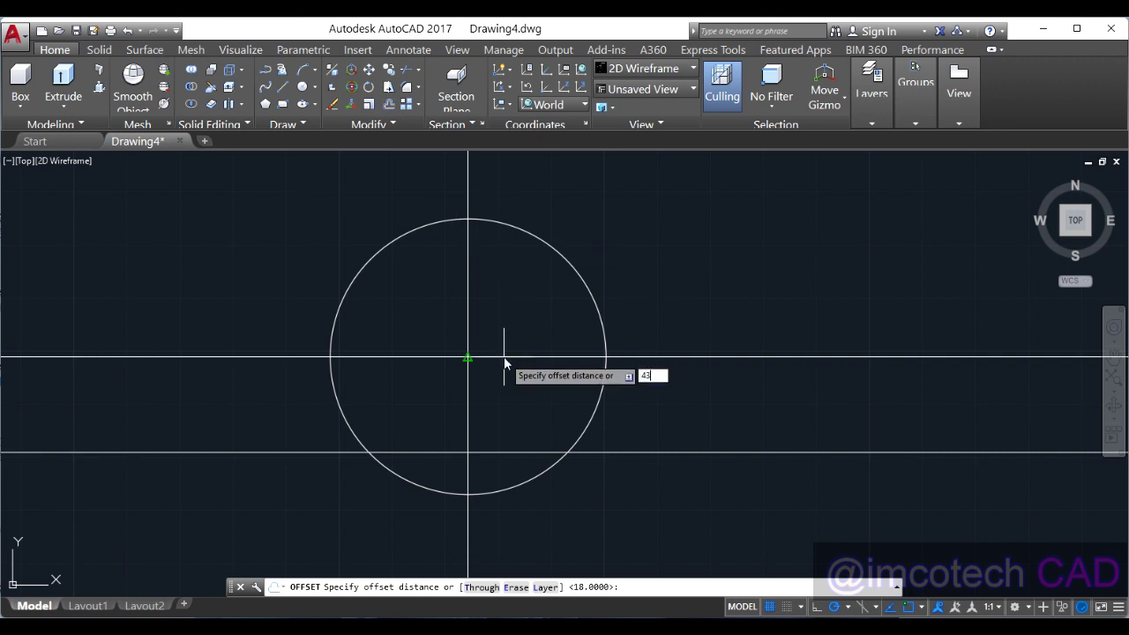
{"action": "key", "text": "Return"}
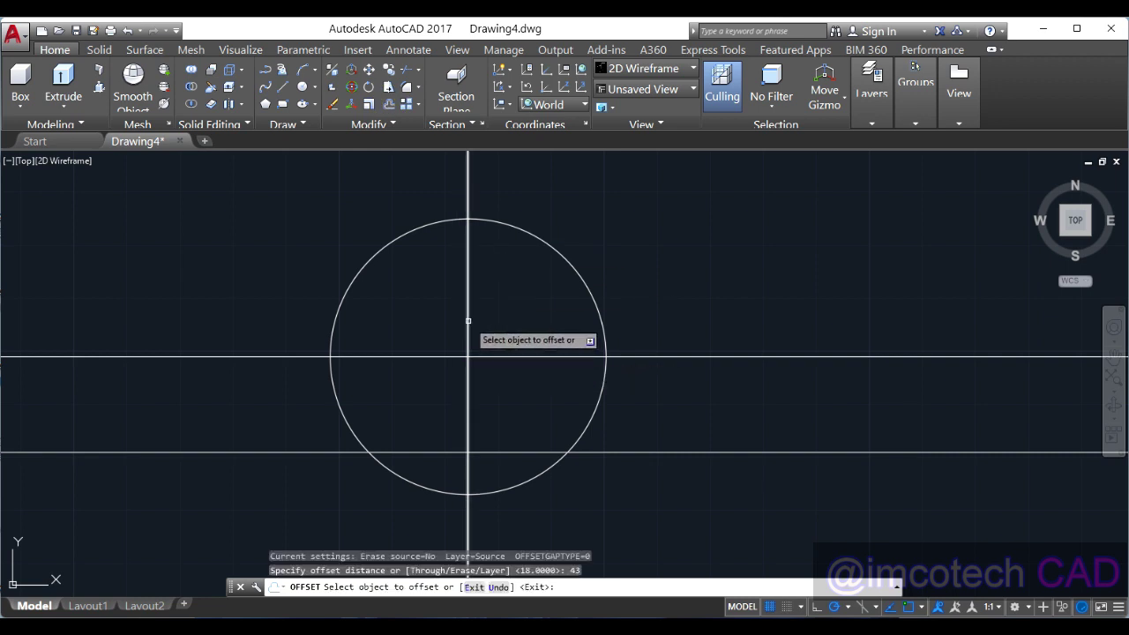
{"action": "left_click", "coordinate": [468, 321]}
{"action": "left_click", "coordinate": [617, 327]}
- Offset the new vertical line 37 units to the right, and offset that copy a further 78 units right
{"action": "left_click", "coordinate": [695, 322]}
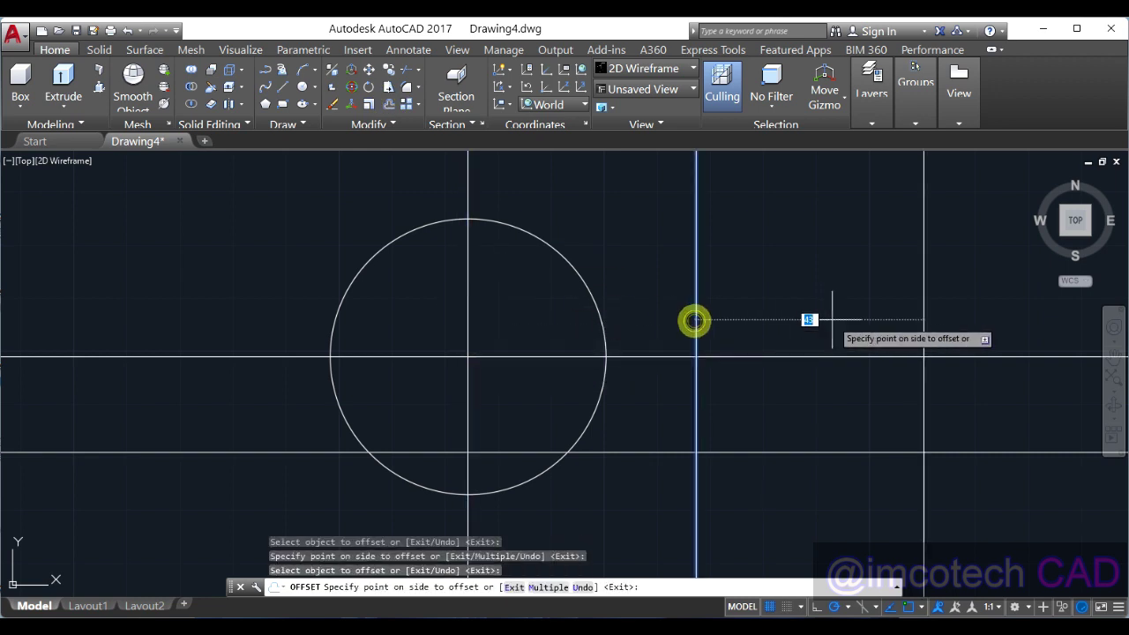
{"action": "type", "text": "37"}
{"action": "key", "text": "Return"}
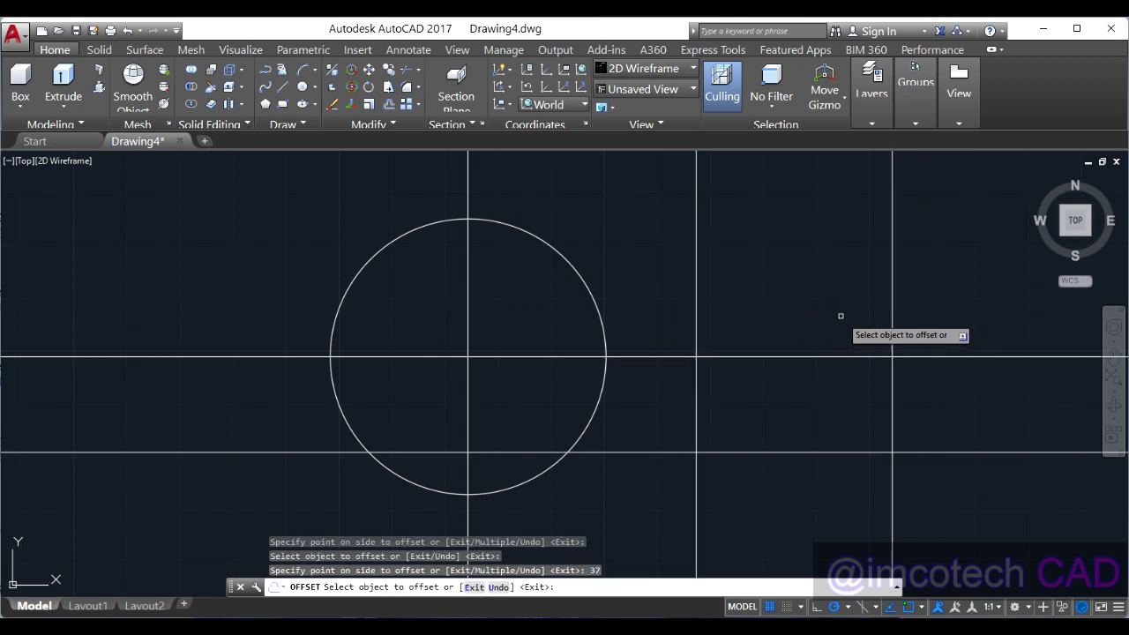
{"action": "left_click", "coordinate": [893, 298]}
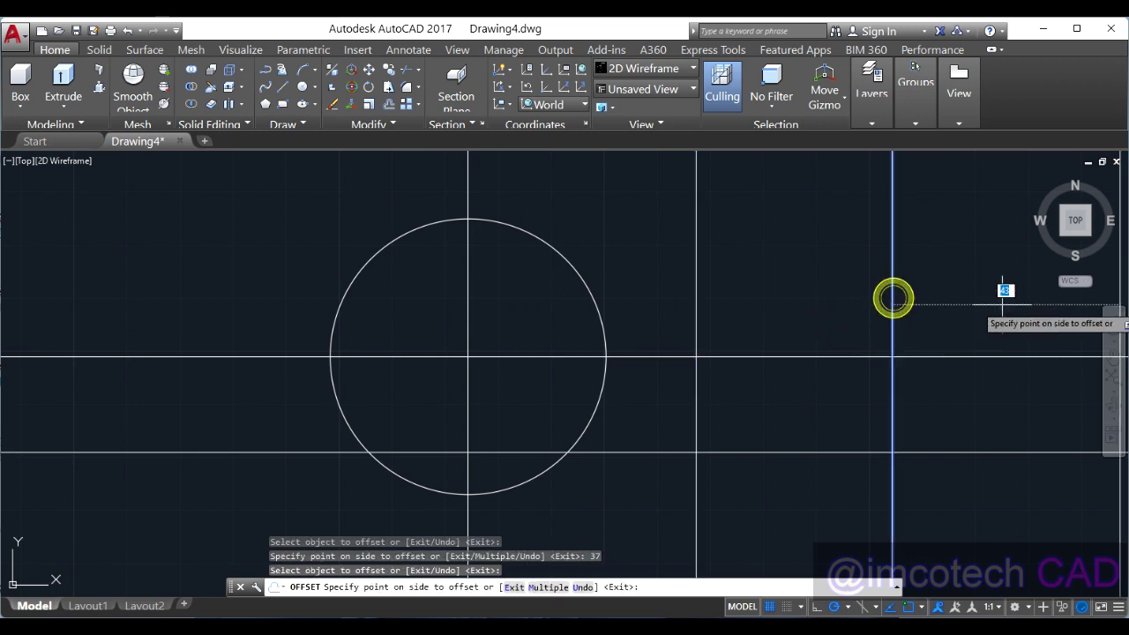
{"action": "key", "text": "Return"}
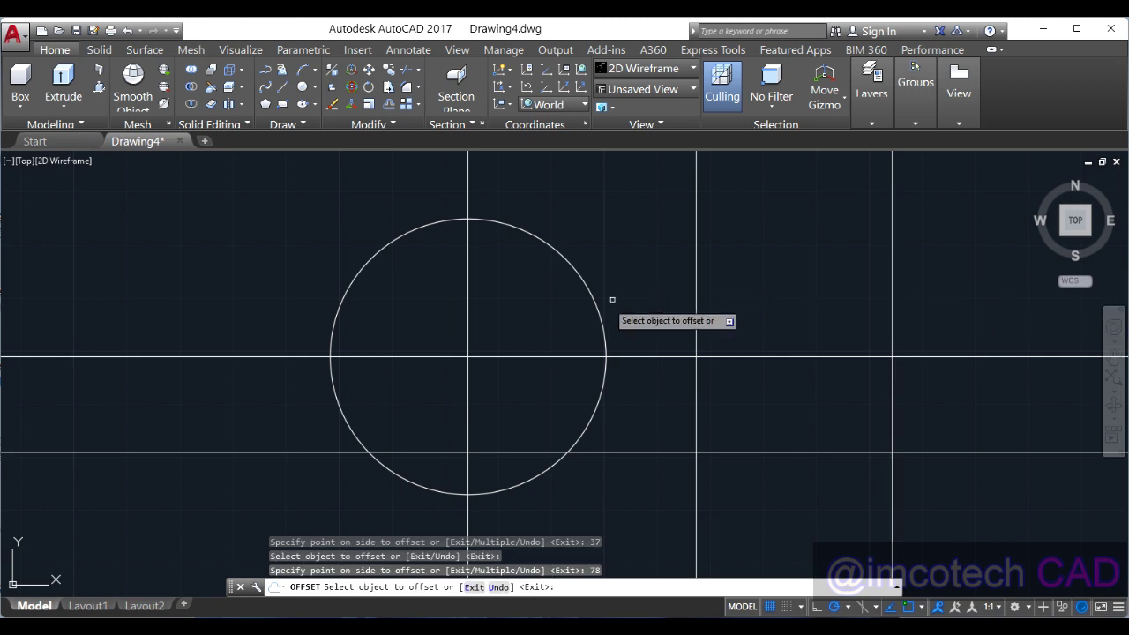
{"action": "scroll", "coordinate": [370, 327], "scroll_direction": "down", "scroll_amount": 2}
{"action": "right_click", "coordinate": [648, 265]}
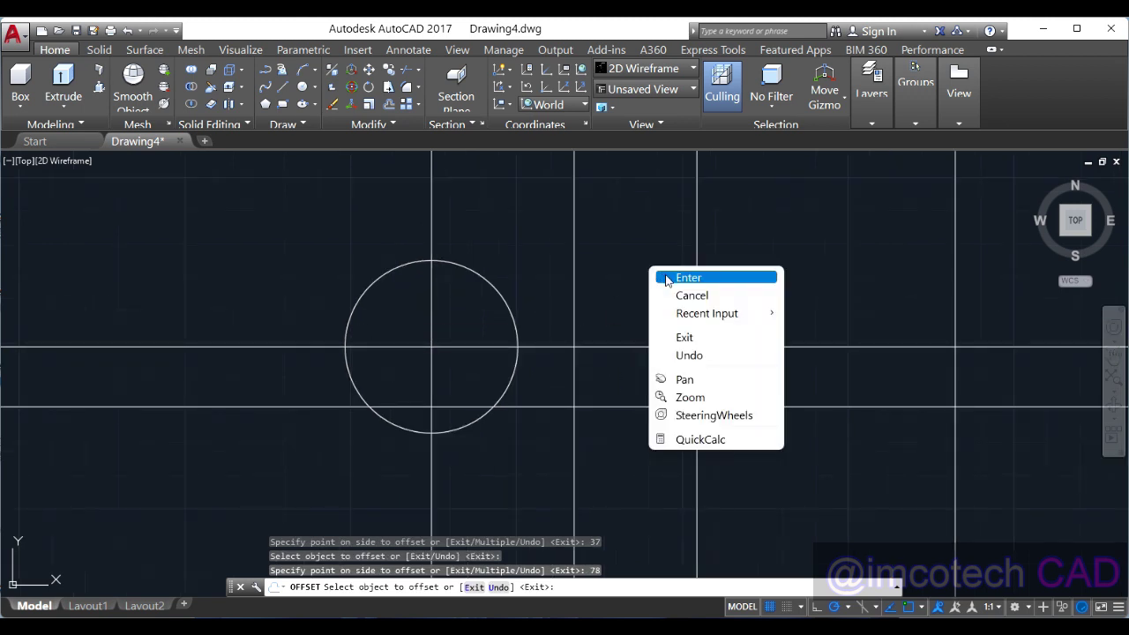
{"action": "left_click", "coordinate": [661, 274]}
- Draw a circle of radius 65 centred where the rightmost vertical line crosses the lower horizontal line
{"action": "left_click", "coordinate": [303, 86]}
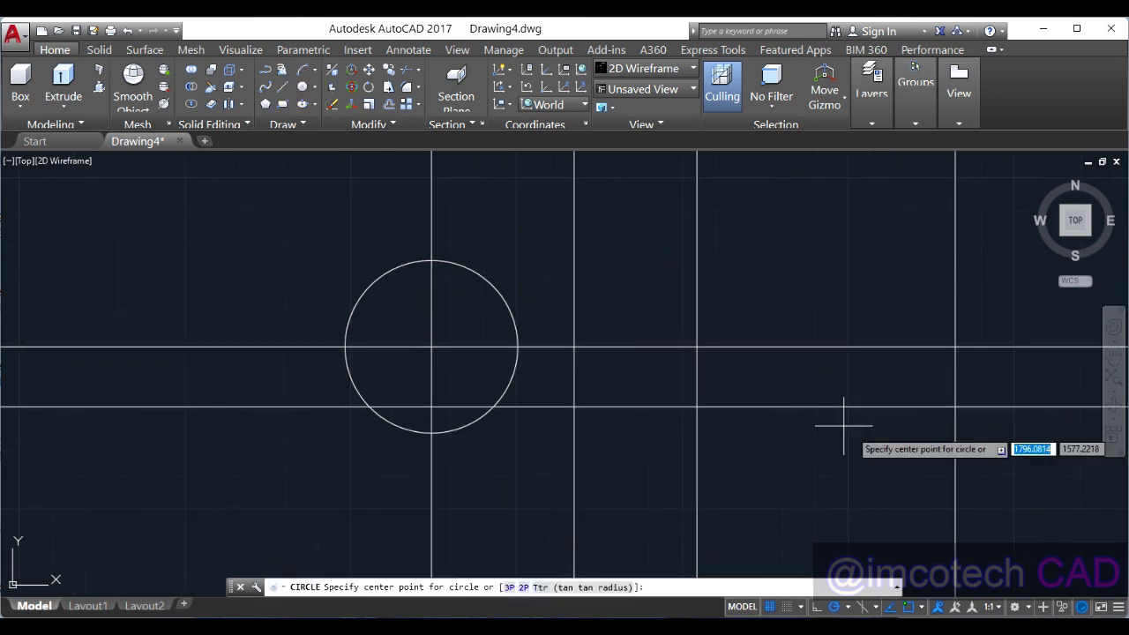
{"action": "left_click", "coordinate": [955, 406]}
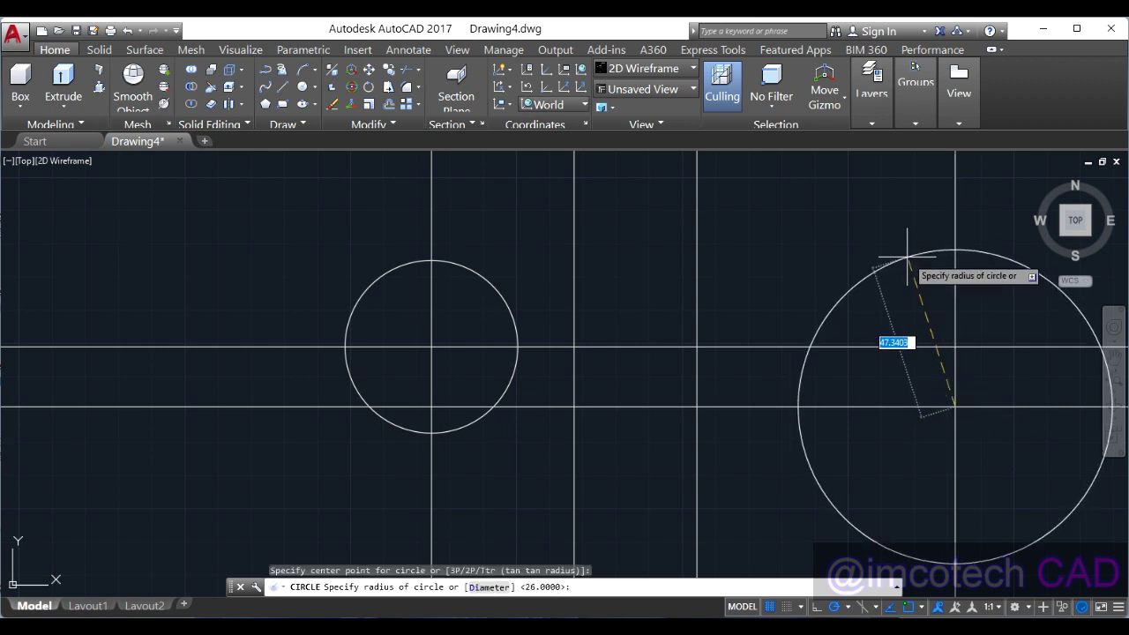
{"action": "type", "text": "65"}
{"action": "key", "text": "Return"}
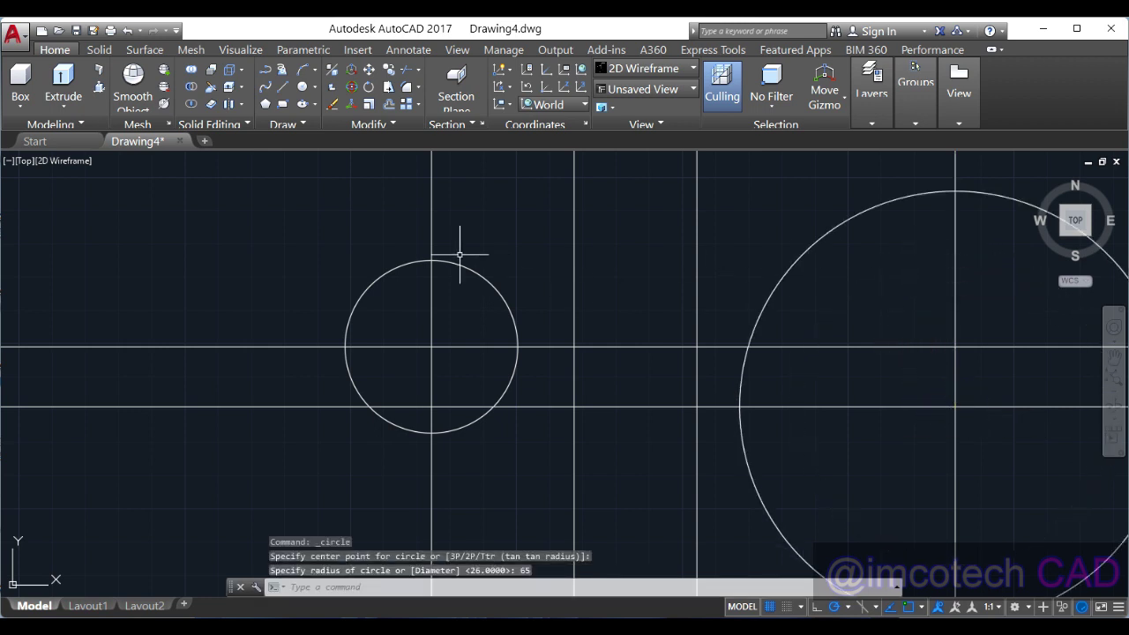
- After checking the reference image, draw a Tan, Tan, Radius circle of radius 180 enclosing and touching the small and large circles along their upper outer sides
{"action": "scroll", "coordinate": [397, 246], "scroll_direction": "down", "scroll_amount": 4}
{"action": "middle_click_drag", "start_coordinate": [512, 255], "coordinate": [517, 316]}
{"action": "scroll", "coordinate": [551, 322], "scroll_direction": "up", "scroll_amount": 2}
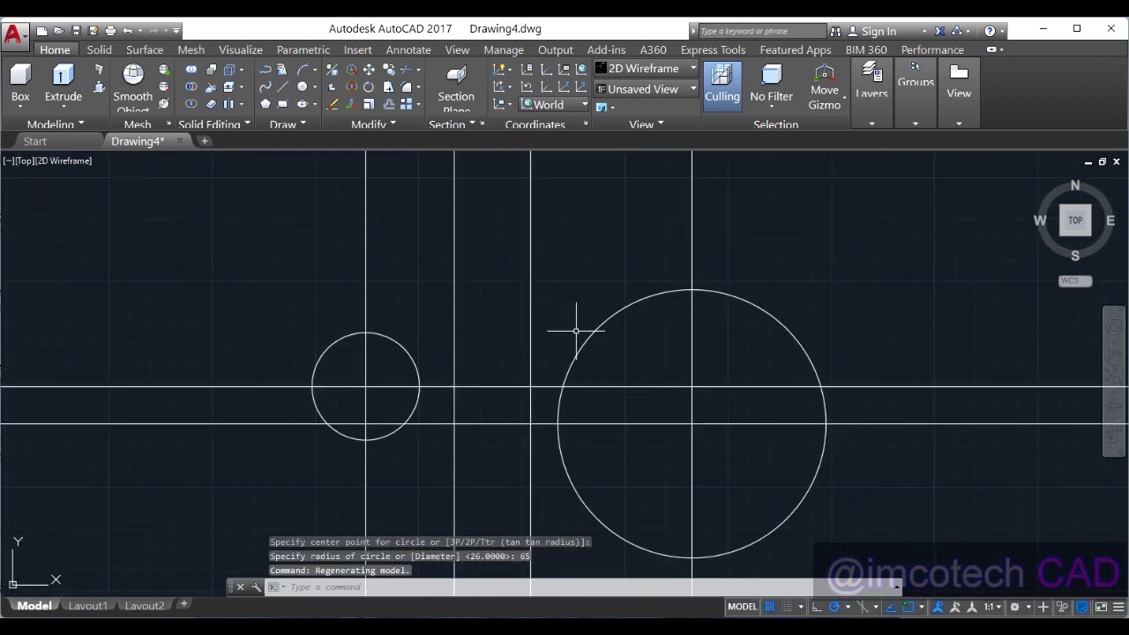
{"action": "scroll", "coordinate": [587, 309], "scroll_direction": "up", "scroll_amount": 3}
{"action": "scroll", "coordinate": [677, 289], "scroll_direction": "down", "scroll_amount": 2}
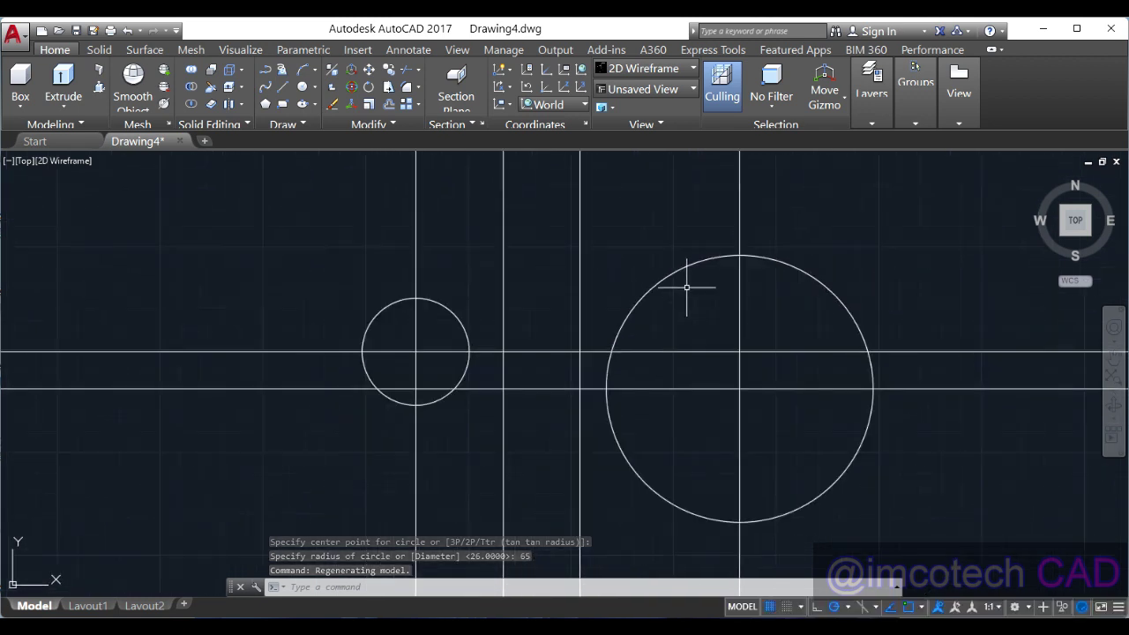
{"action": "key", "text": "alt+Tab"}
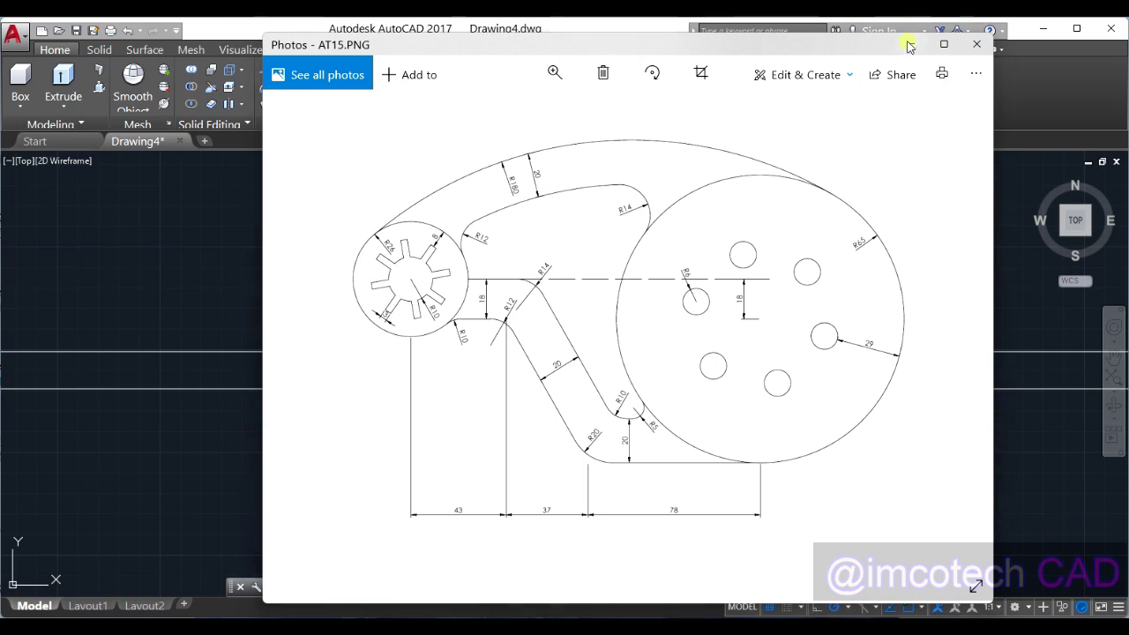
{"action": "left_click", "coordinate": [976, 44]}
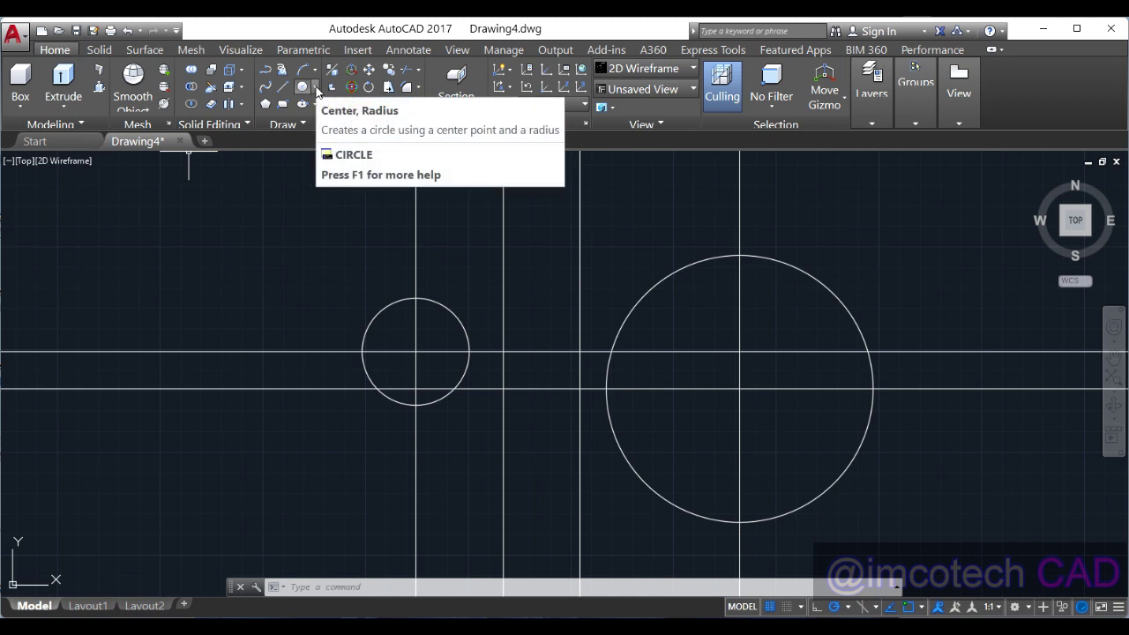
{"action": "left_click", "coordinate": [315, 88]}
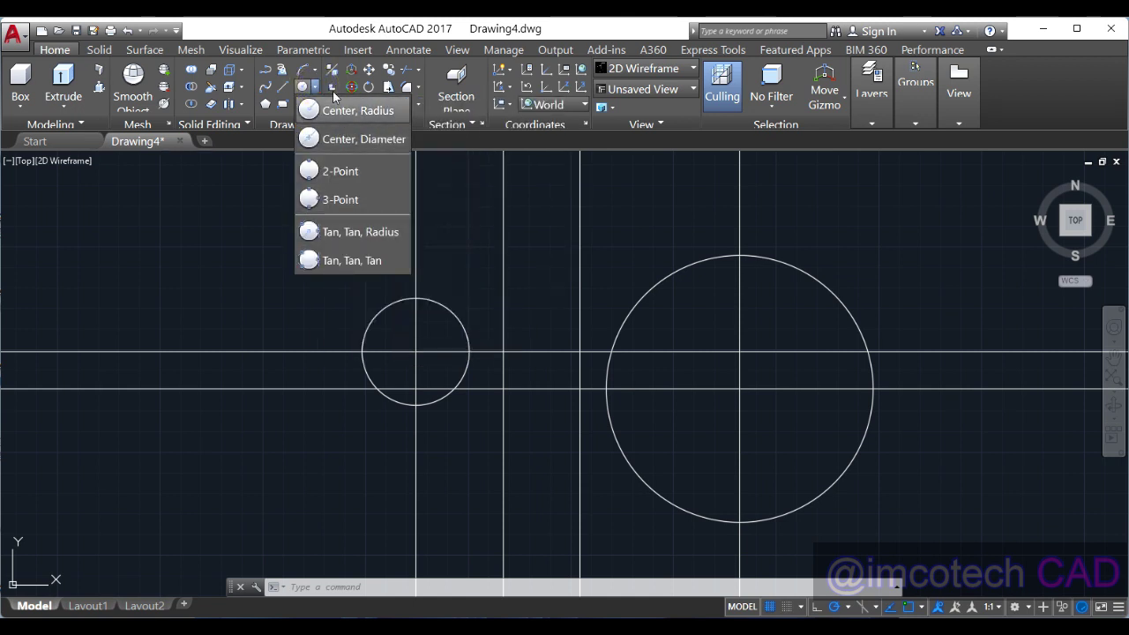
{"action": "left_click", "coordinate": [346, 232]}
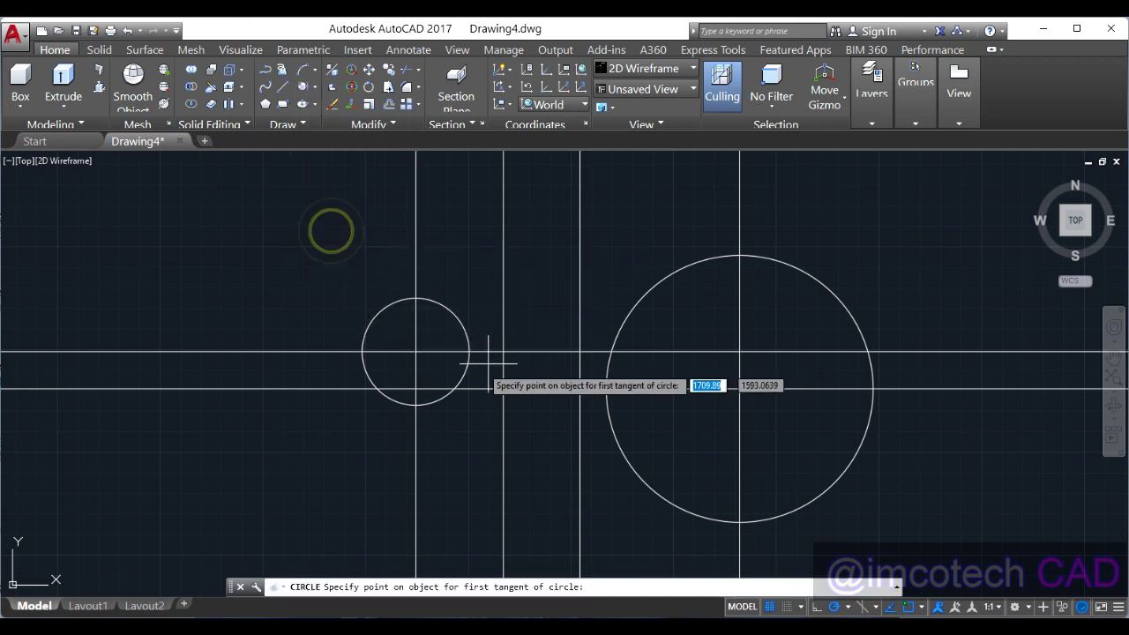
{"action": "left_click", "coordinate": [375, 313]}
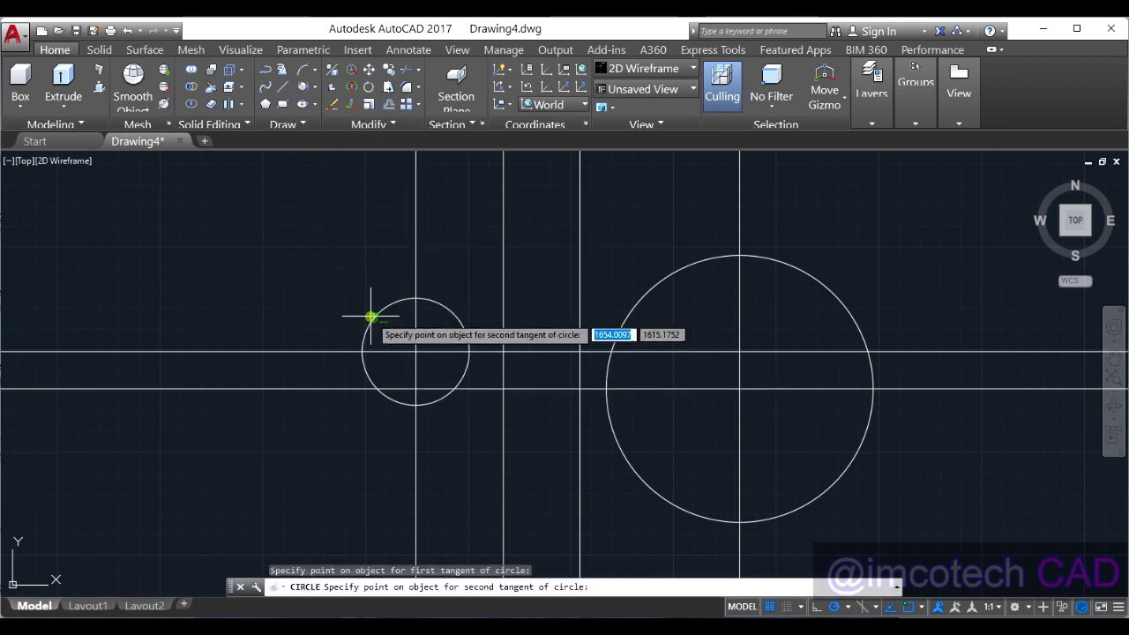
{"action": "left_click", "coordinate": [850, 311]}
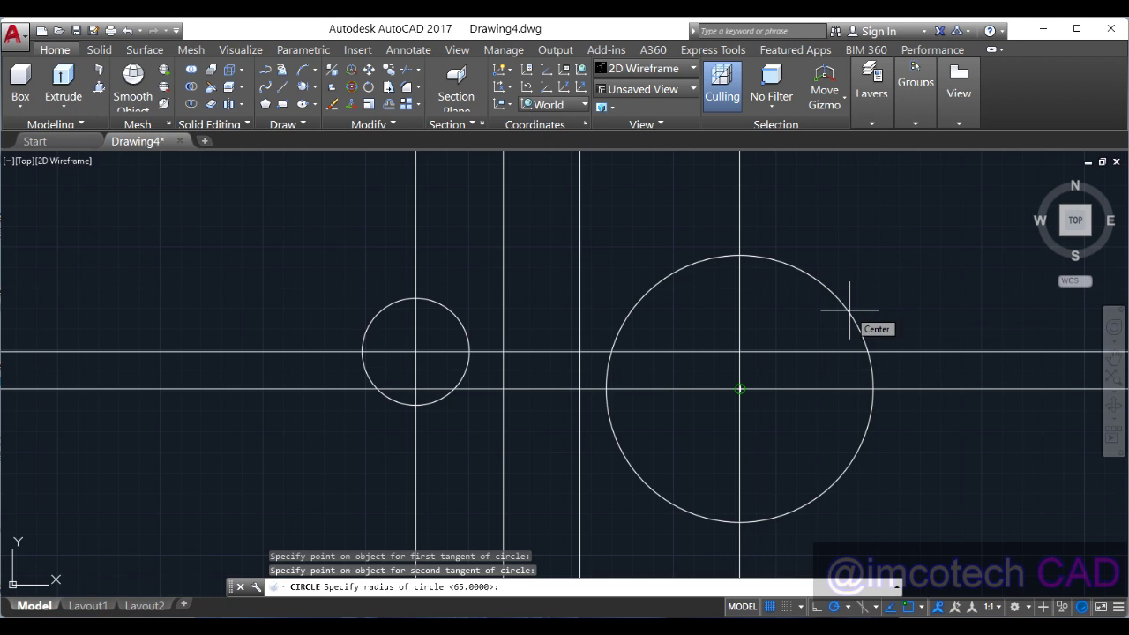
{"action": "type", "text": "180"}
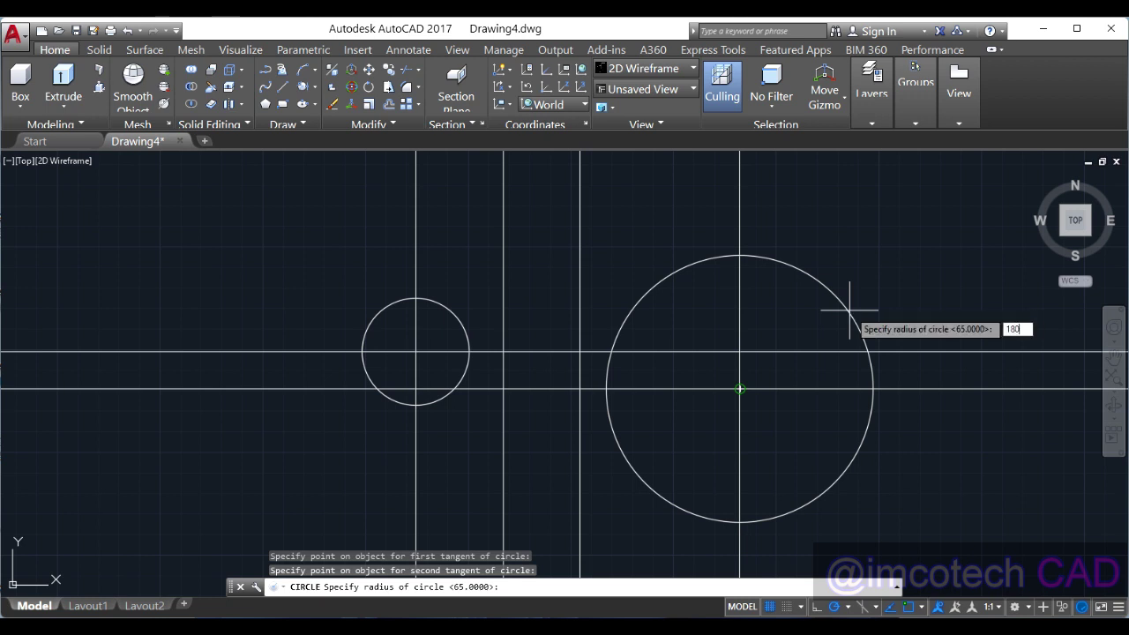
{"action": "key", "text": "Return"}
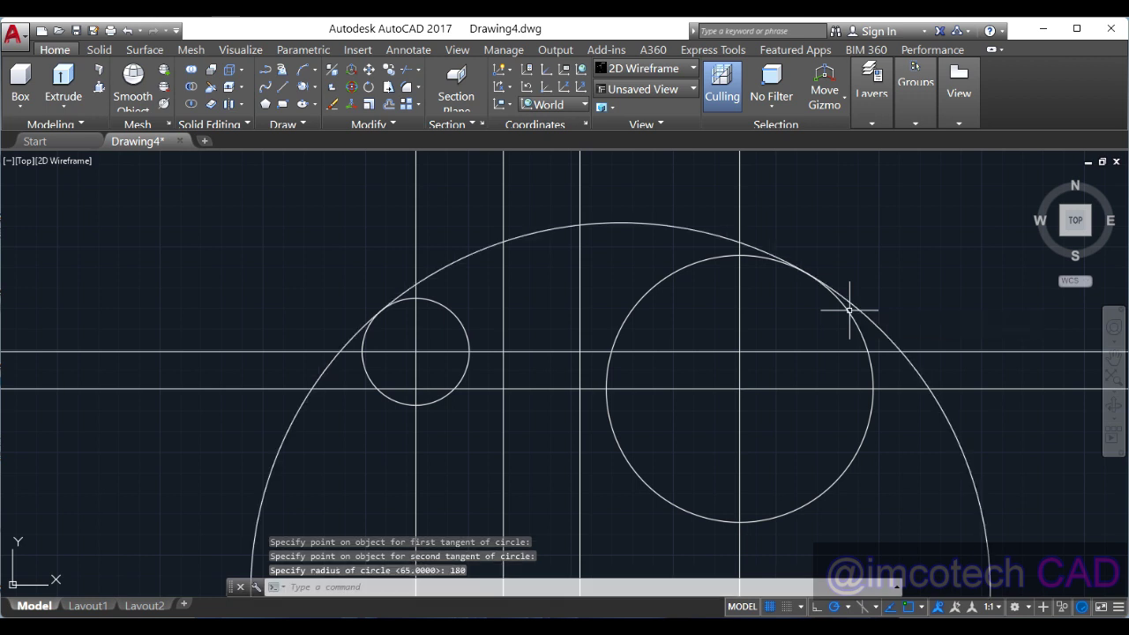
- Draw a circle of radius 160 concentric with the radius 180 tangent circle
{"action": "left_click", "coordinate": [315, 88]}
{"action": "left_click", "coordinate": [322, 106]}
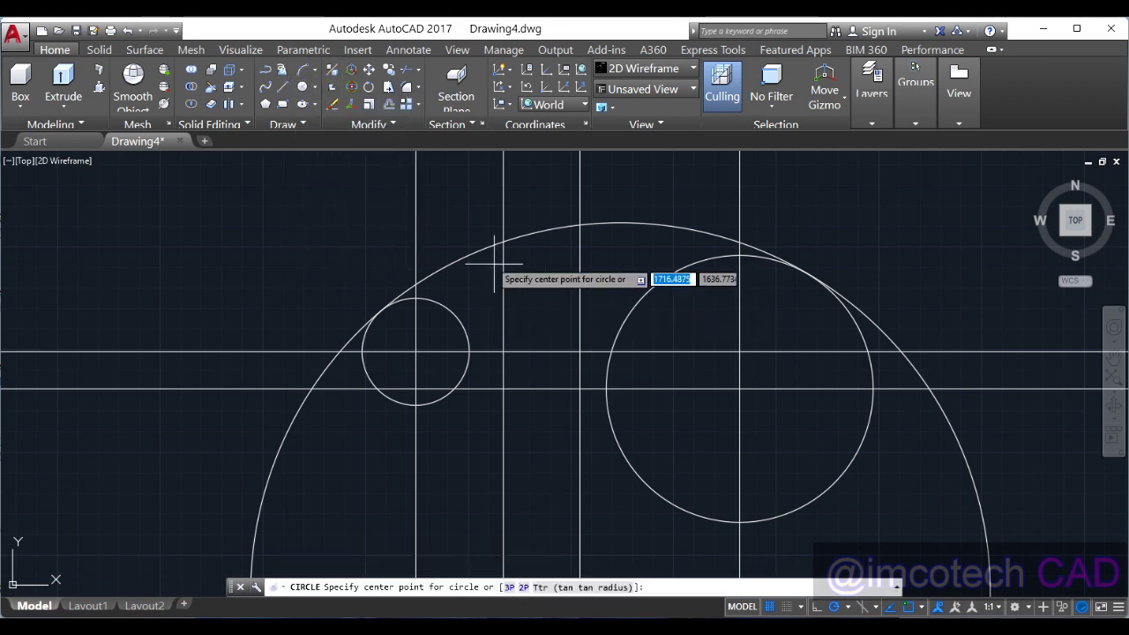
{"action": "scroll", "coordinate": [497, 291], "scroll_direction": "down", "scroll_amount": 5}
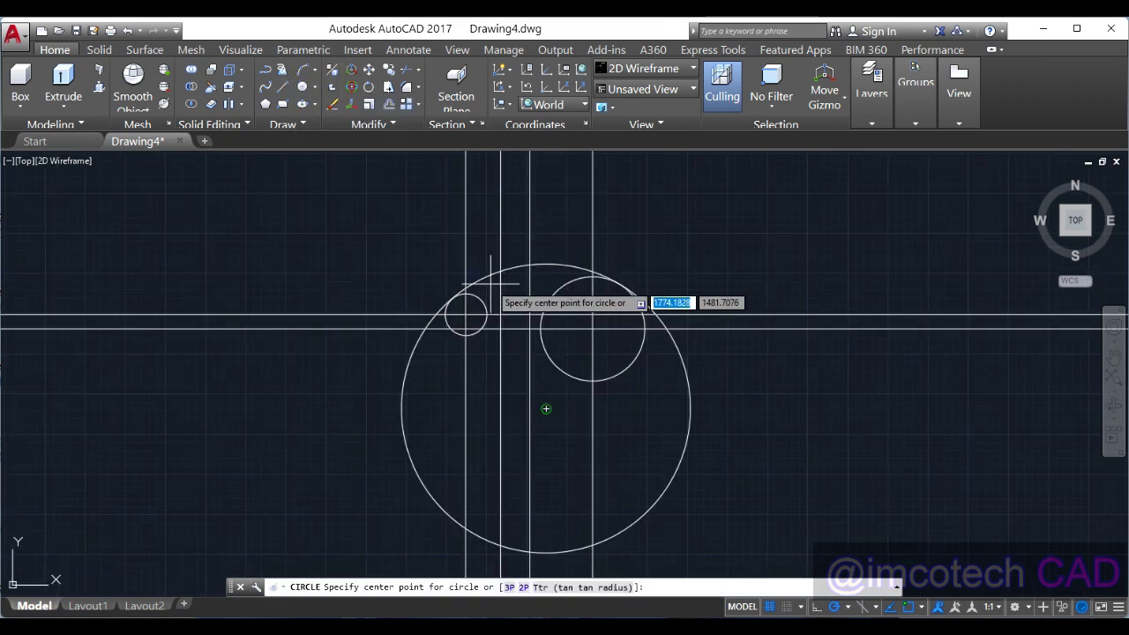
{"action": "left_click", "coordinate": [546, 408]}
{"action": "type", "text": "160"}
{"action": "key", "text": "Return"}
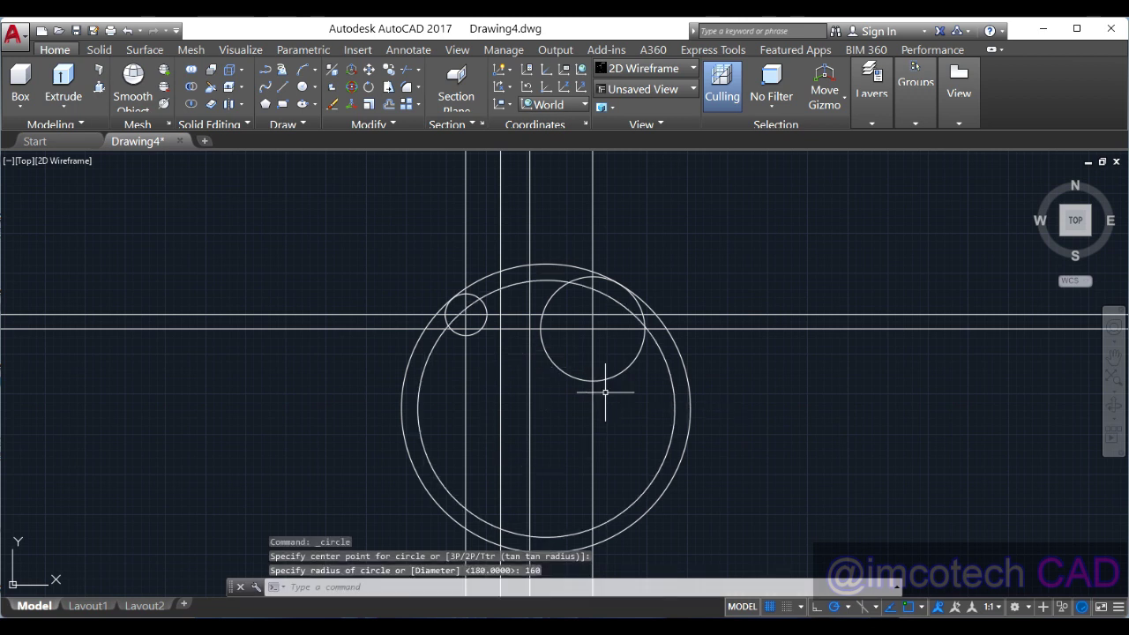
- After checking the reference image, trim the radius 180 and 160 circles where they meet the small and large circles, keeping the upper arcs between them
{"action": "key", "text": "alt+Tab"}
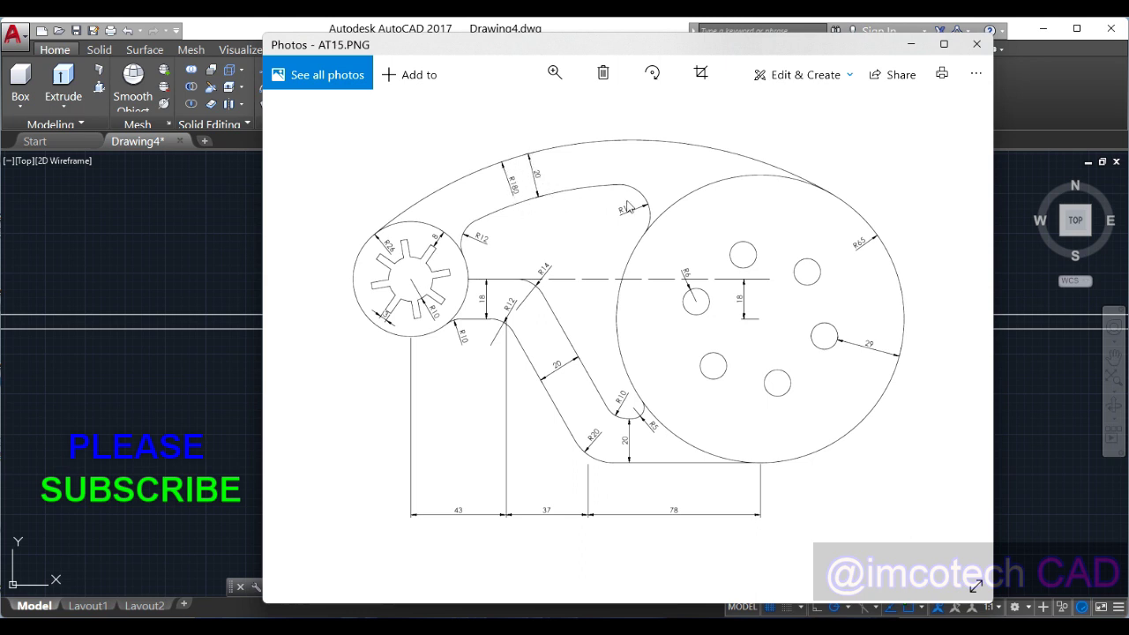
{"action": "left_click", "coordinate": [908, 44]}
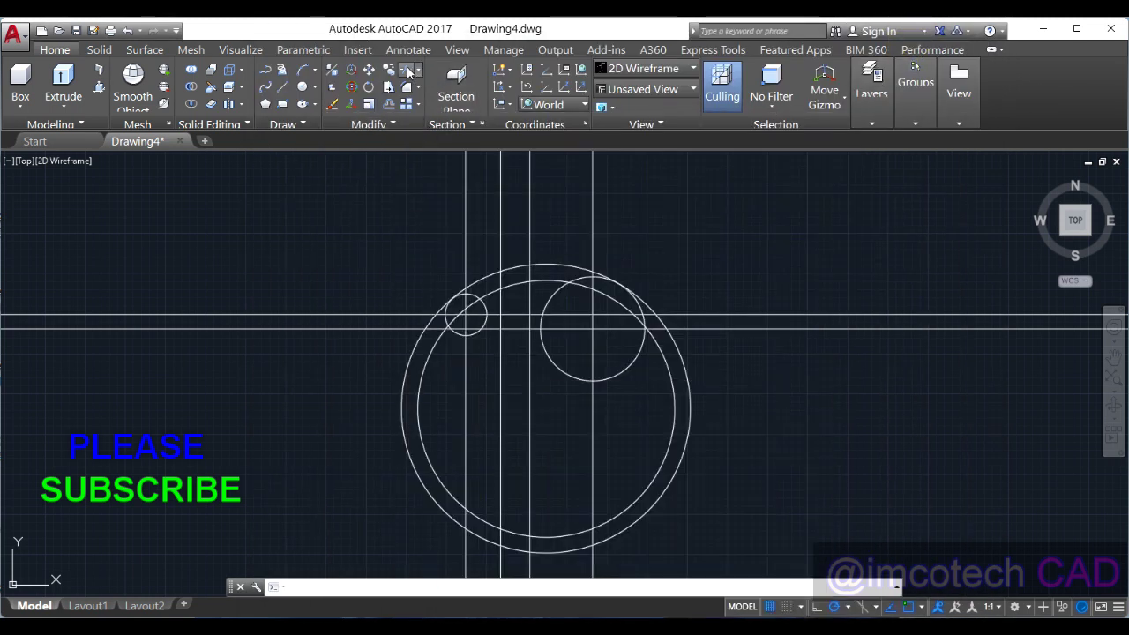
{"action": "right_click", "coordinate": [483, 244]}
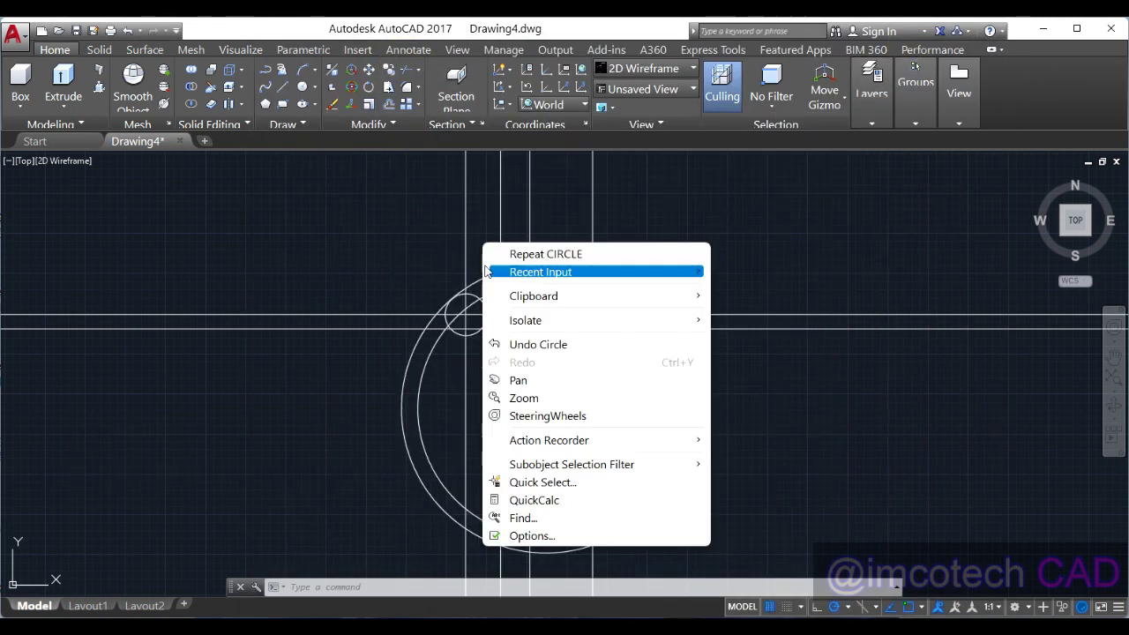
{"action": "left_click", "coordinate": [408, 84]}
{"action": "key", "text": "Return"}
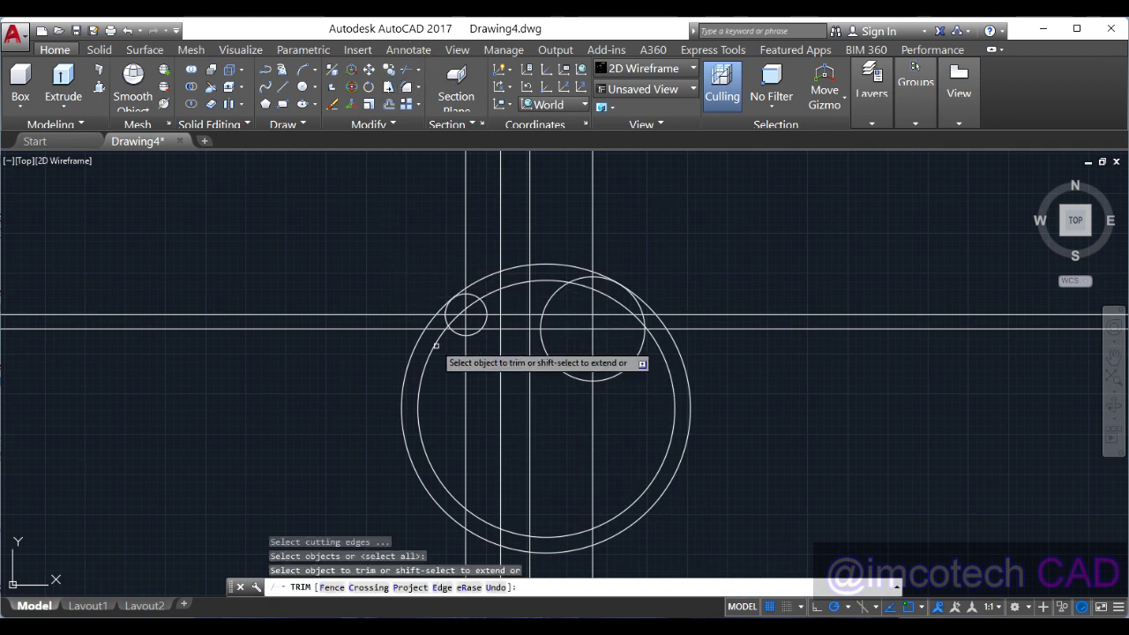
{"action": "scroll", "coordinate": [436, 340], "scroll_direction": "up", "scroll_amount": 4}
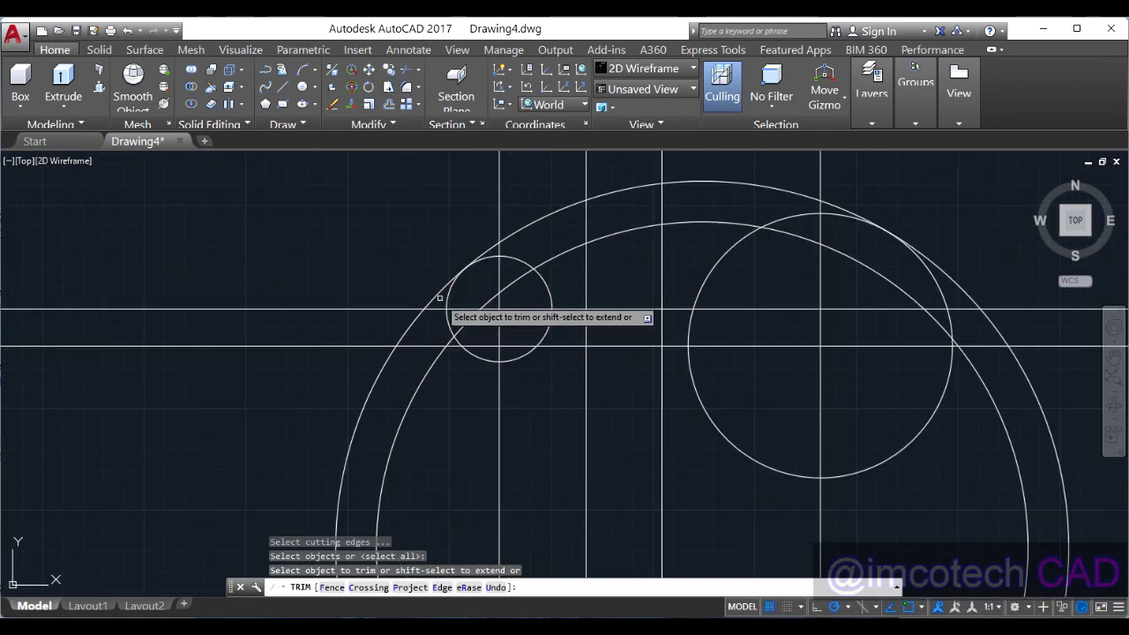
{"action": "left_click", "coordinate": [436, 292]}
{"action": "left_click", "coordinate": [516, 276]}
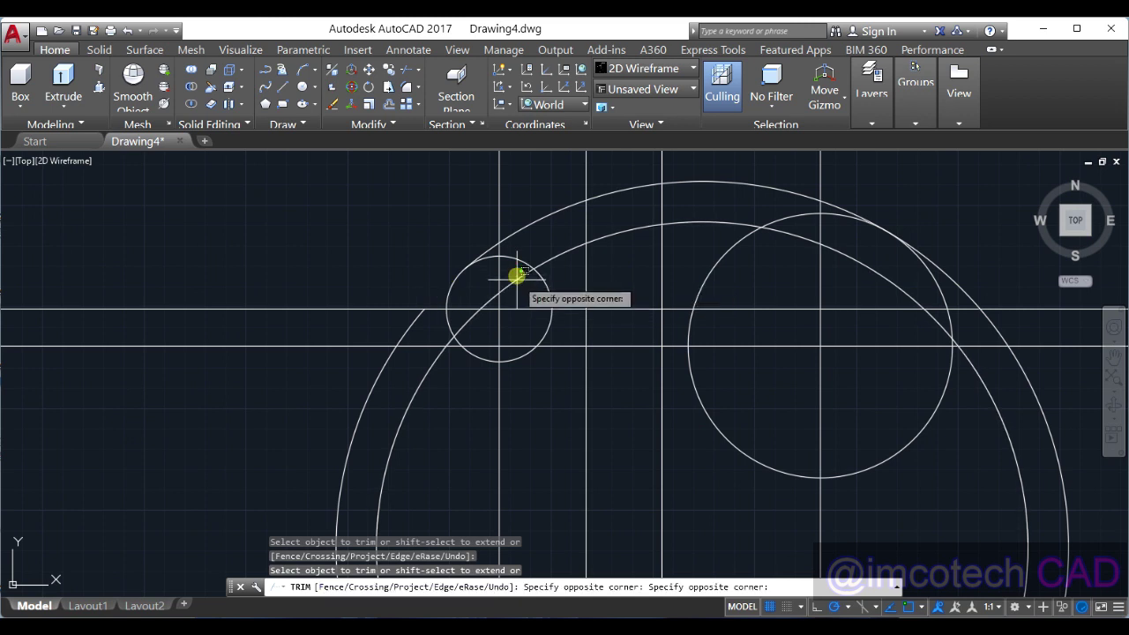
{"action": "left_click", "coordinate": [802, 237]}
{"action": "left_click", "coordinate": [960, 287]}
{"action": "right_click", "coordinate": [967, 238]}
{"action": "left_click", "coordinate": [976, 246]}
- Erase the two leftover lower portions of the radius 180 and radius 160 circles
{"action": "left_click", "coordinate": [907, 293]}
{"action": "left_click", "coordinate": [990, 323]}
{"action": "key", "text": "Delete"}
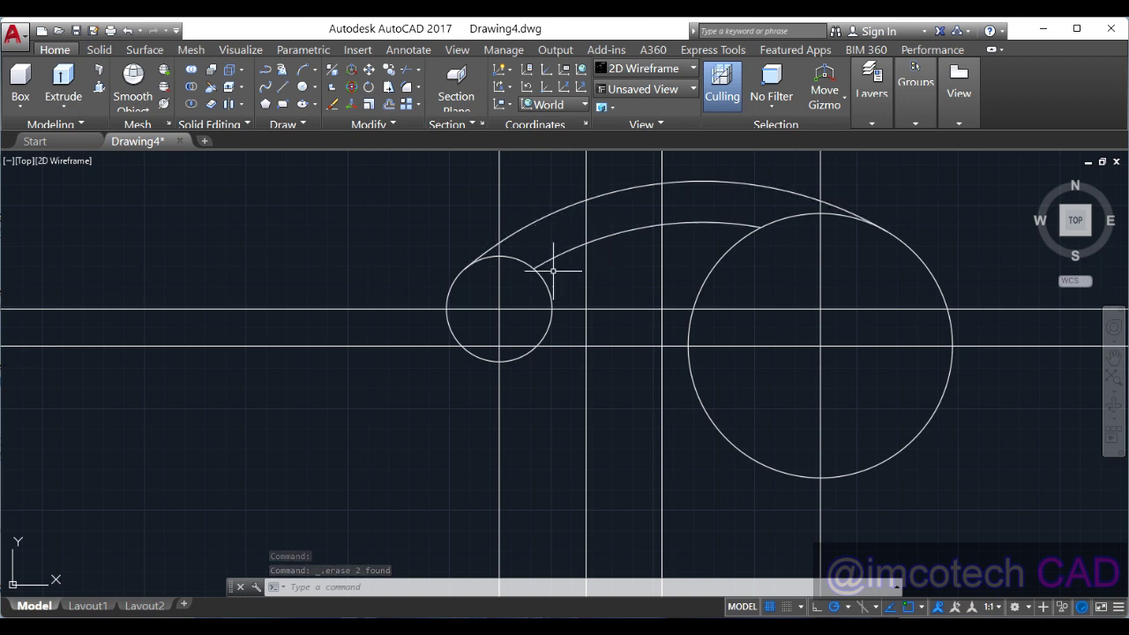
- After checking the reference image, fillet the inner arc and the small circle with radius 12
{"action": "key", "text": "alt+Tab"}
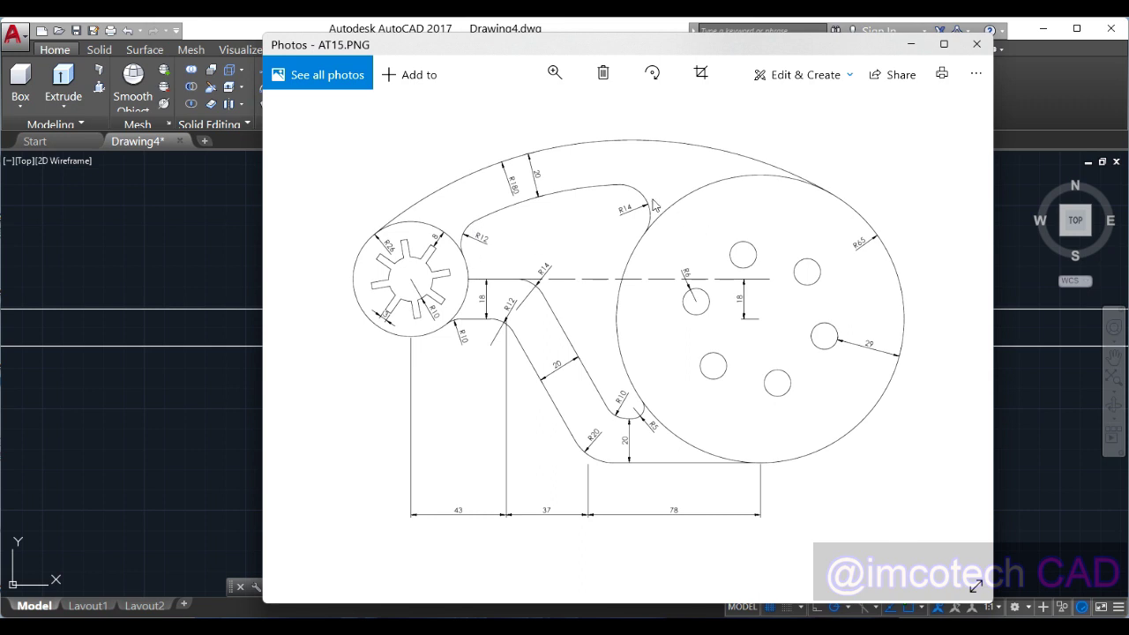
{"action": "key", "text": "alt+Tab"}
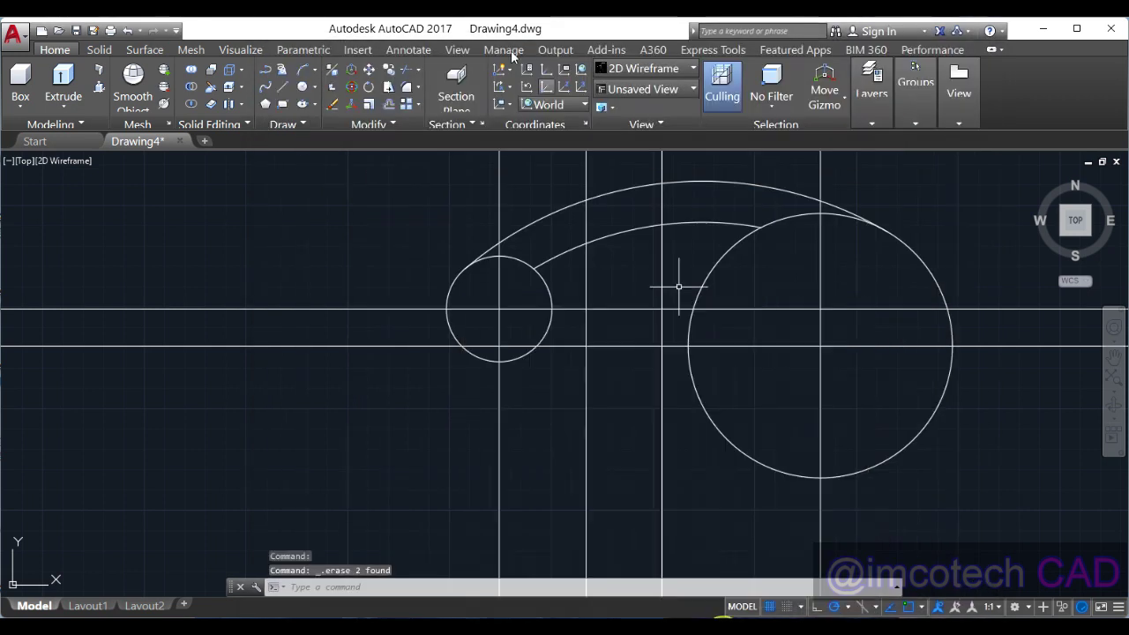
{"action": "left_click", "coordinate": [406, 88]}
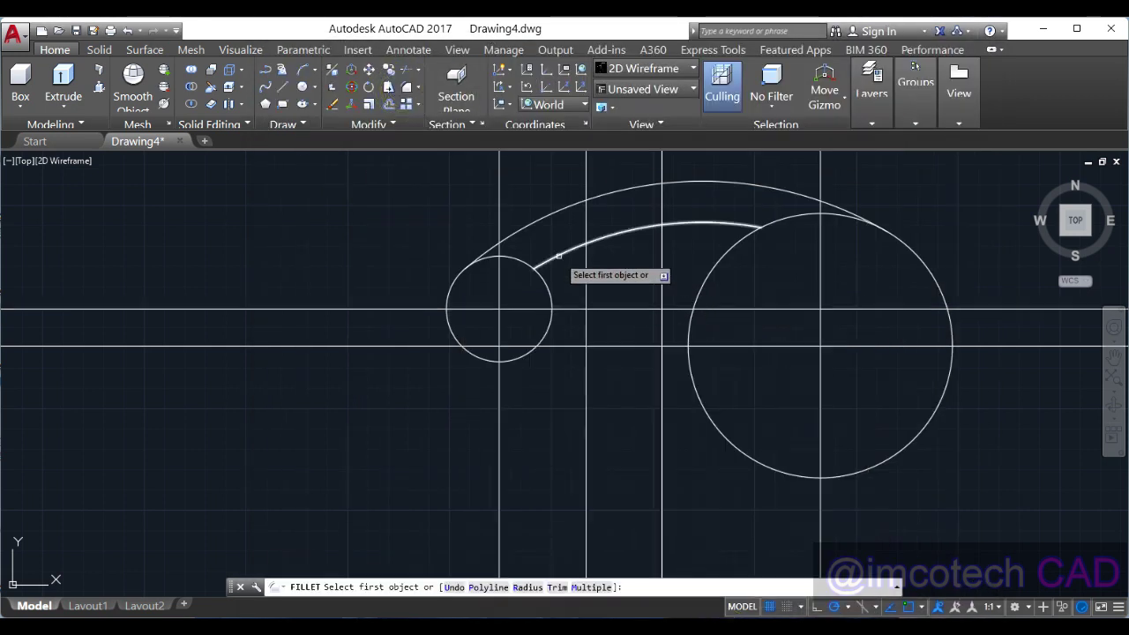
{"action": "left_click", "coordinate": [524, 588]}
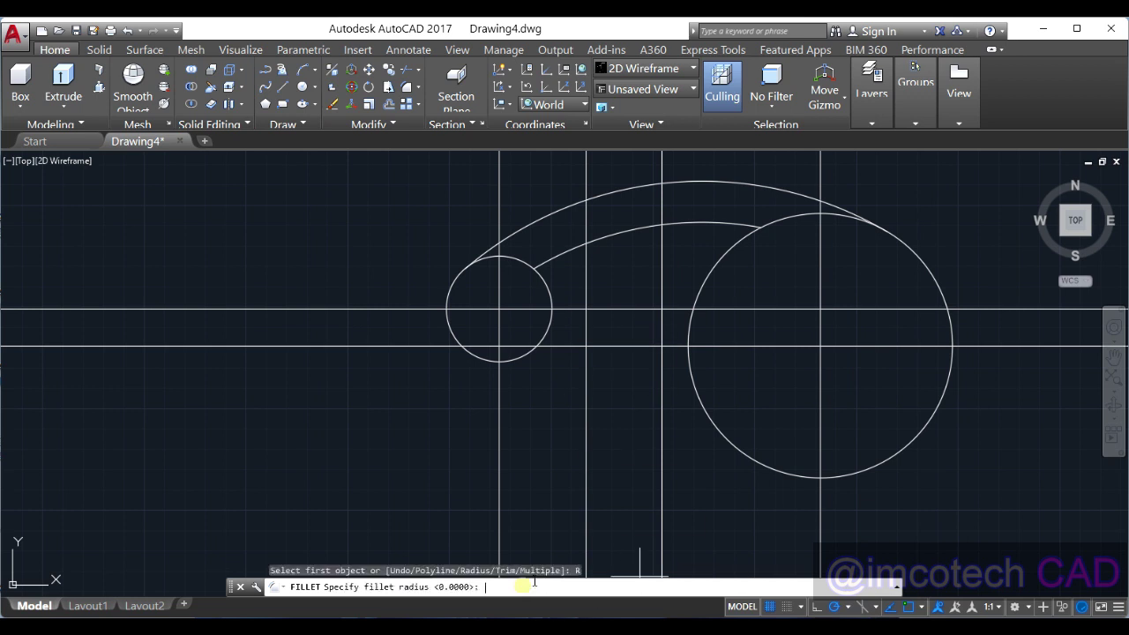
{"action": "type", "text": "12"}
{"action": "key", "text": "Return"}
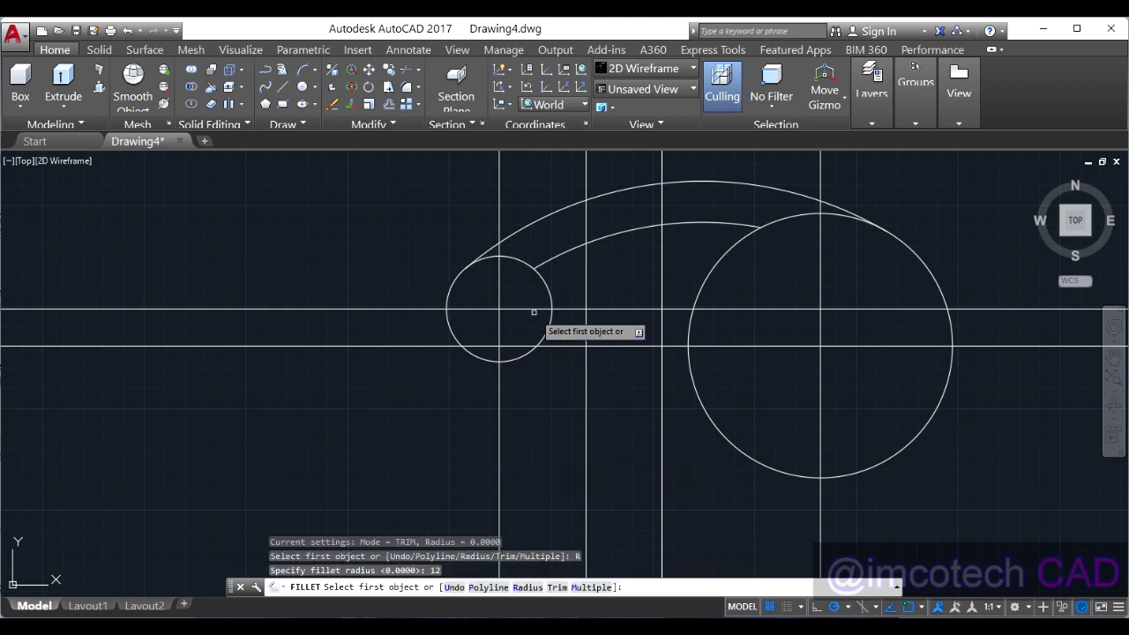
{"action": "left_click", "coordinate": [556, 254]}
{"action": "left_click", "coordinate": [545, 281]}
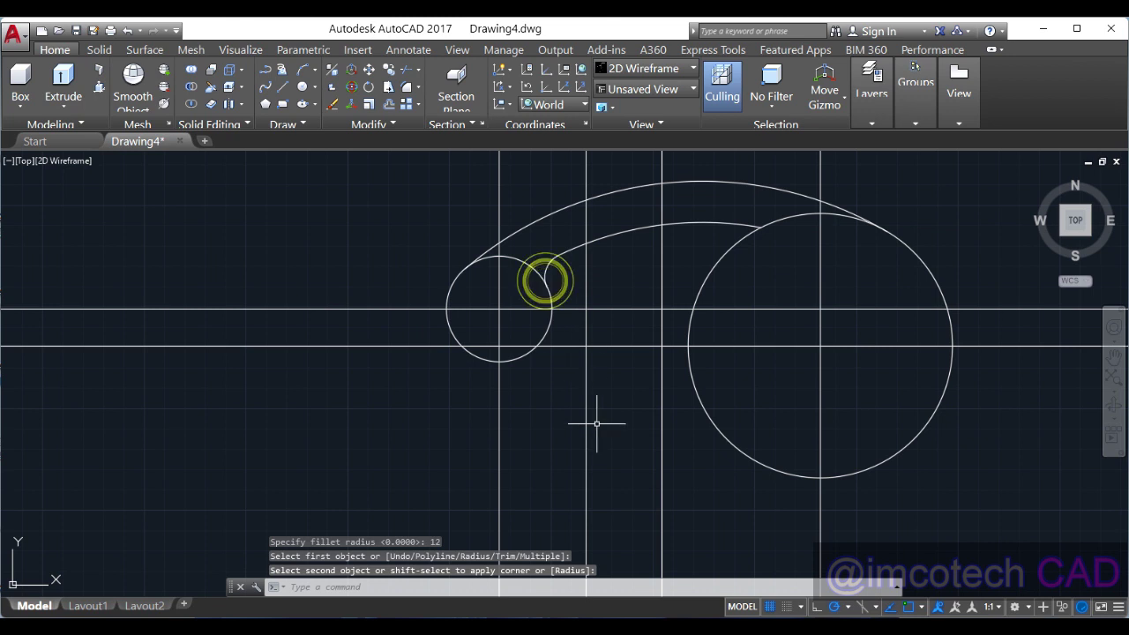
- Fillet the inner arc and the upper side of the large circle with radius 14
{"action": "key", "text": "Return"}
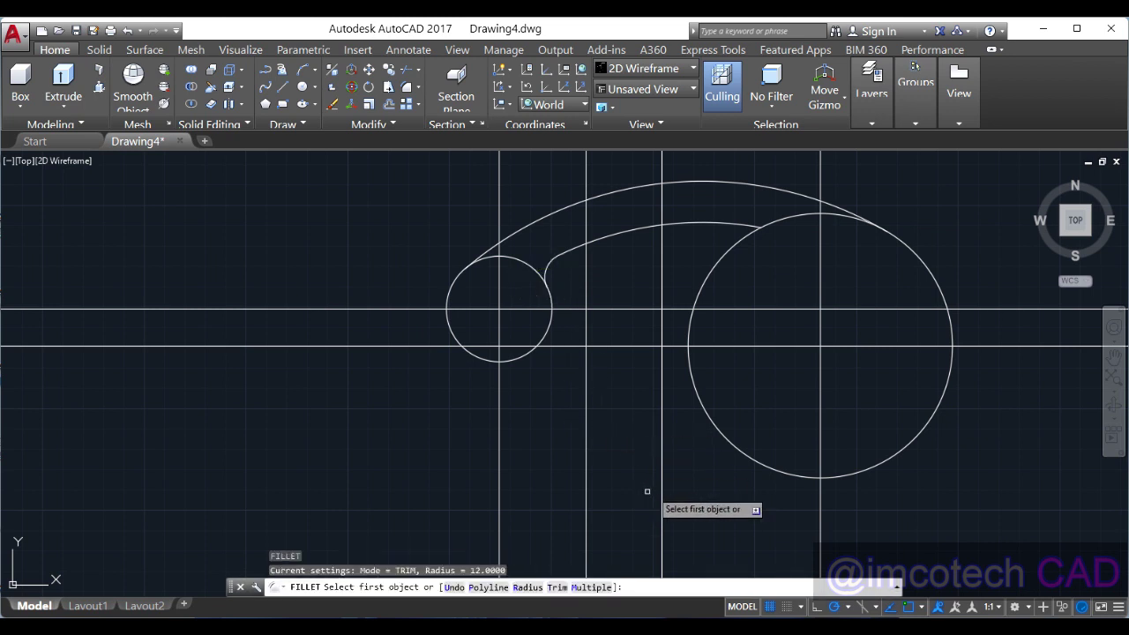
{"action": "left_click", "coordinate": [528, 588]}
{"action": "type", "text": "1"}
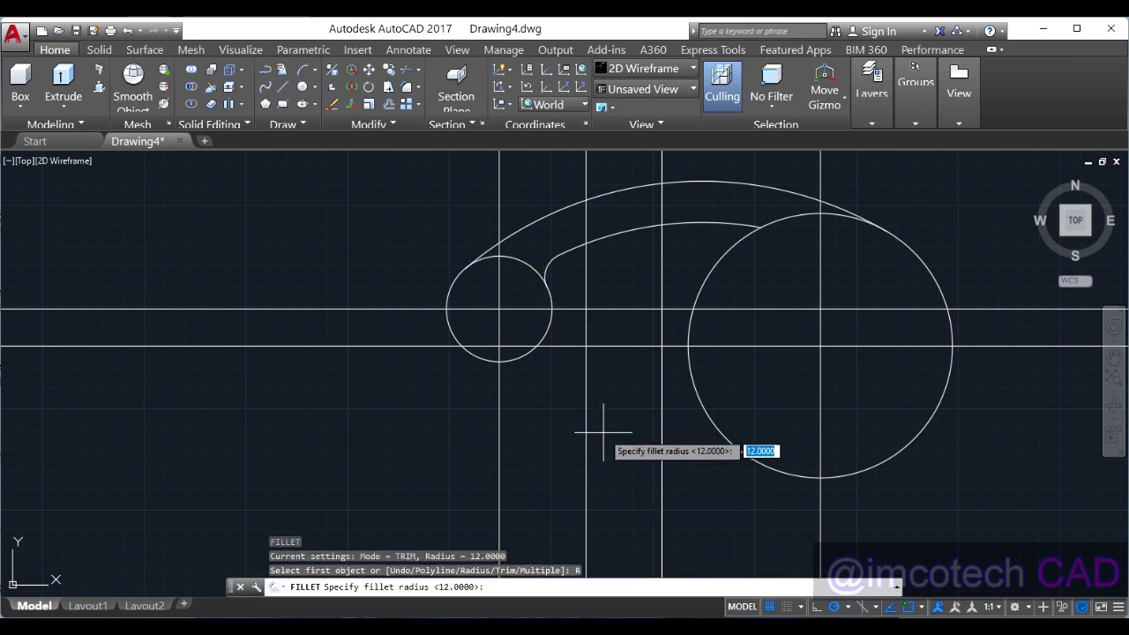
{"action": "type", "text": "4"}
{"action": "key", "text": "Return"}
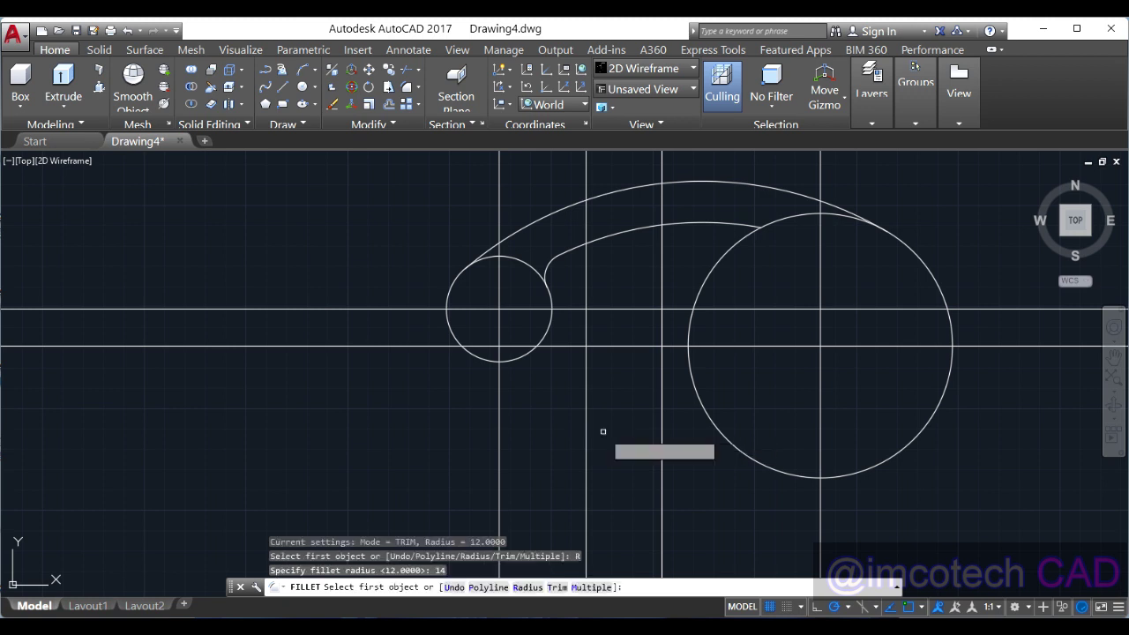
{"action": "left_click", "coordinate": [736, 244]}
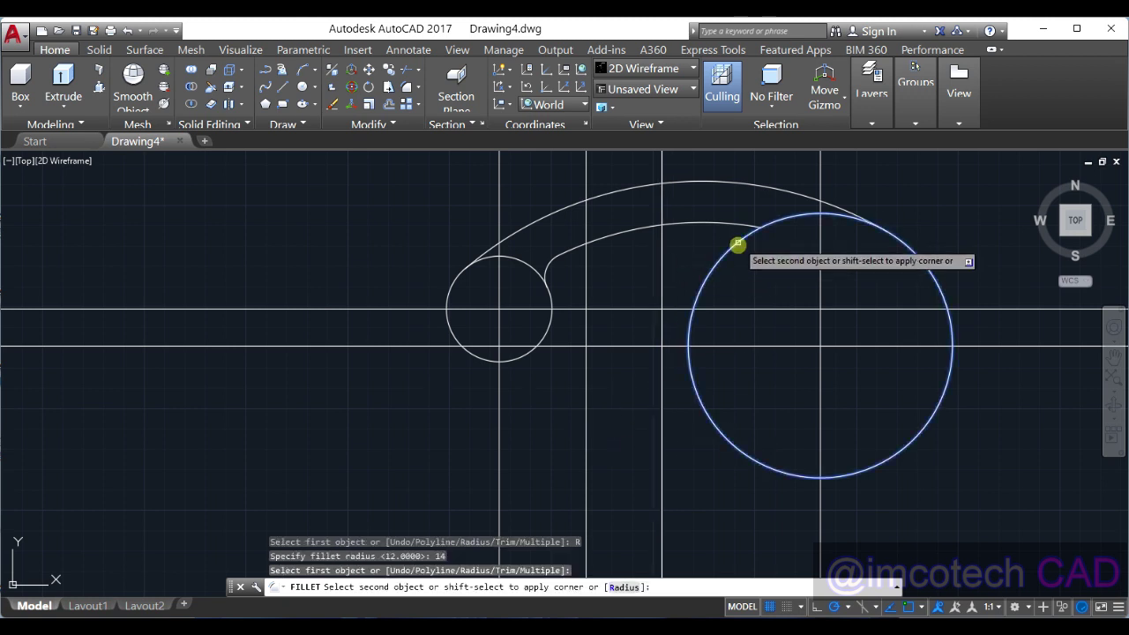
{"action": "left_click", "coordinate": [738, 222]}
{"action": "right_click", "coordinate": [746, 212]}
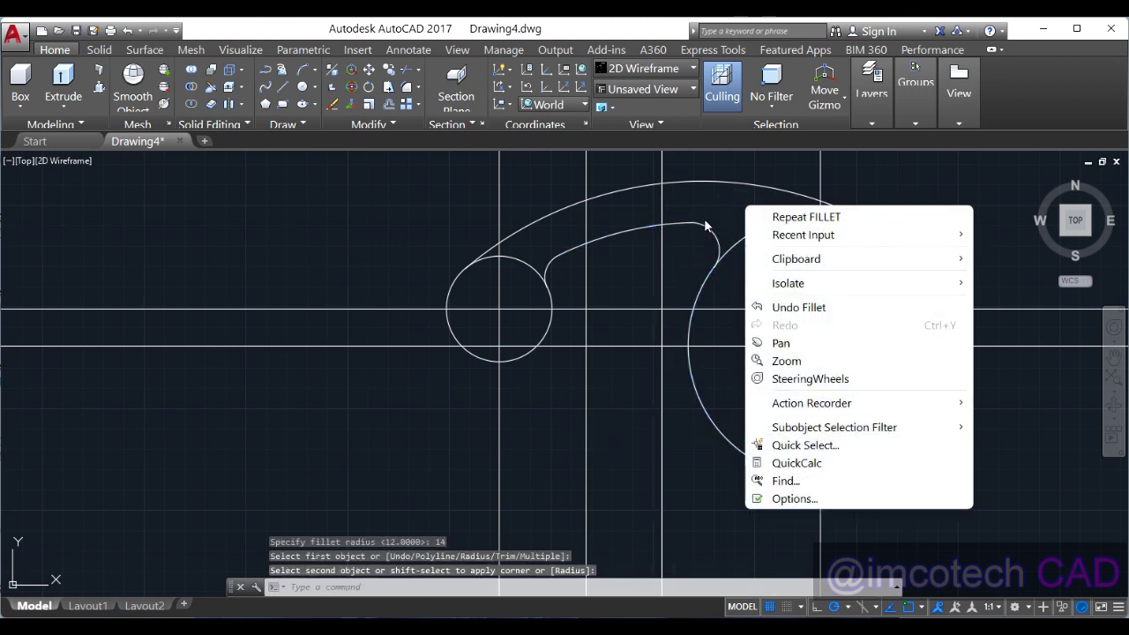
{"action": "left_click", "coordinate": [715, 203]}
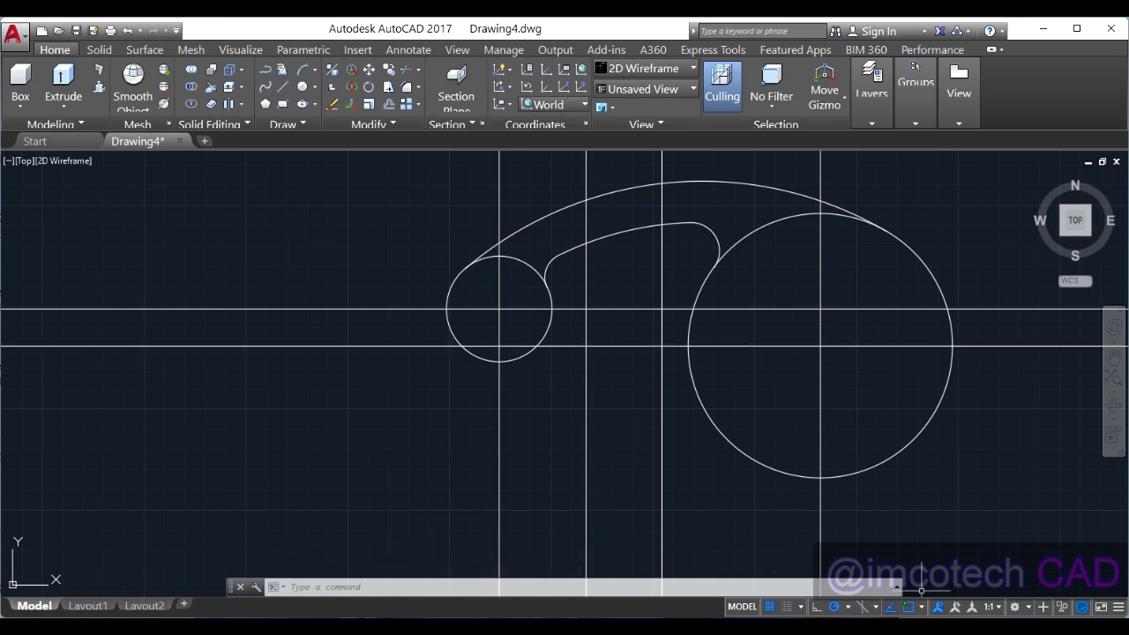
- After checking the reference image, draw a horizontal construction line through the lowest point of the large circle
{"action": "key", "text": "alt+Tab"}
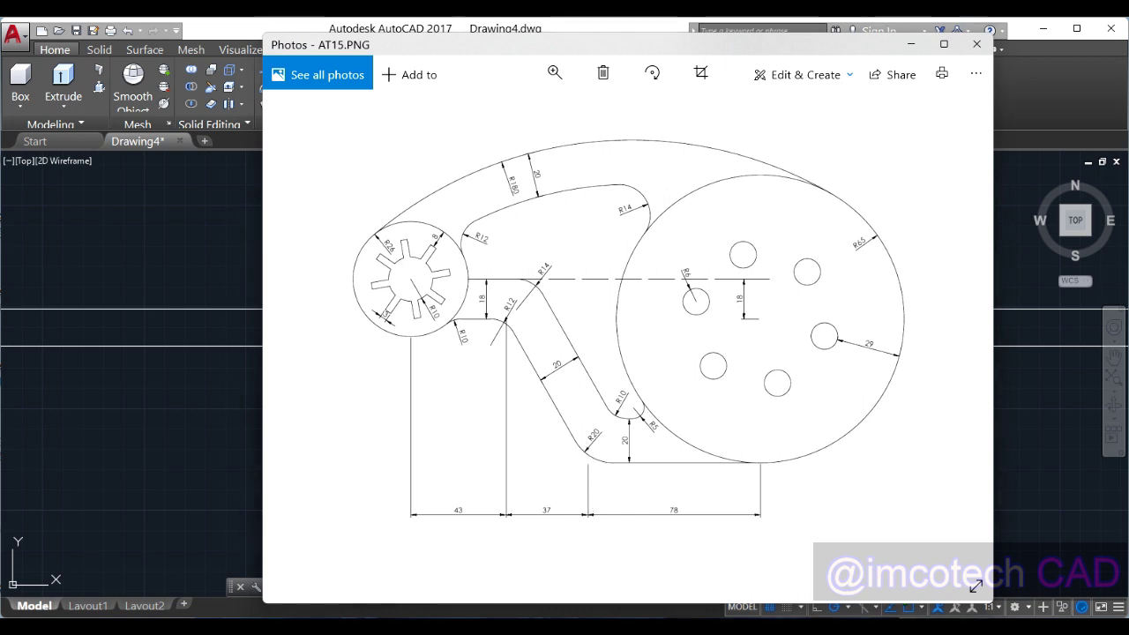
{"action": "key", "text": "alt+Tab"}
{"action": "left_click", "coordinate": [295, 123]}
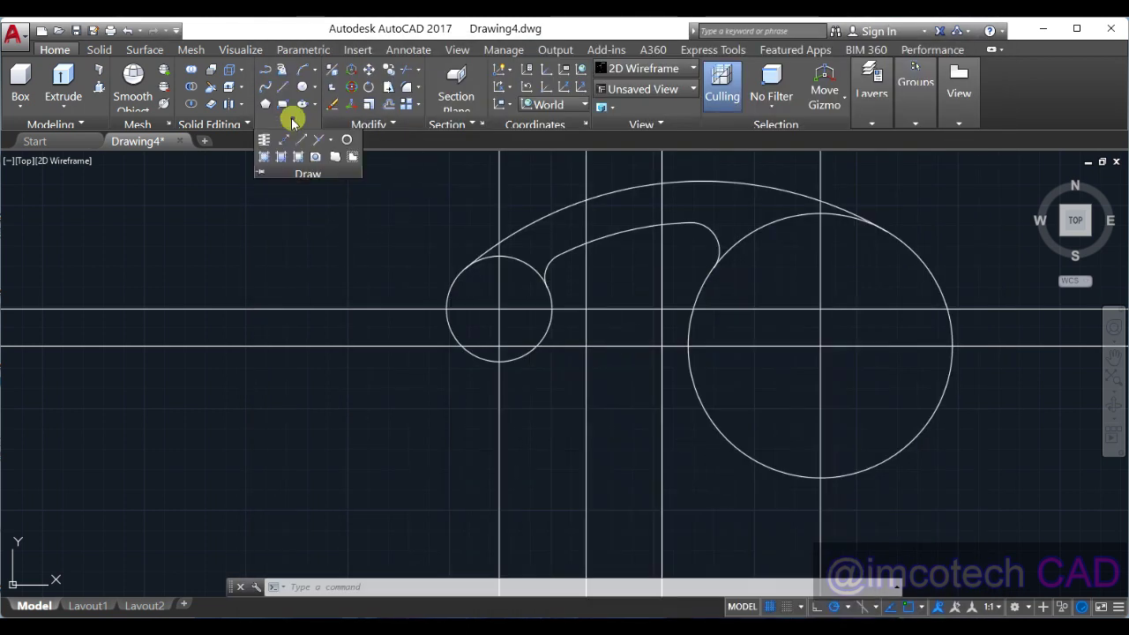
{"action": "left_click", "coordinate": [283, 139]}
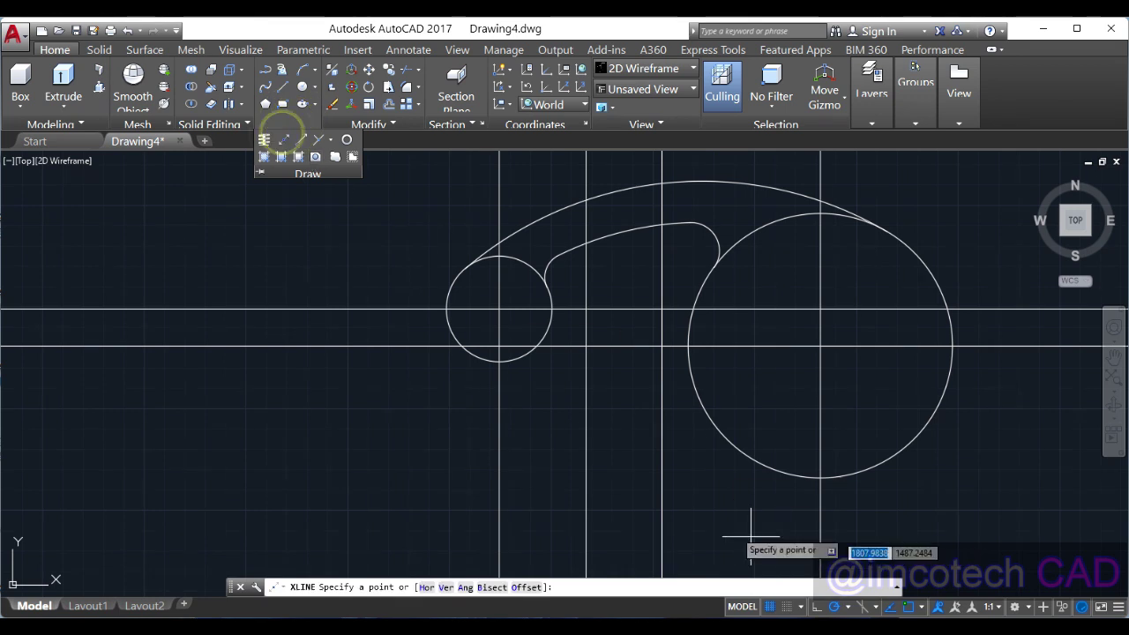
{"action": "left_click", "coordinate": [820, 476]}
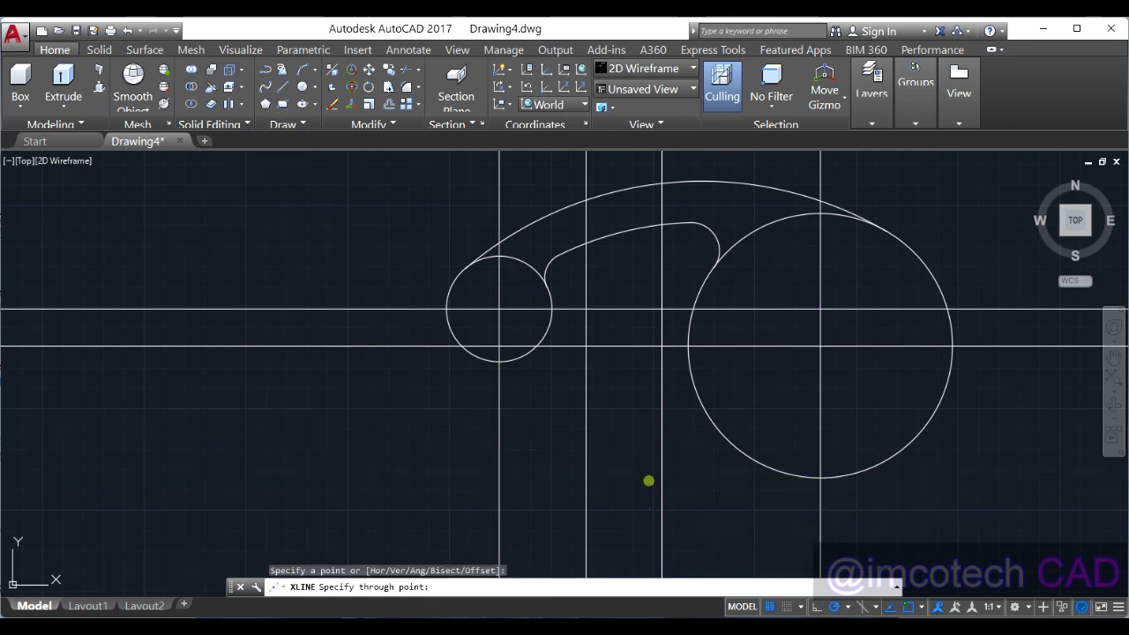
{"action": "left_click", "coordinate": [655, 477]}
{"action": "key", "text": "Return"}
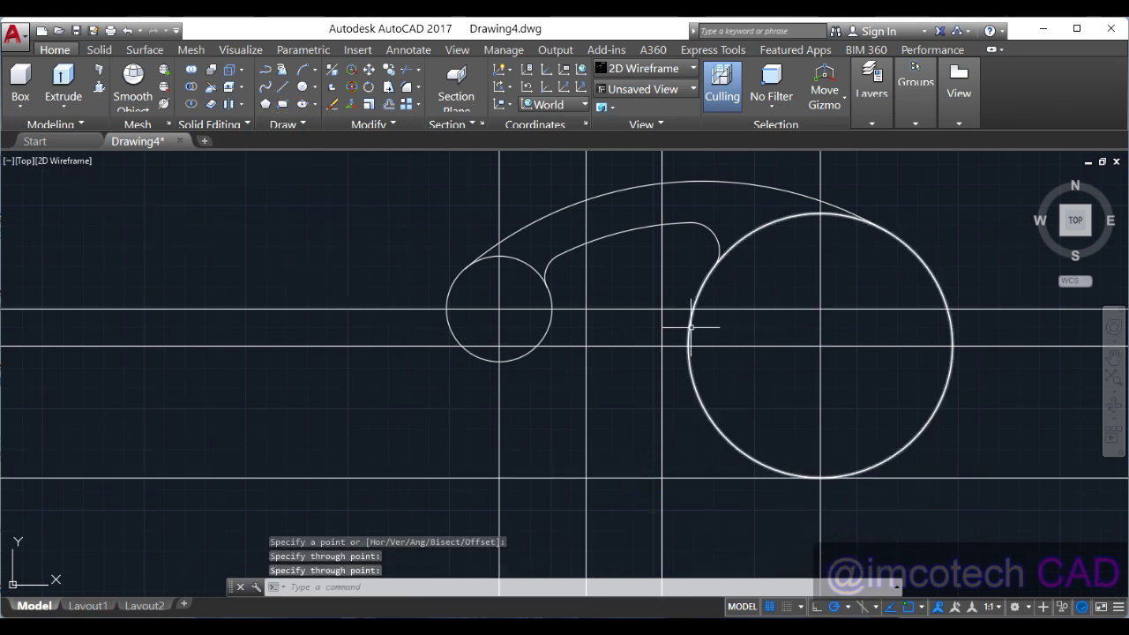
- Draw a slanted line from the second vertical and lower horizontal line intersection to where the third vertical meets the bottom construction line
{"action": "left_click", "coordinate": [283, 88]}
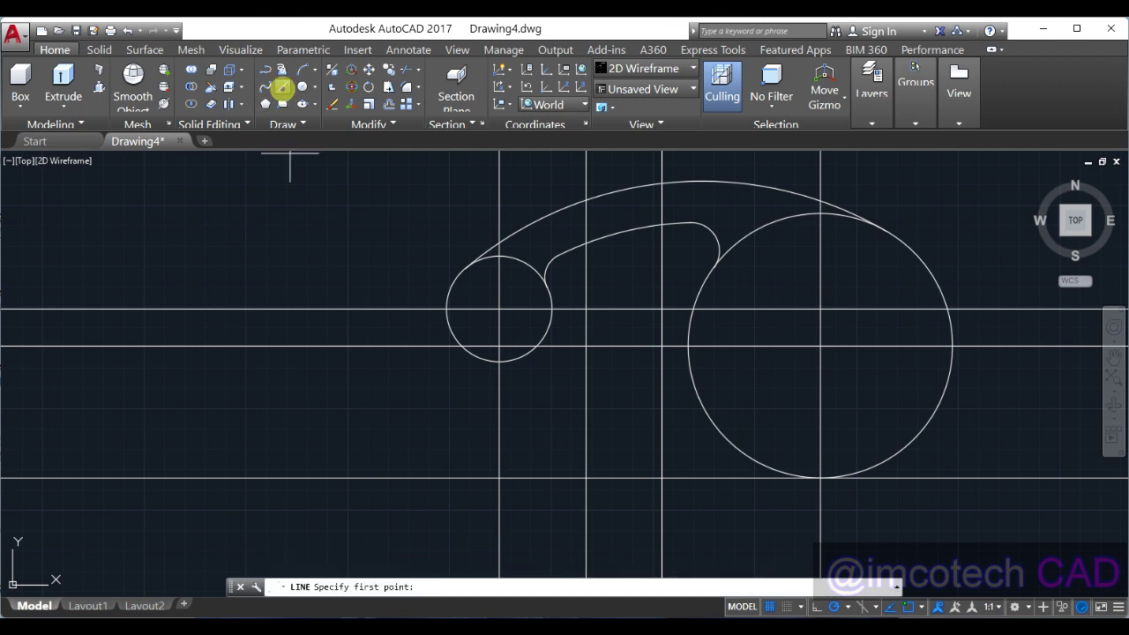
{"action": "left_click", "coordinate": [586, 345]}
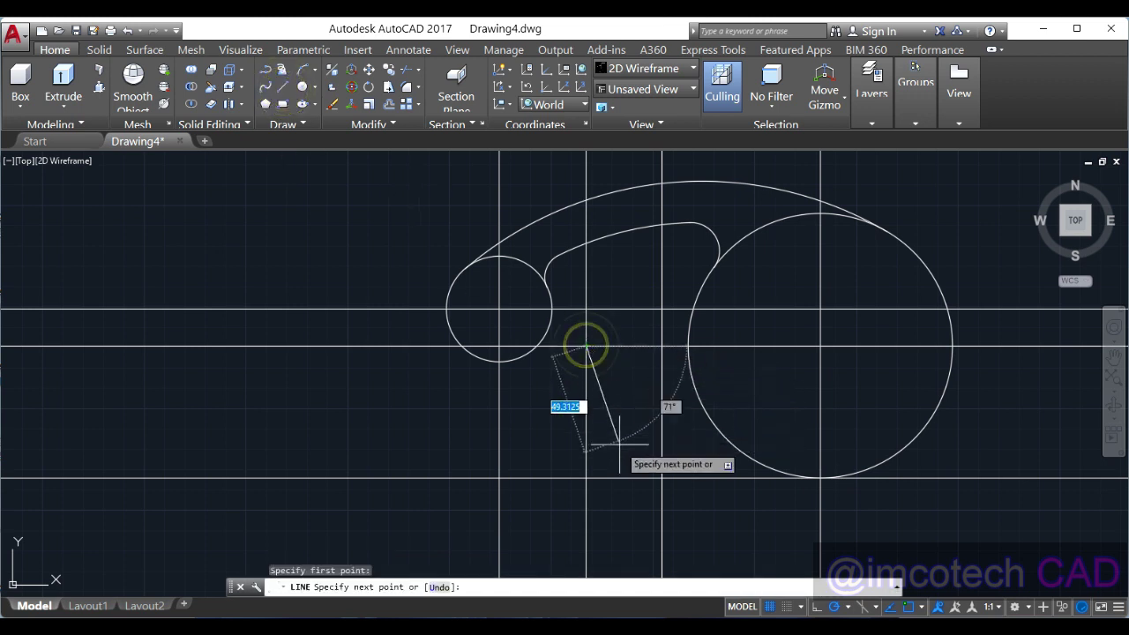
{"action": "left_click", "coordinate": [662, 478]}
{"action": "key", "text": "Return"}
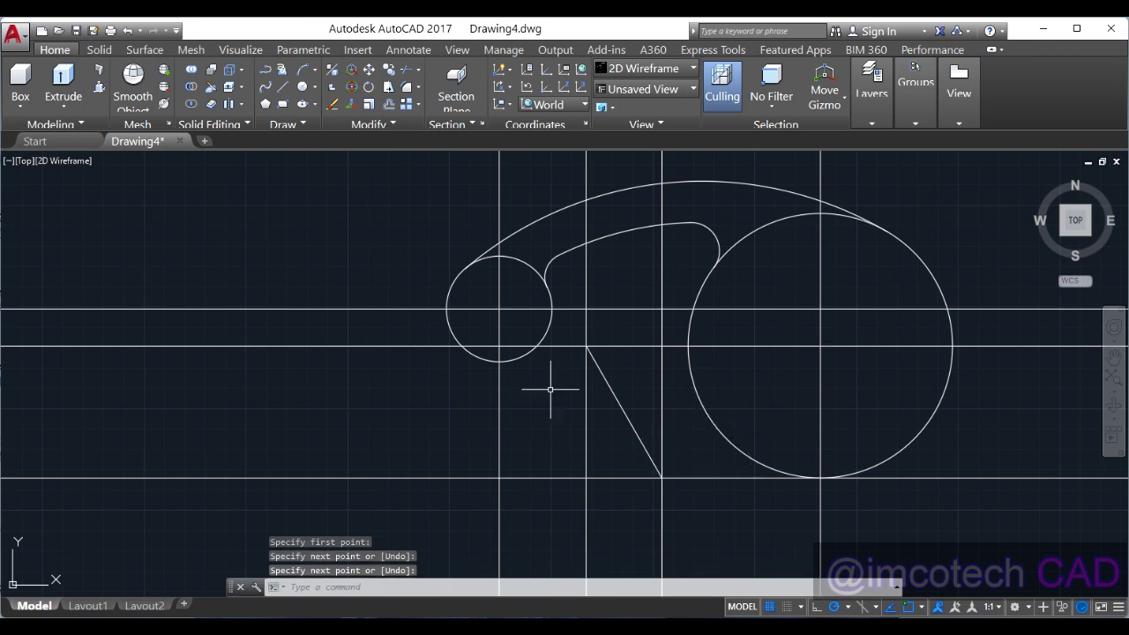
- Trim the bottom line's excess beyond the large circle and slanted line, plus the unwanted second vertical and lower horizontal segments inside the profile
{"action": "scroll", "coordinate": [402, 381], "scroll_direction": "down", "scroll_amount": 2}
{"action": "left_click", "coordinate": [414, 88]}
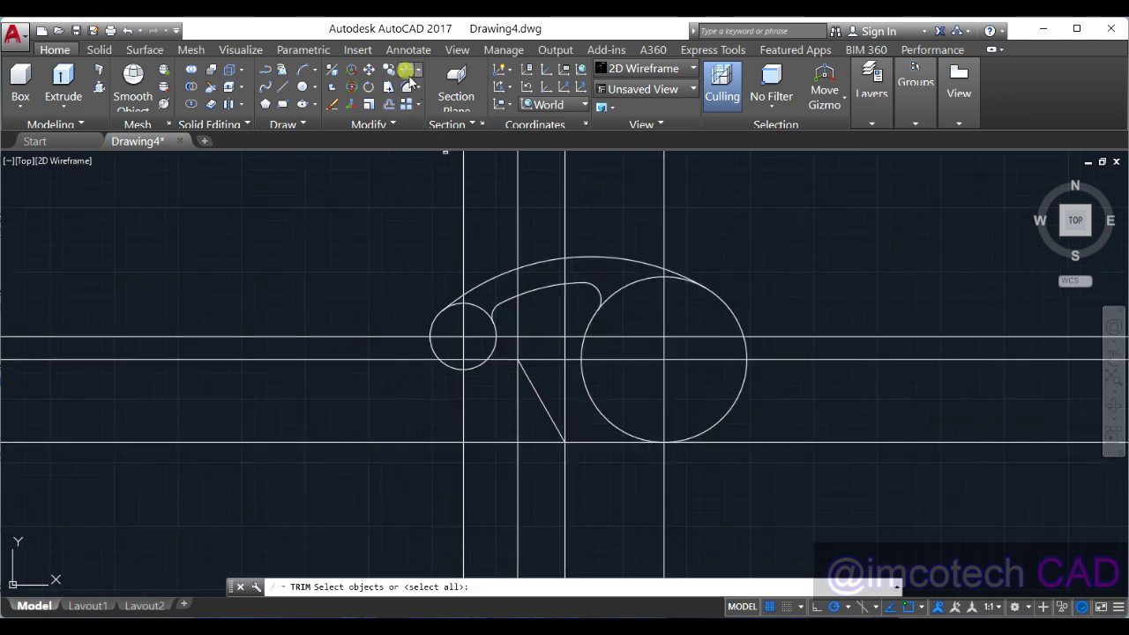
{"action": "scroll", "coordinate": [714, 452], "scroll_direction": "up", "scroll_amount": 2}
{"action": "key", "text": "Return"}
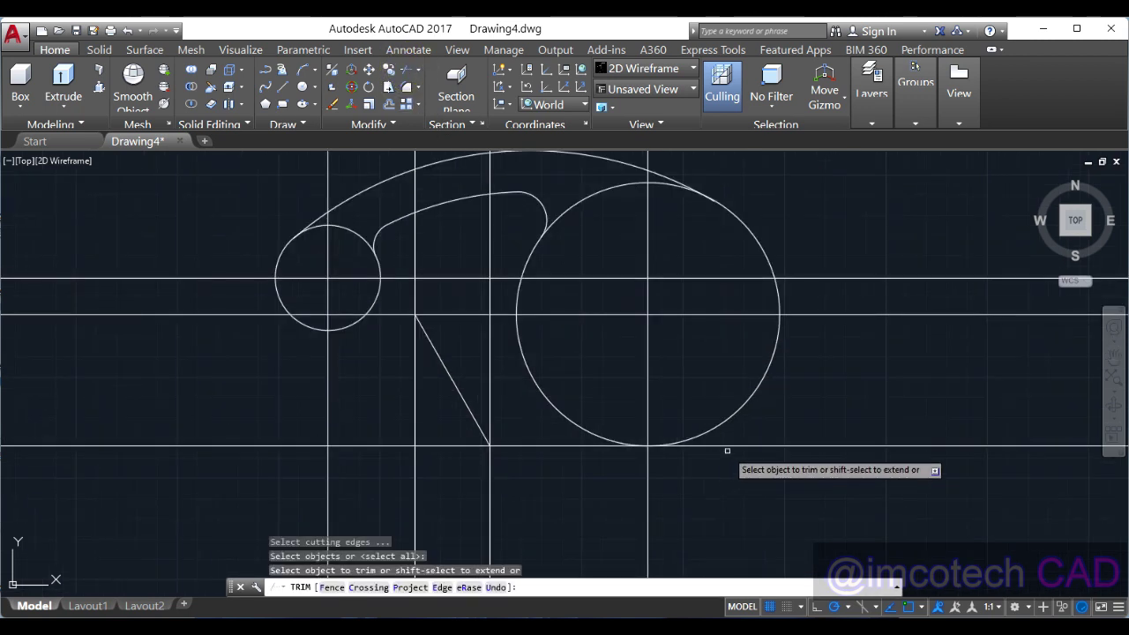
{"action": "left_click", "coordinate": [731, 447]}
{"action": "left_click", "coordinate": [456, 447]}
{"action": "left_click", "coordinate": [488, 475]}
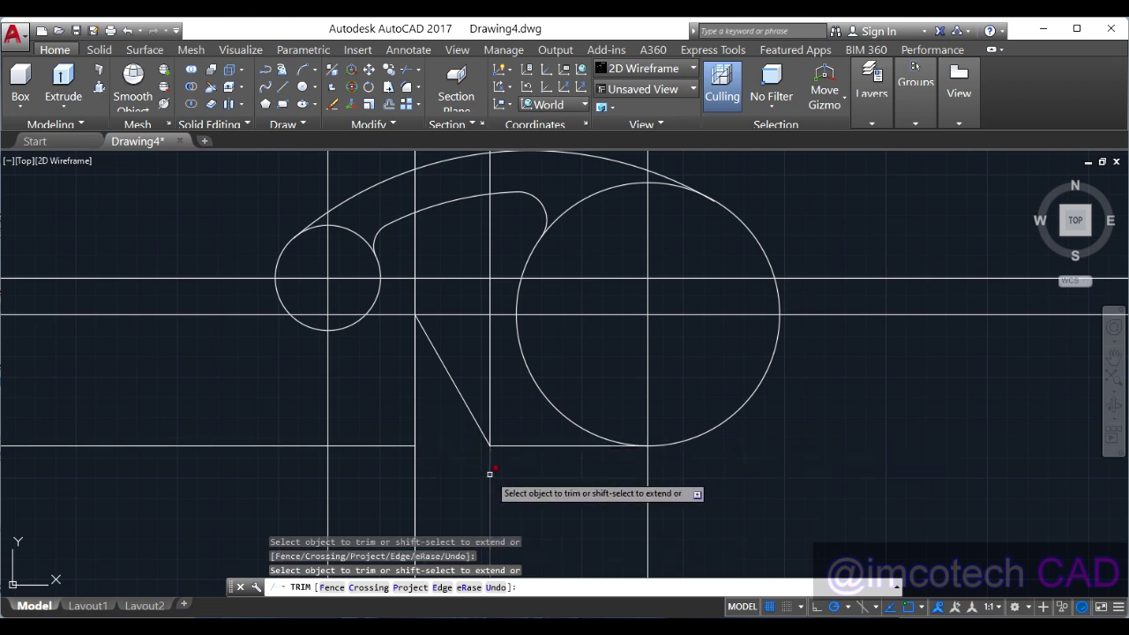
{"action": "left_click", "coordinate": [415, 300]}
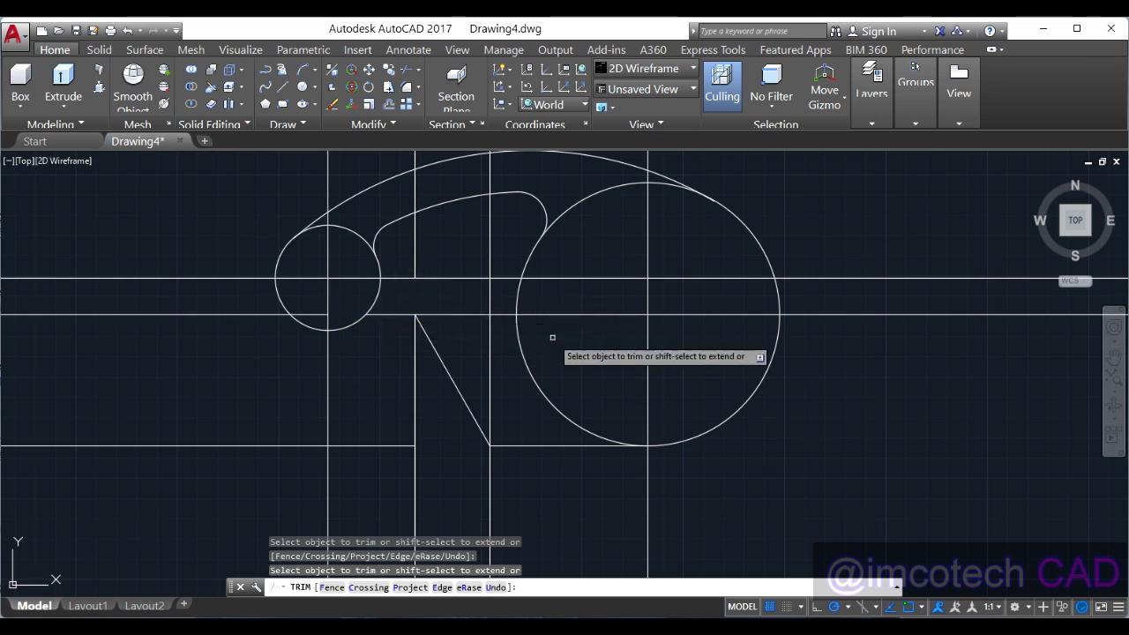
{"action": "left_click", "coordinate": [454, 314]}
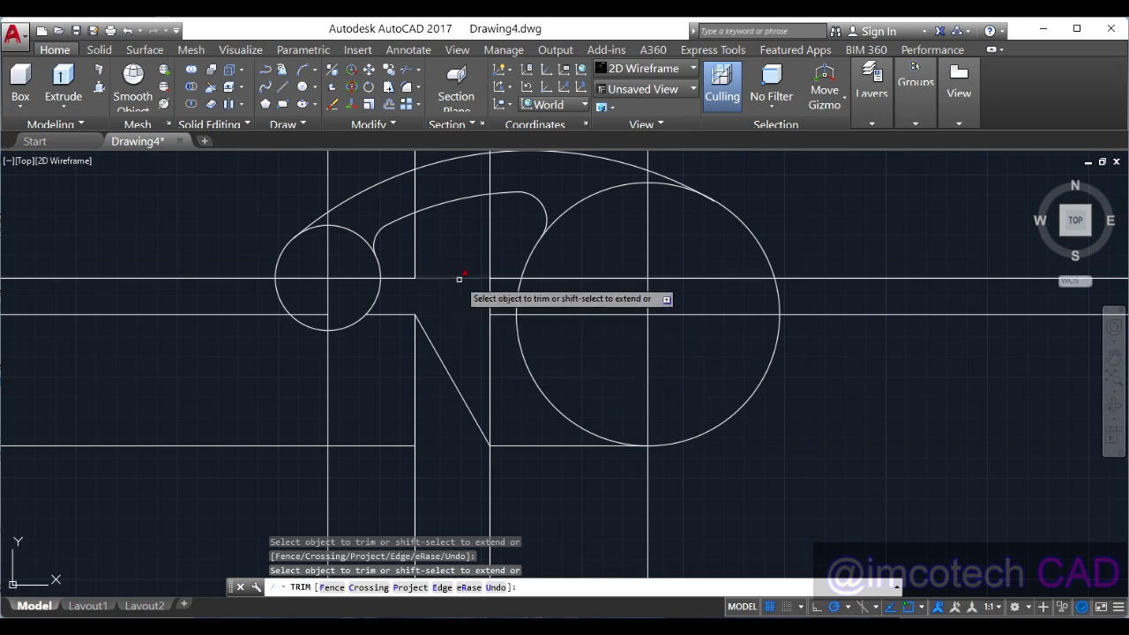
{"action": "left_click", "coordinate": [416, 247]}
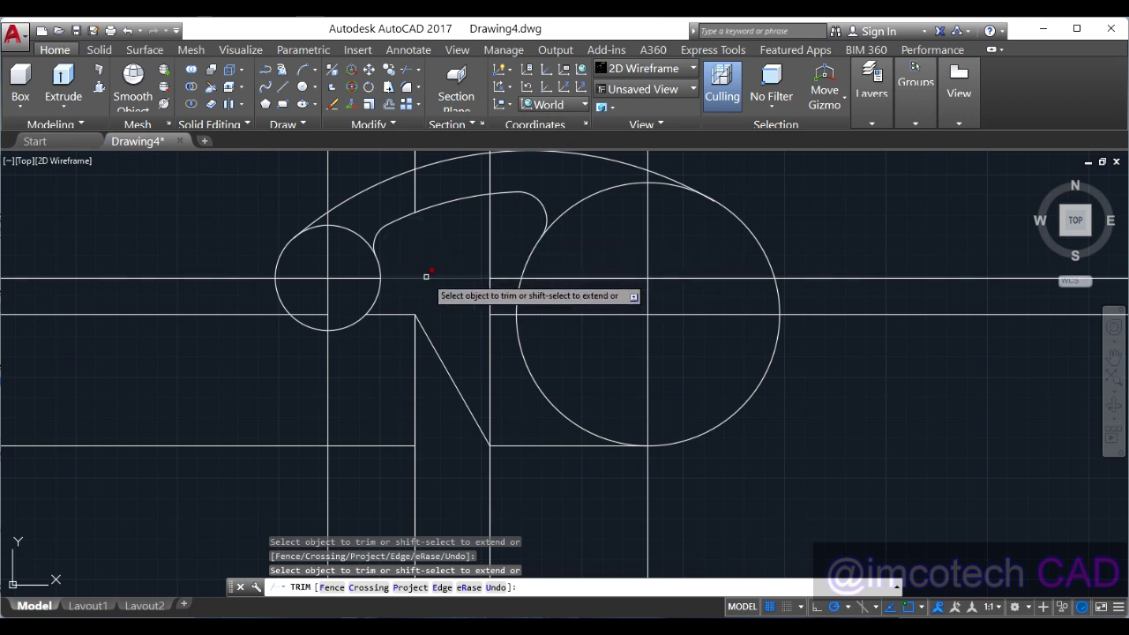
{"action": "right_click", "coordinate": [612, 316]}
{"action": "left_click", "coordinate": [642, 321]}
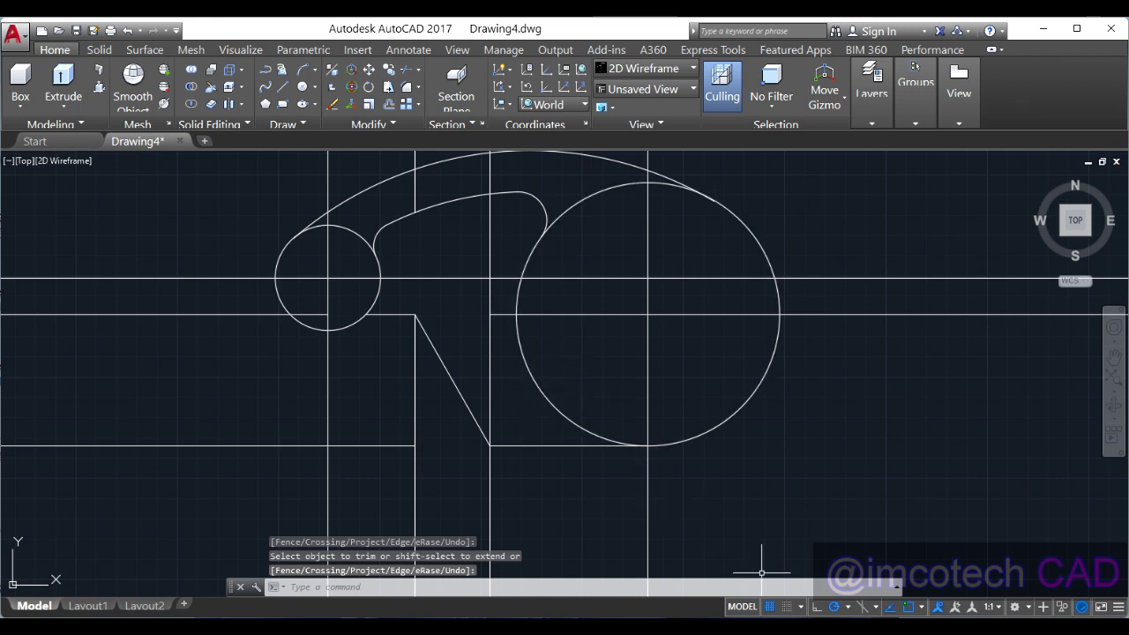
- After checking the reference image, offset the slanted line and the bottom horizontal line 20 toward the inside of the profile
{"action": "key", "text": "alt+Tab"}
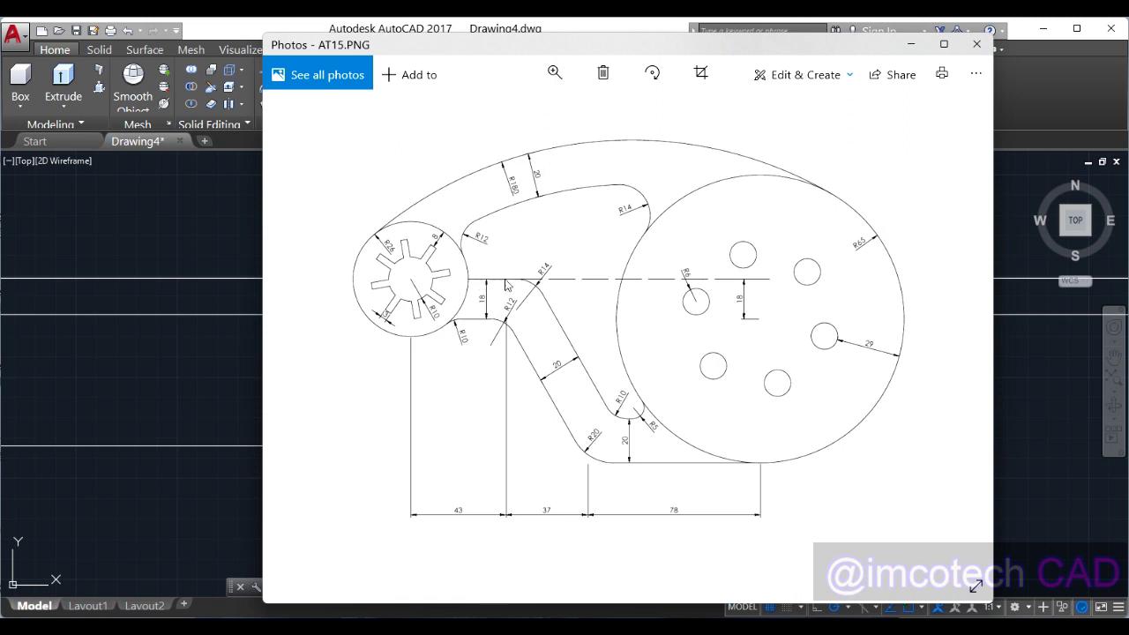
{"action": "left_click_drag", "start_coordinate": [687, 55], "coordinate": [848, 63]}
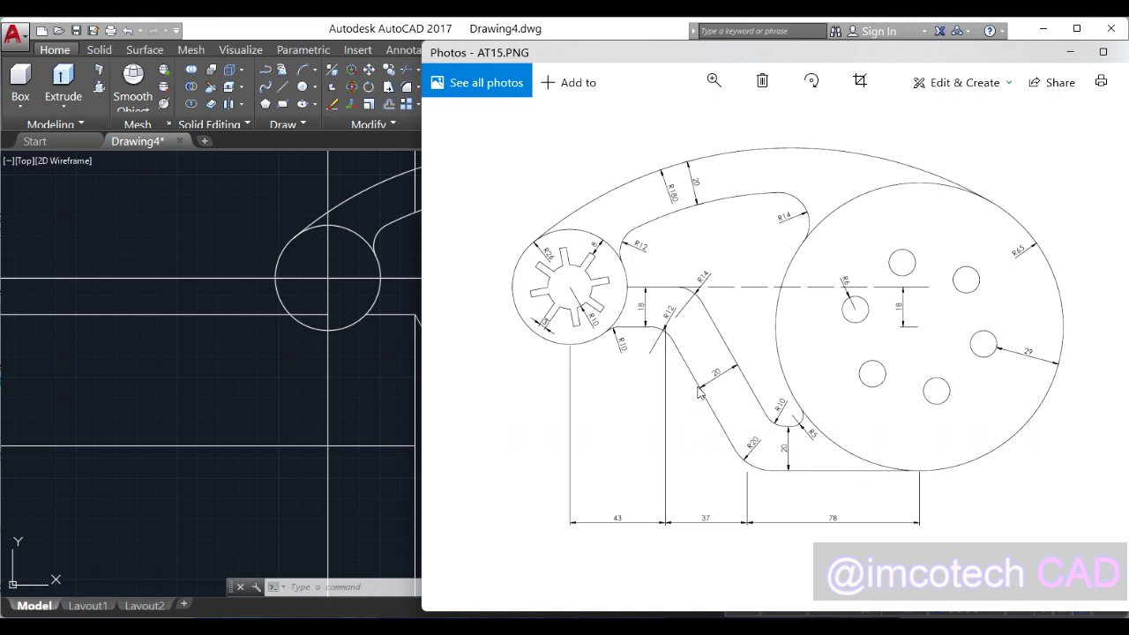
{"action": "left_click", "coordinate": [1071, 54]}
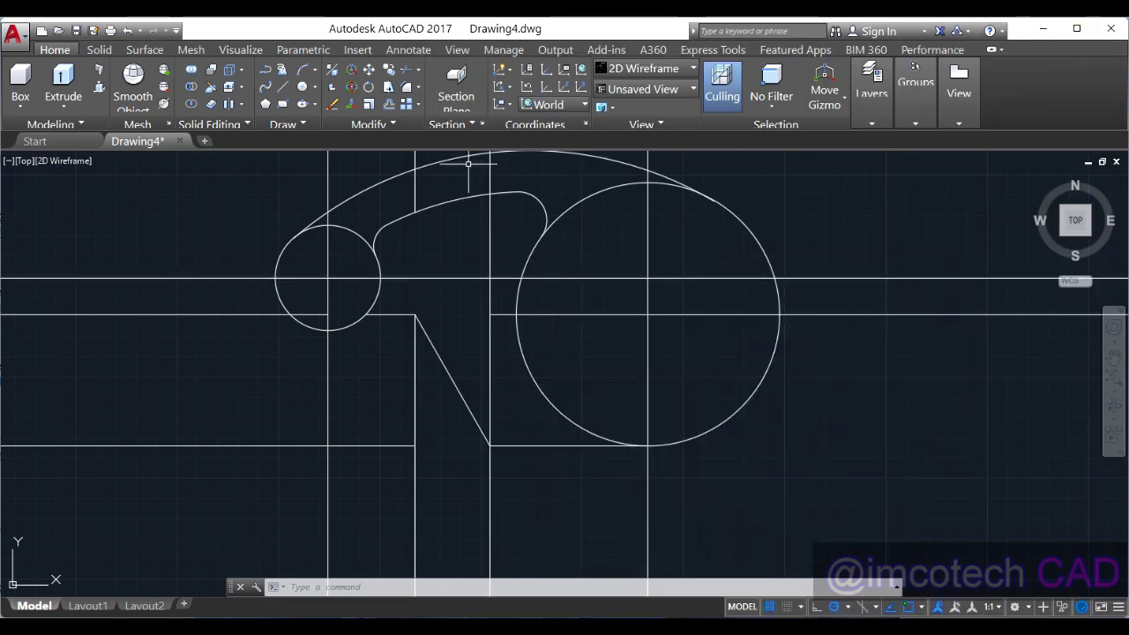
{"action": "left_click", "coordinate": [388, 104]}
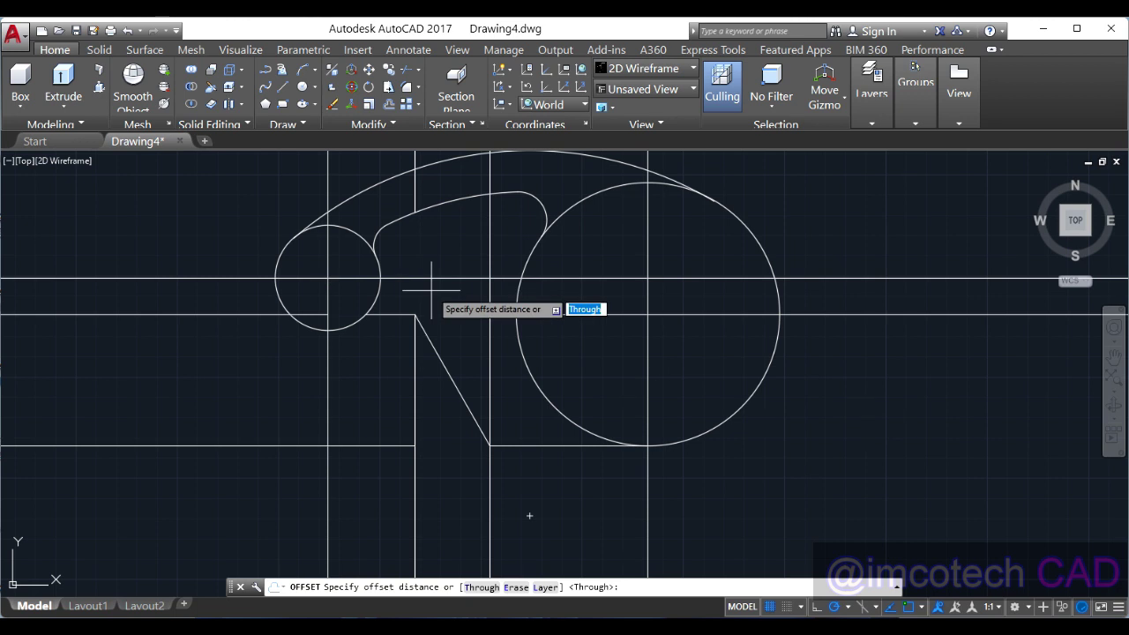
{"action": "key", "text": "Return"}
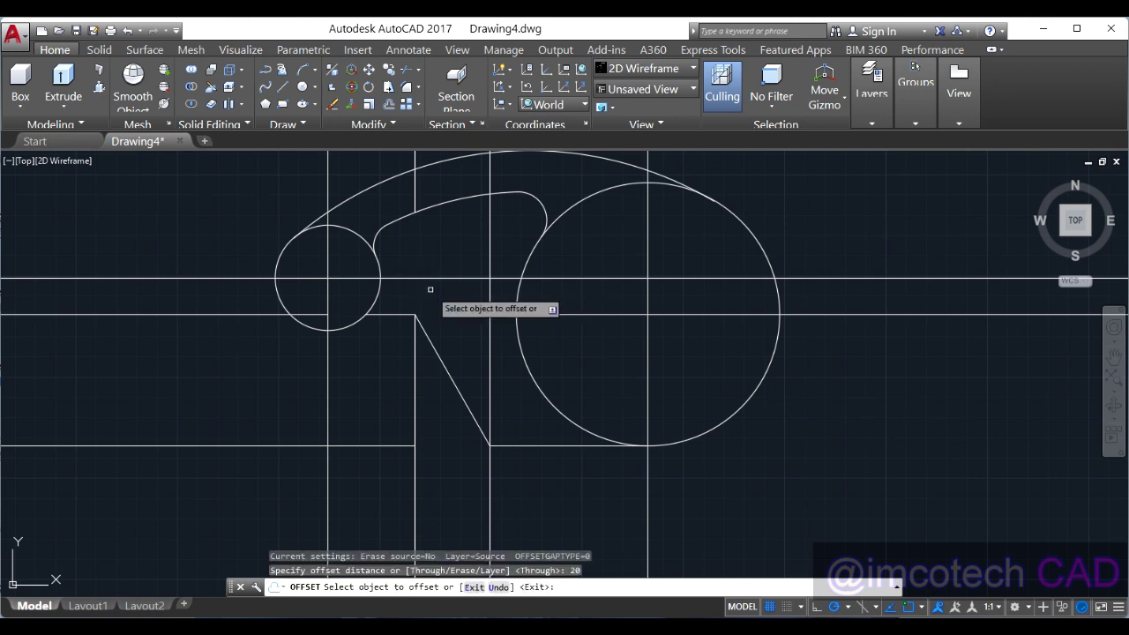
{"action": "left_click", "coordinate": [446, 372]}
{"action": "left_click", "coordinate": [481, 361]}
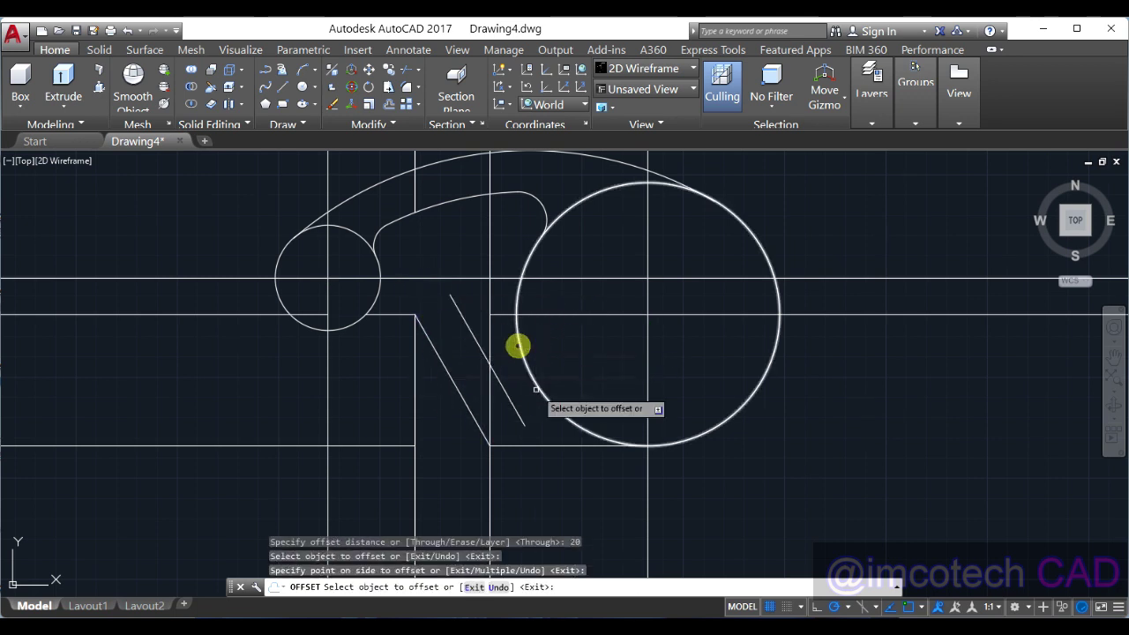
{"action": "left_click", "coordinate": [554, 448]}
{"action": "left_click", "coordinate": [574, 360]}
{"action": "right_click", "coordinate": [614, 359]}
{"action": "left_click", "coordinate": [637, 364]}
- Trim the overhanging ends of the two offset lines where they cross, leaving a clean inner corner
{"action": "left_click", "coordinate": [408, 70]}
{"action": "key", "text": "Return"}
{"action": "left_click", "coordinate": [520, 420]}
{"action": "left_click", "coordinate": [499, 405]}
{"action": "right_click", "coordinate": [422, 299]}
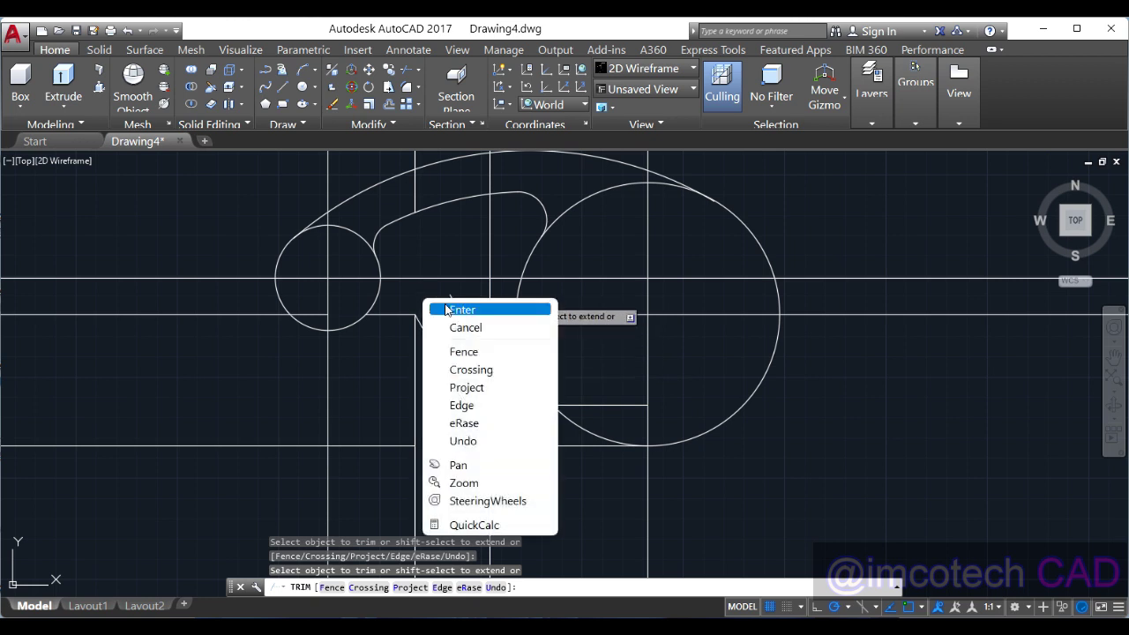
{"action": "left_click", "coordinate": [441, 308]}
- Draw a line about 26.5 long at 120° from the offset slanted line's upper end, extending it past the upper horizontal construction line
{"action": "left_click", "coordinate": [283, 85]}
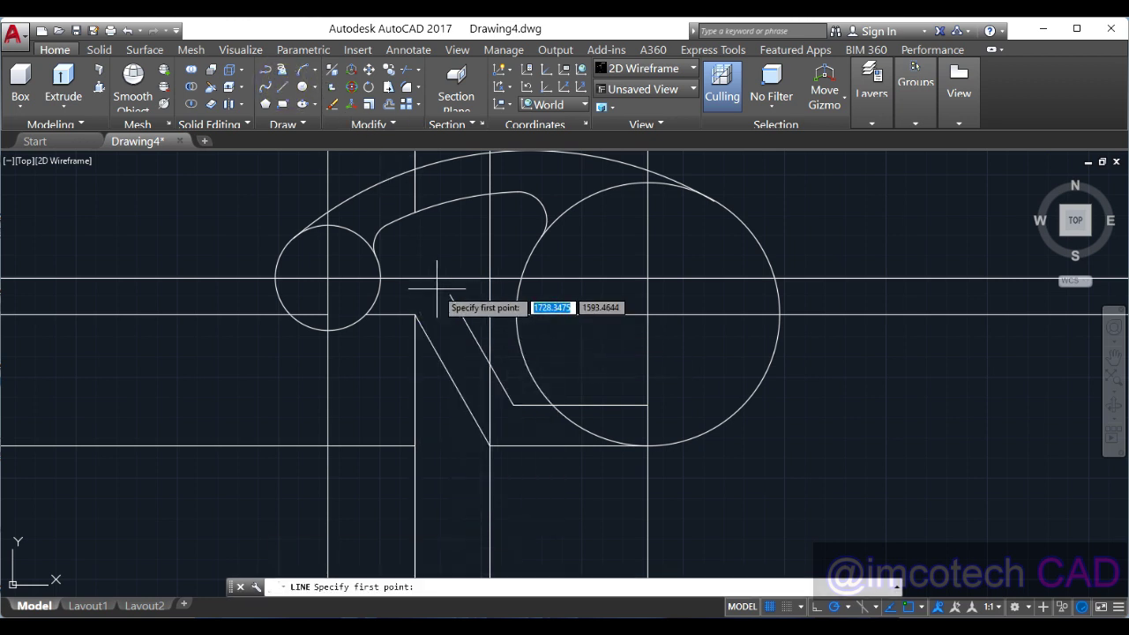
{"action": "scroll", "coordinate": [448, 282], "scroll_direction": "up", "scroll_amount": 4}
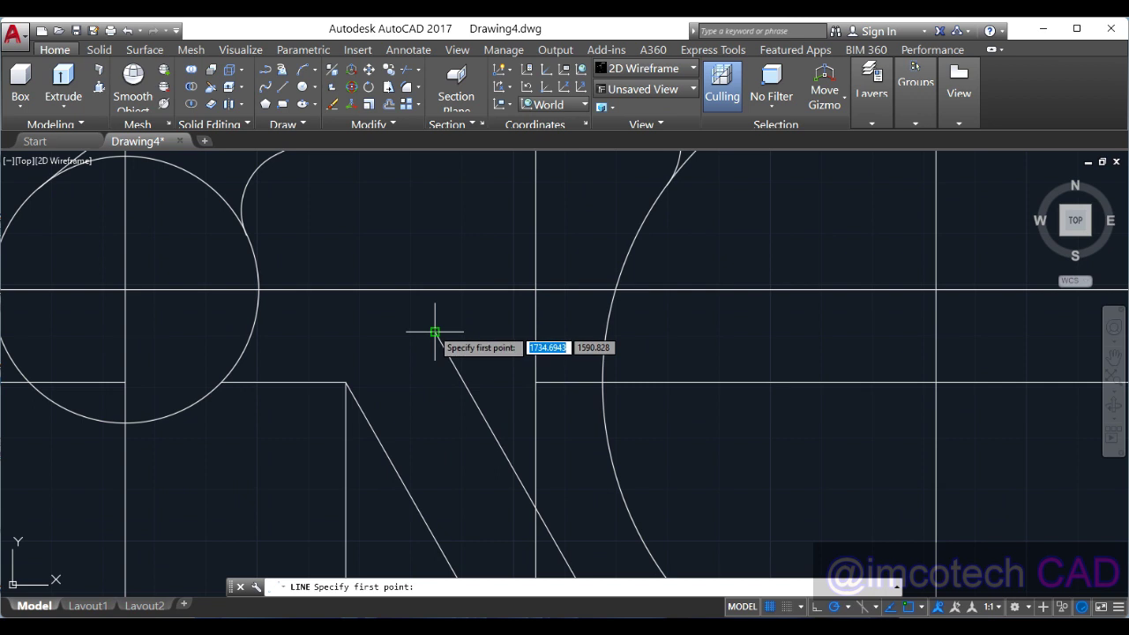
{"action": "left_click", "coordinate": [434, 332]}
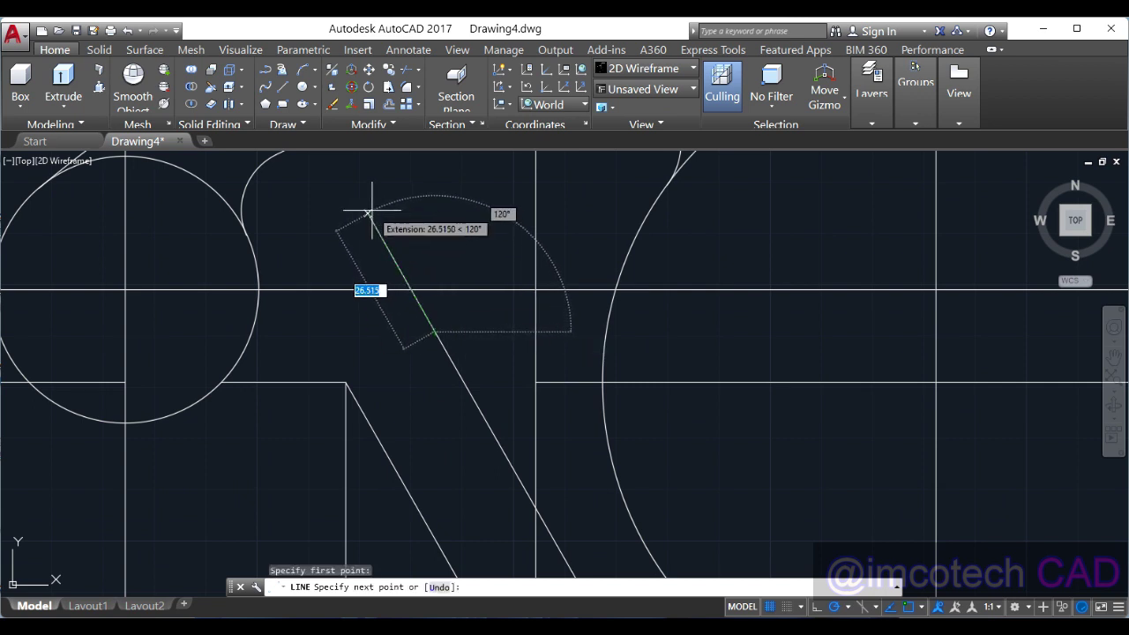
{"action": "left_click", "coordinate": [369, 212]}
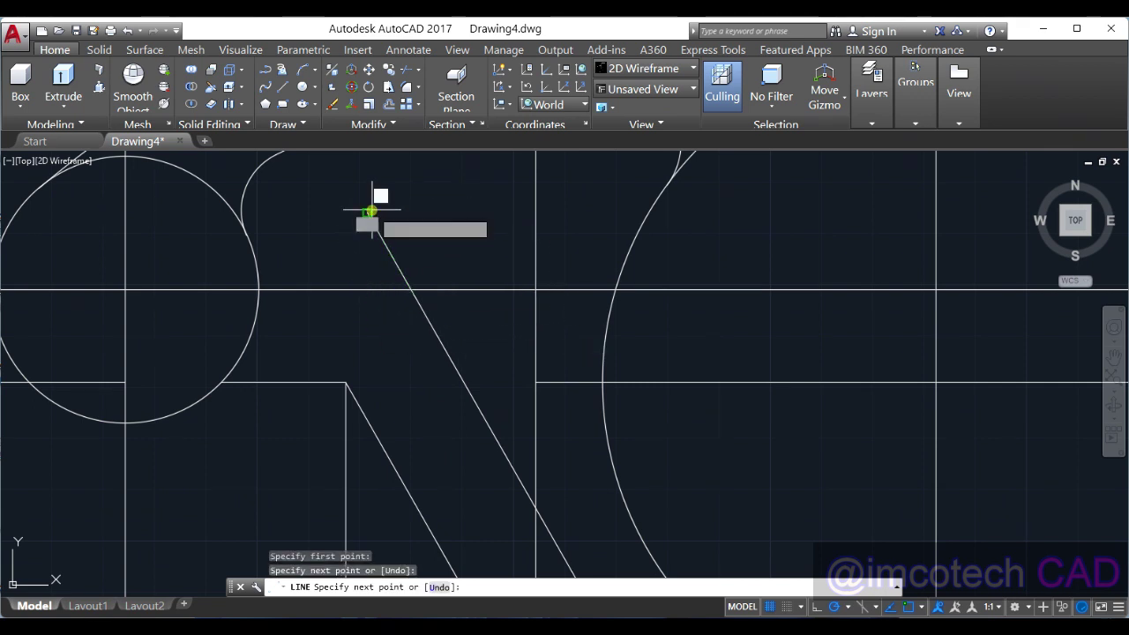
{"action": "key", "text": "Return"}
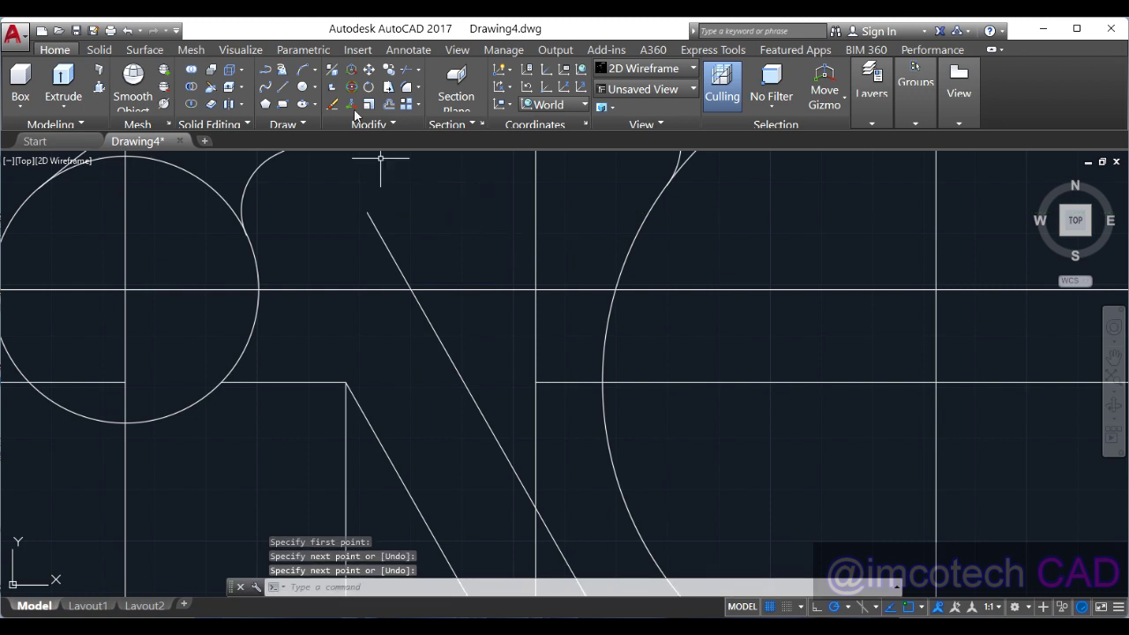
- Trim the slanted extension above the upper horizontal line and the horizontal segment between it and the third vertical line
{"action": "left_click", "coordinate": [406, 71]}
{"action": "key", "text": "Return"}
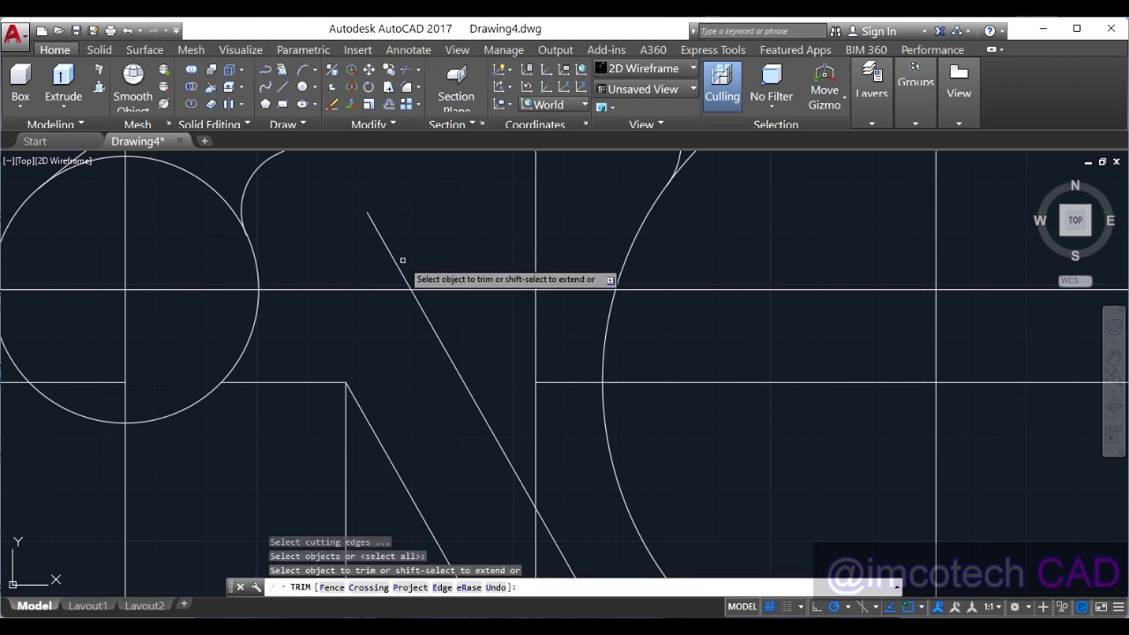
{"action": "left_click", "coordinate": [397, 262]}
{"action": "left_click", "coordinate": [394, 262]}
{"action": "left_click", "coordinate": [448, 289]}
{"action": "right_click", "coordinate": [516, 230]}
{"action": "left_click", "coordinate": [549, 235]}
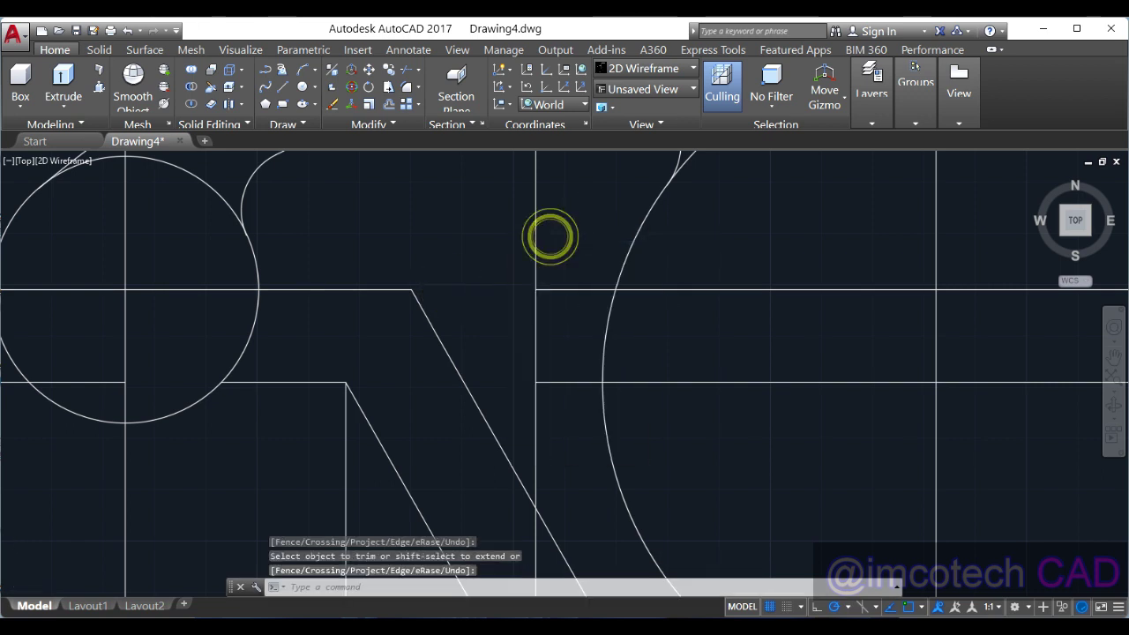
- Erase the first, third and fourth vertical construction lines, the second vertical's lower part, and the leftover bottom construction line outside the profile
{"action": "scroll", "coordinate": [586, 229], "scroll_direction": "down", "scroll_amount": 5}
{"action": "left_click", "coordinate": [572, 377]}
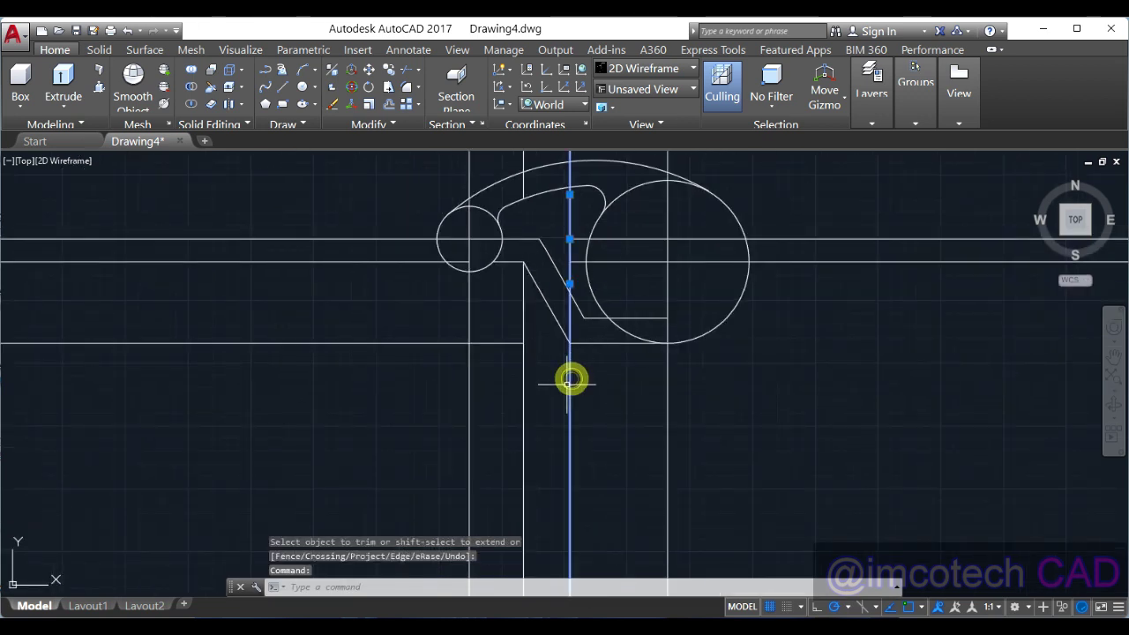
{"action": "left_click", "coordinate": [668, 403]}
{"action": "key", "text": "Delete"}
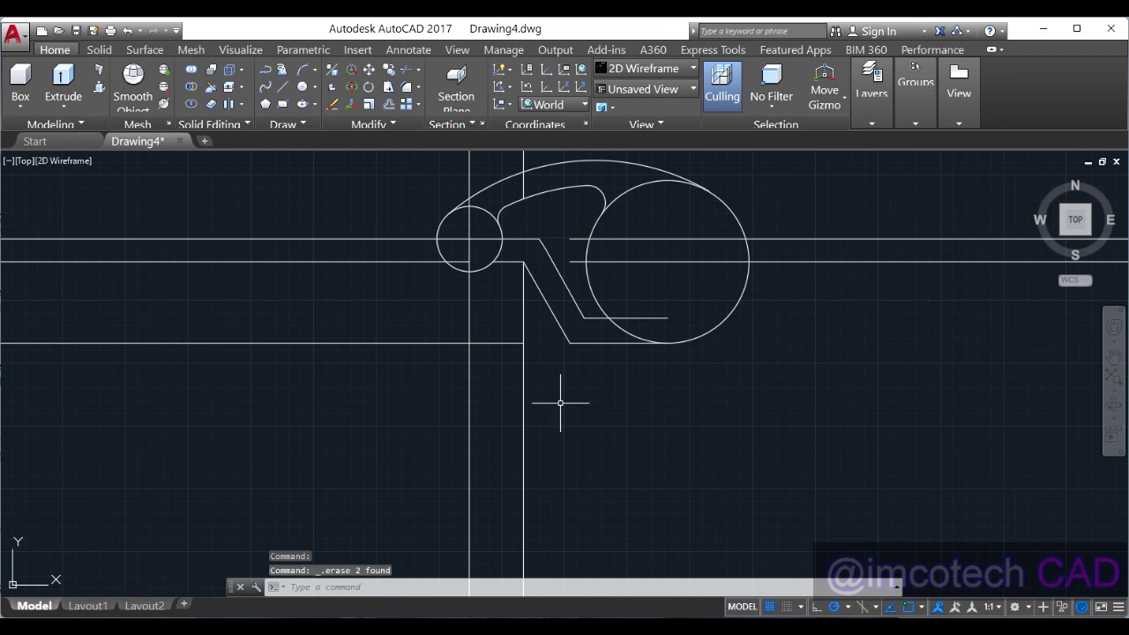
{"action": "left_click", "coordinate": [524, 404]}
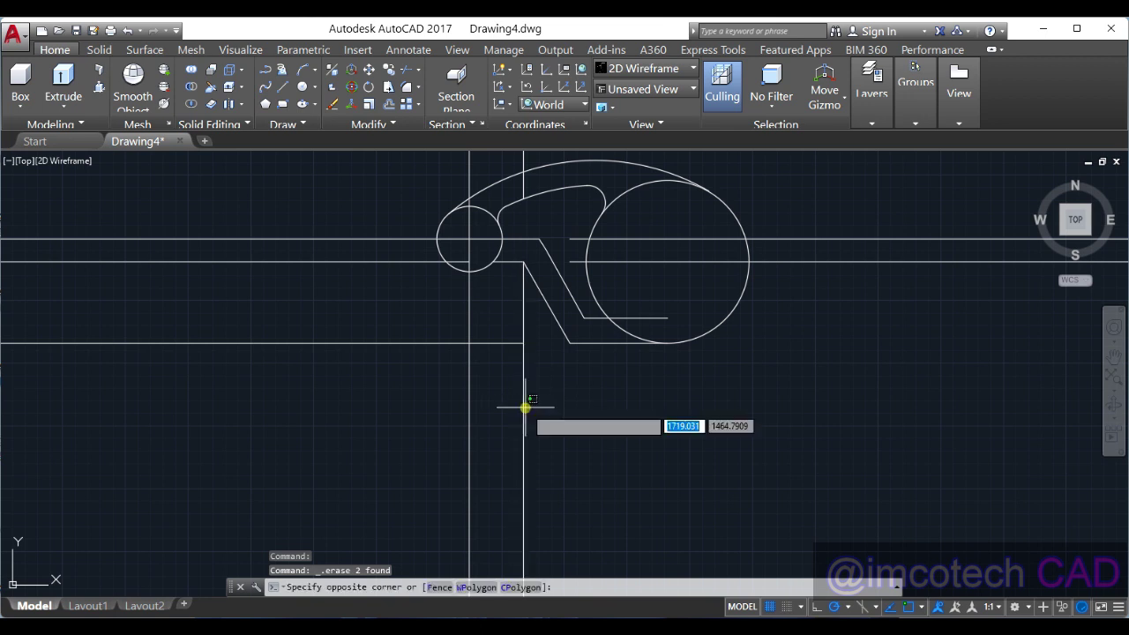
{"action": "left_click", "coordinate": [503, 341]}
{"action": "left_click", "coordinate": [468, 373]}
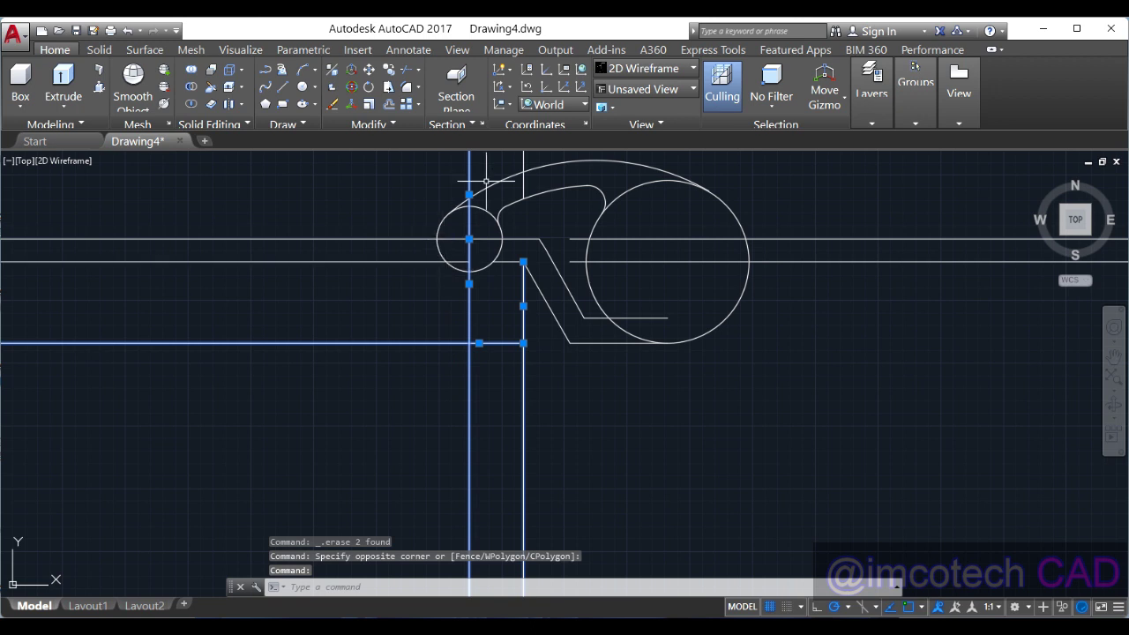
{"action": "left_click", "coordinate": [335, 102]}
- Trim the inner horizontal offset line inside the large circle and the upper construction line inside the small circle
{"action": "scroll", "coordinate": [485, 352], "scroll_direction": "up", "scroll_amount": 1}
{"action": "scroll", "coordinate": [503, 361], "scroll_direction": "down", "scroll_amount": 3}
{"action": "scroll", "coordinate": [564, 361], "scroll_direction": "up", "scroll_amount": 2}
{"action": "left_click", "coordinate": [408, 70]}
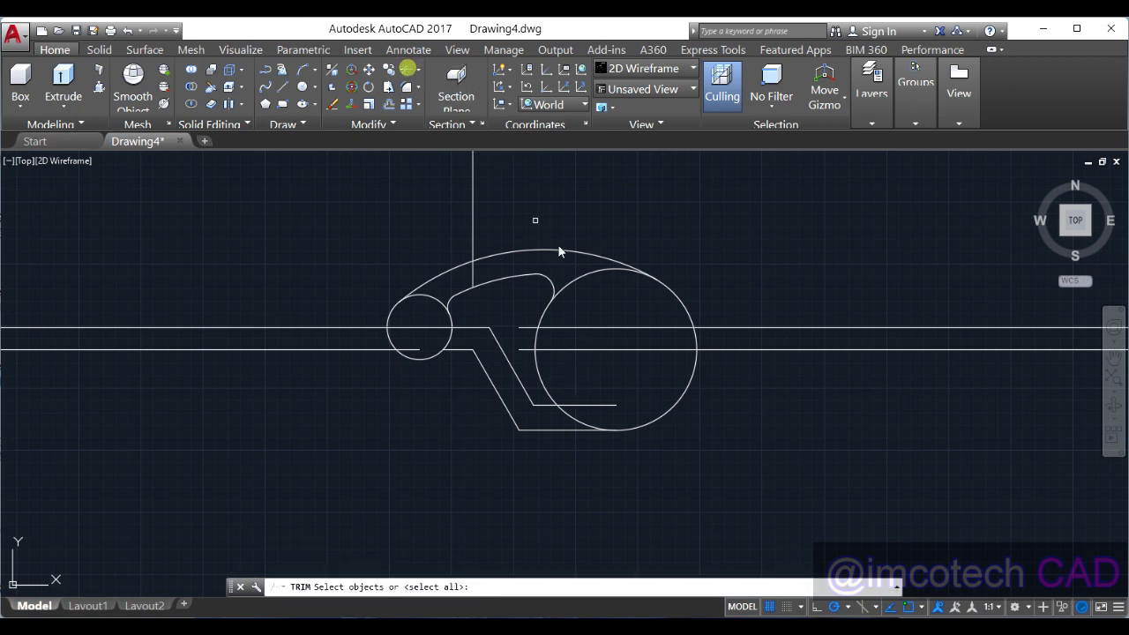
{"action": "key", "text": "Return"}
{"action": "right_click", "coordinate": [599, 398]}
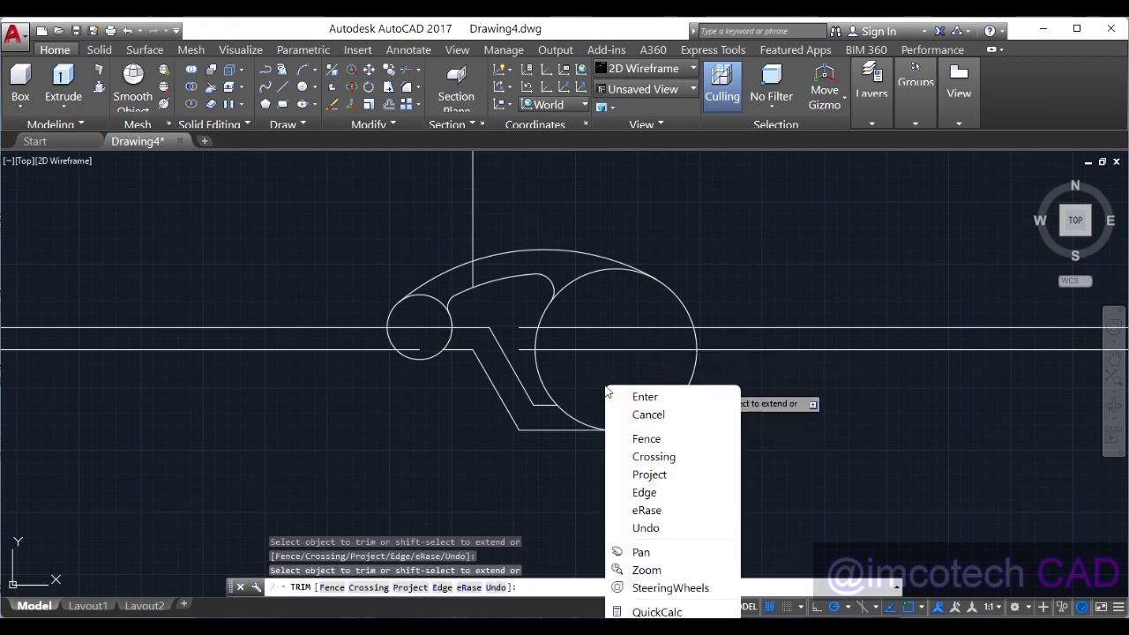
{"action": "left_click", "coordinate": [444, 347]}
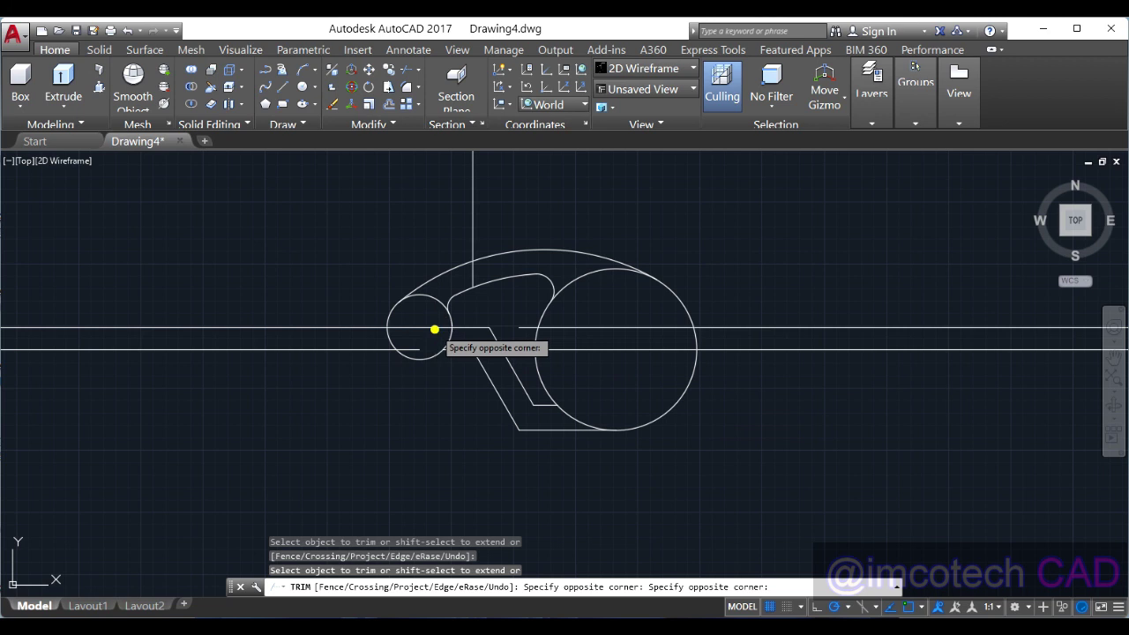
{"action": "left_click", "coordinate": [433, 328]}
{"action": "right_click", "coordinate": [521, 301]}
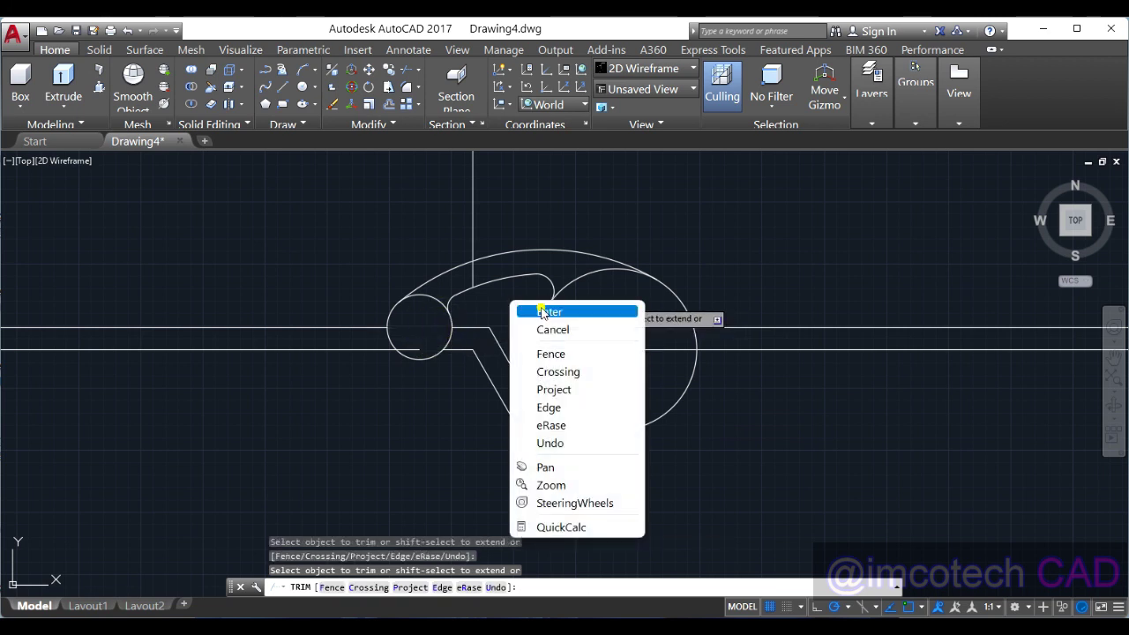
{"action": "left_click", "coordinate": [537, 309]}
- Erase the four leftover horizontal construction lines beside and through the circles, plus the vertical line above the inner arc
{"action": "left_click", "coordinate": [397, 349]}
{"action": "key", "text": "Return"}
{"action": "left_click", "coordinate": [389, 340]}
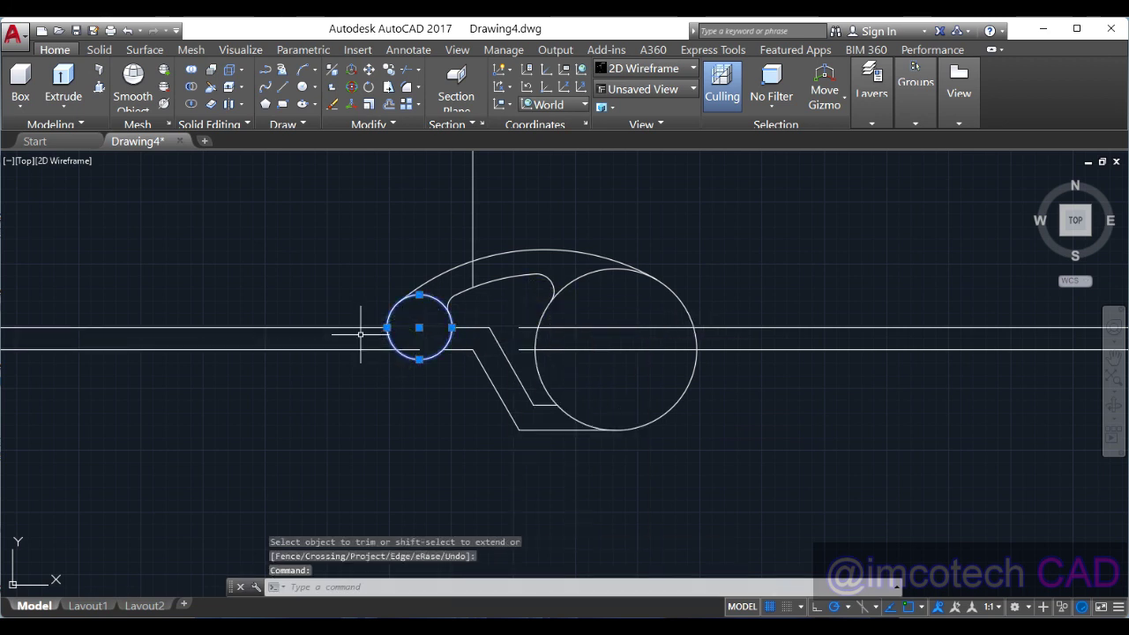
{"action": "key", "text": "Escape"}
{"action": "left_click", "coordinate": [358, 349]}
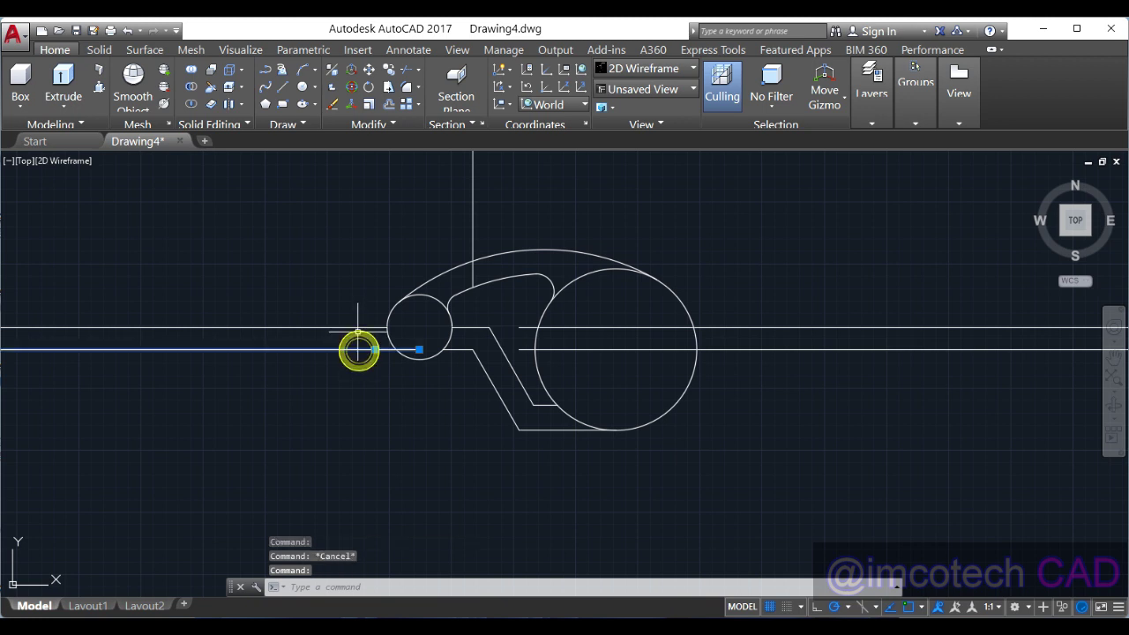
{"action": "left_click", "coordinate": [358, 328]}
{"action": "left_click", "coordinate": [814, 403]}
{"action": "left_click", "coordinate": [806, 270]}
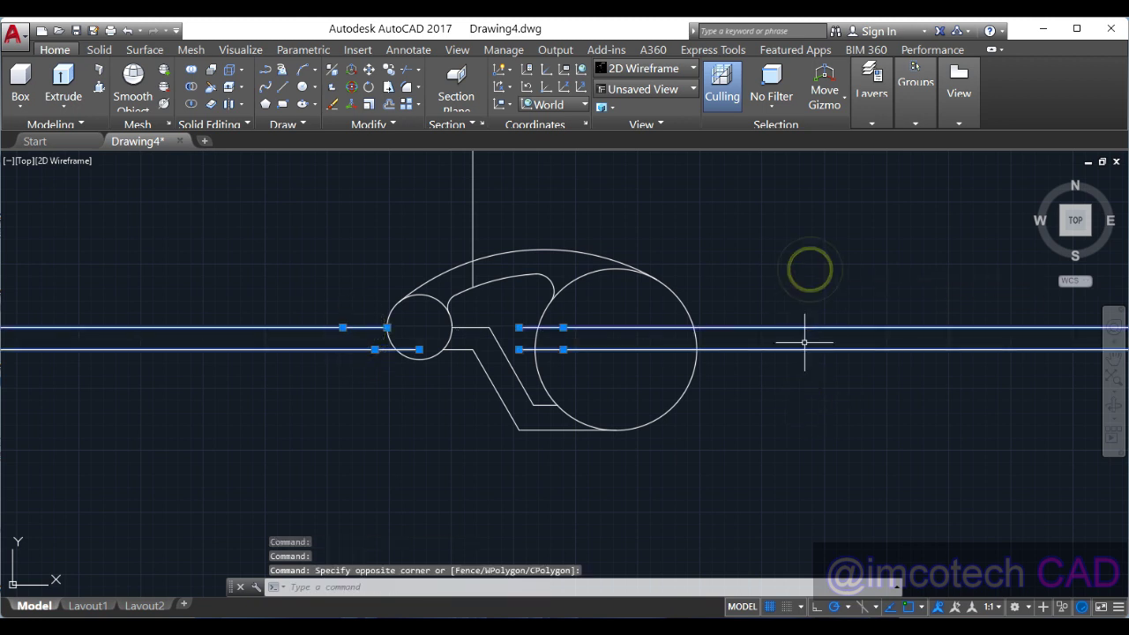
{"action": "left_click", "coordinate": [472, 219]}
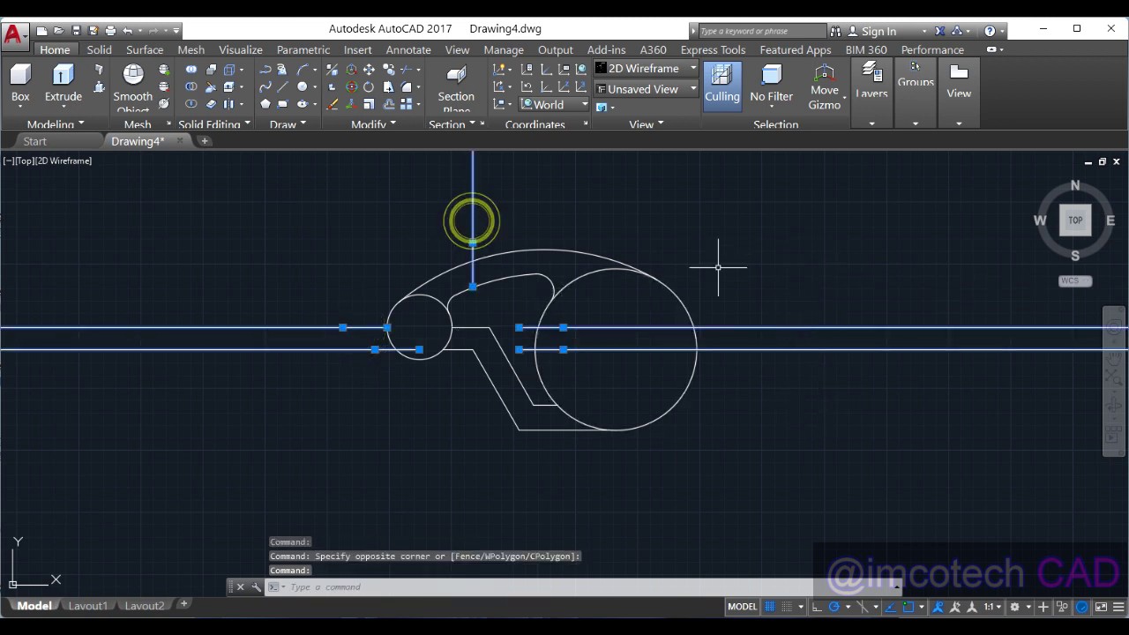
{"action": "left_click", "coordinate": [333, 105]}
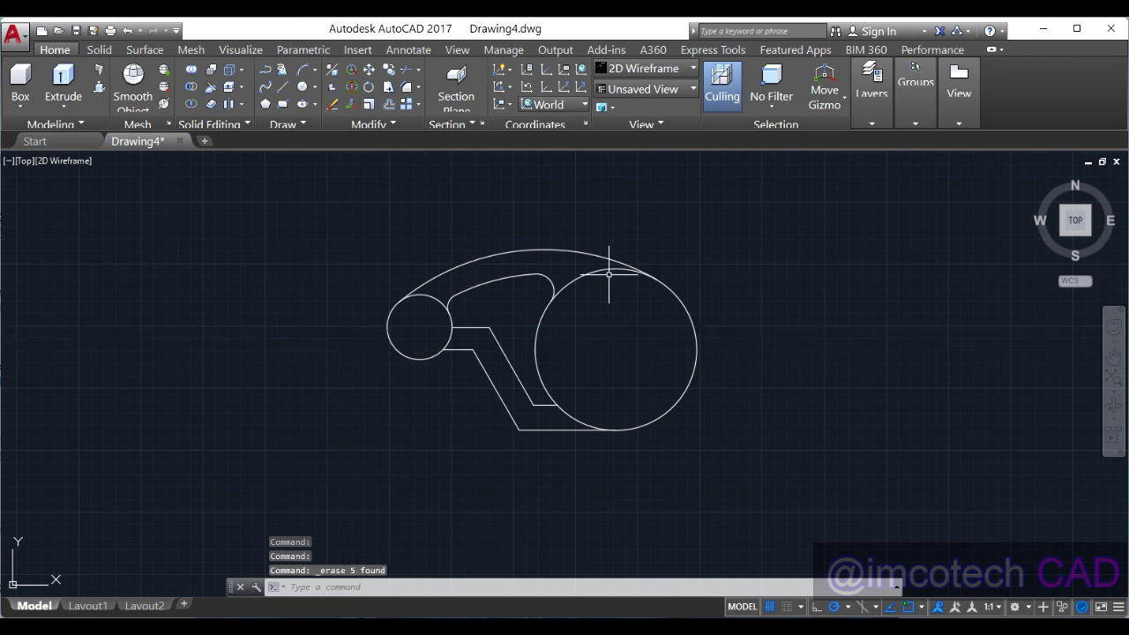
- After consulting the reference image, fillet the corner between the bottom horizontal line and the outer slanted line with radius 20
{"action": "scroll", "coordinate": [602, 318], "scroll_direction": "up", "scroll_amount": 2}
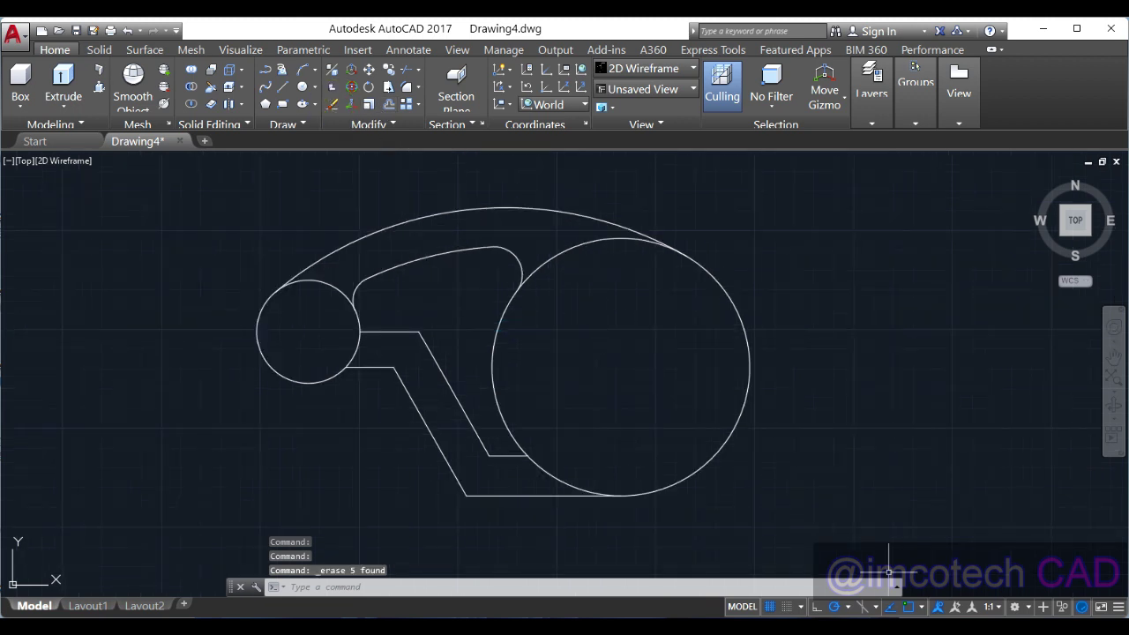
{"action": "key", "text": "alt+Tab"}
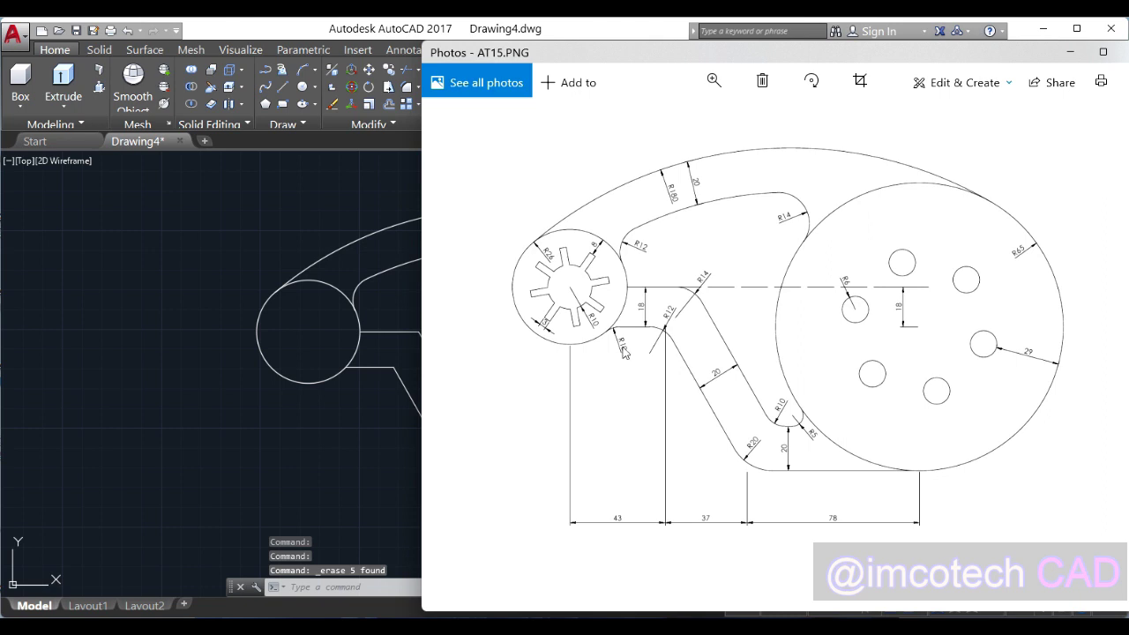
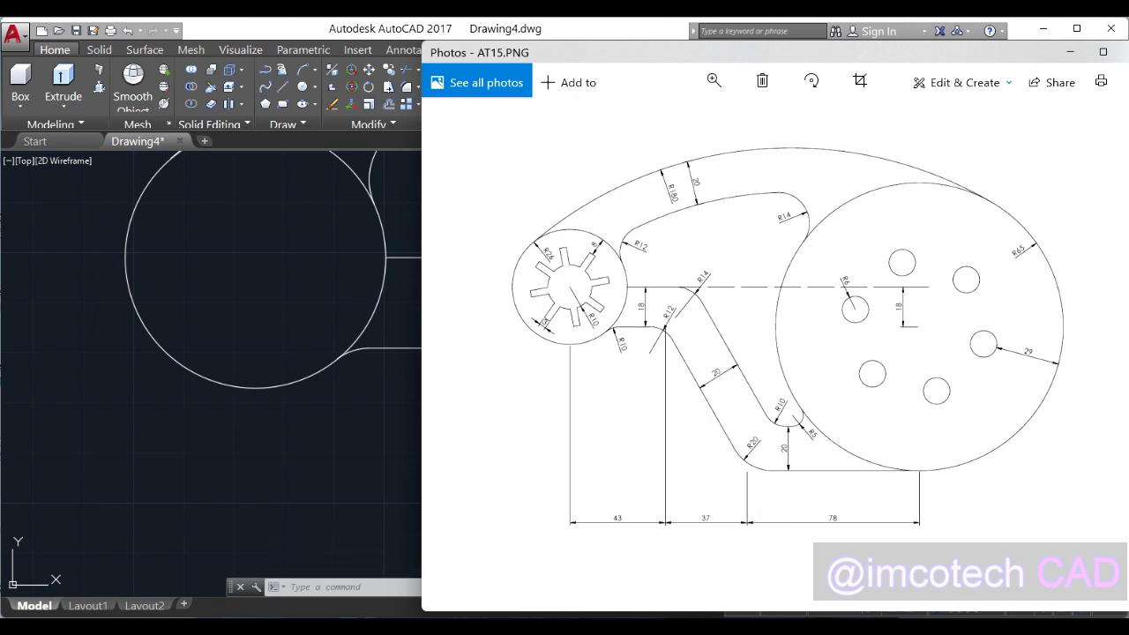
{"action": "key", "text": "alt+Tab"}
{"action": "scroll", "coordinate": [388, 300], "scroll_direction": "down", "scroll_amount": 2}
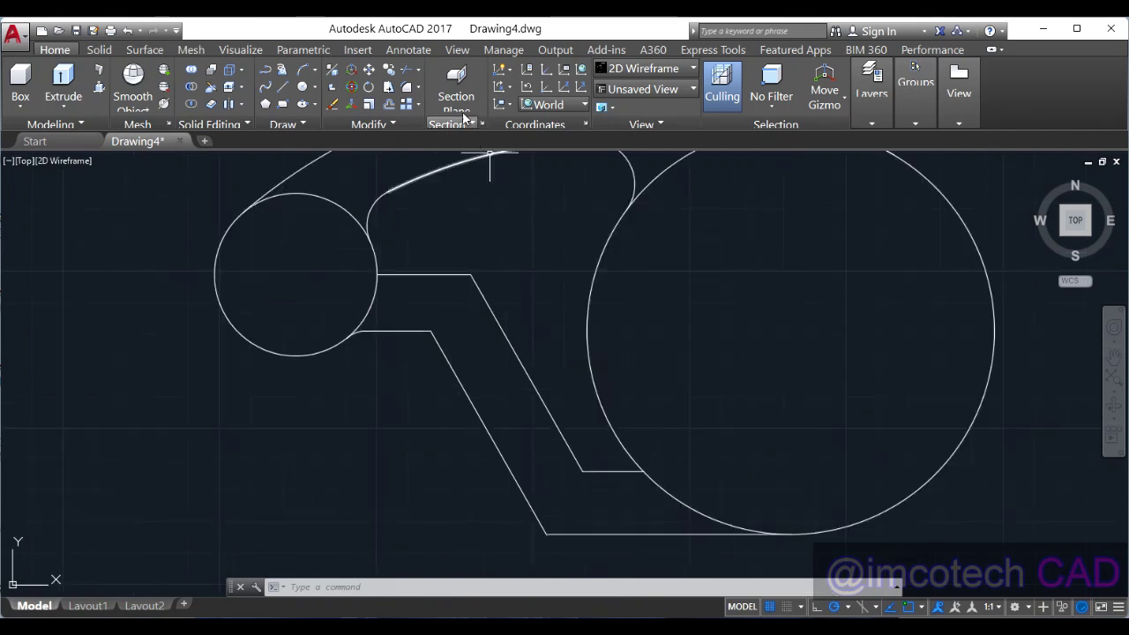
{"action": "left_click", "coordinate": [388, 86]}
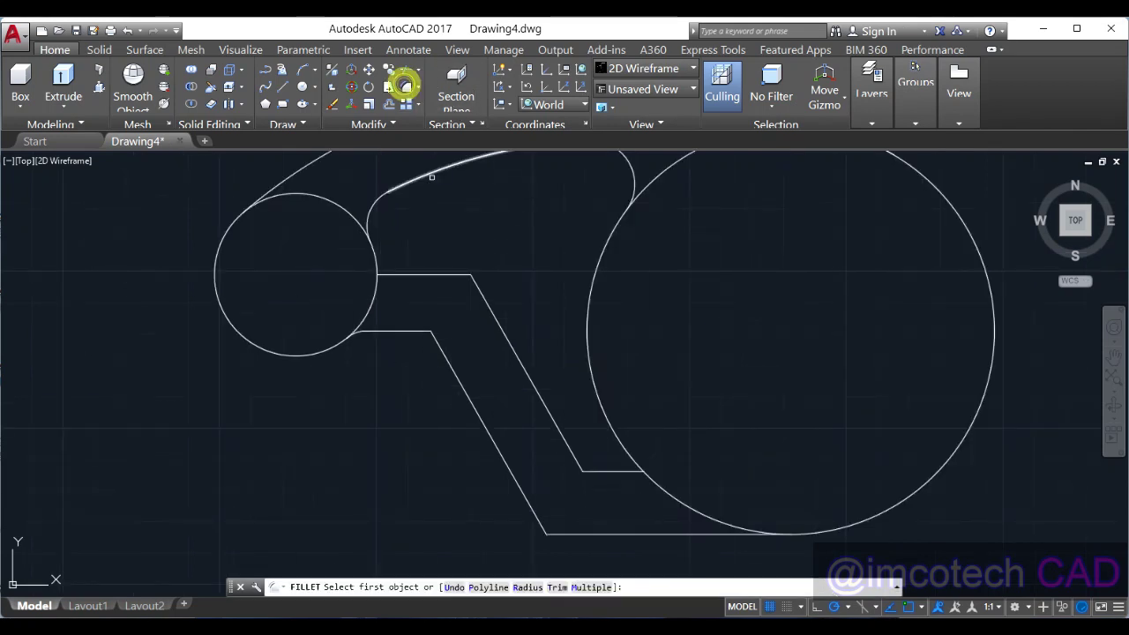
{"action": "left_click", "coordinate": [519, 586]}
{"action": "type", "text": "2"}
{"action": "key", "text": "Return"}
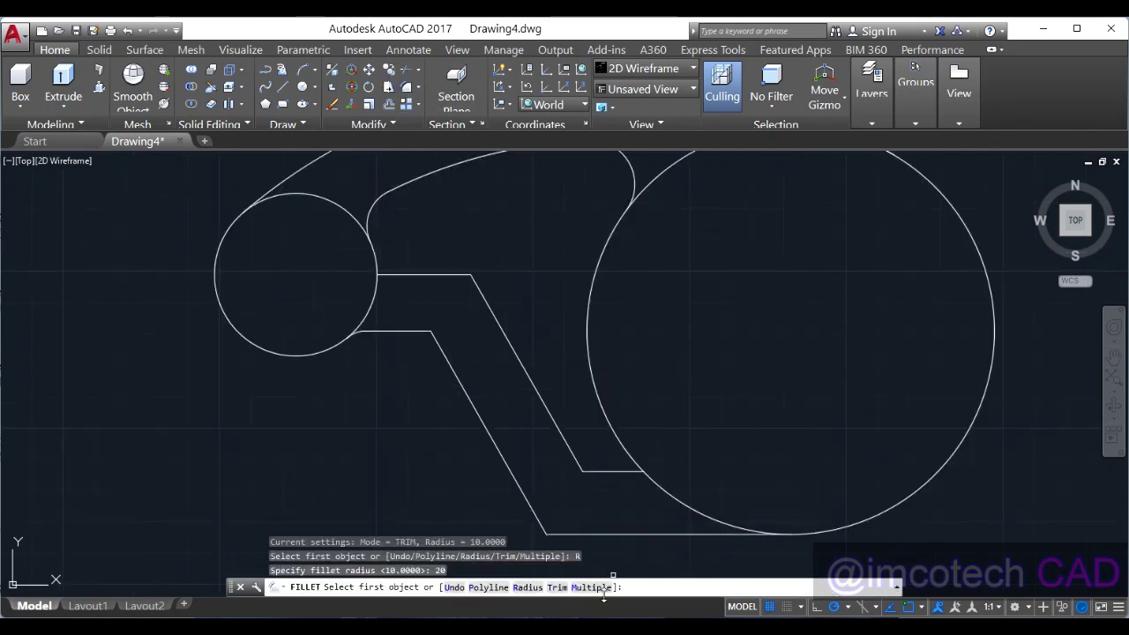
{"action": "left_click", "coordinate": [566, 532]}
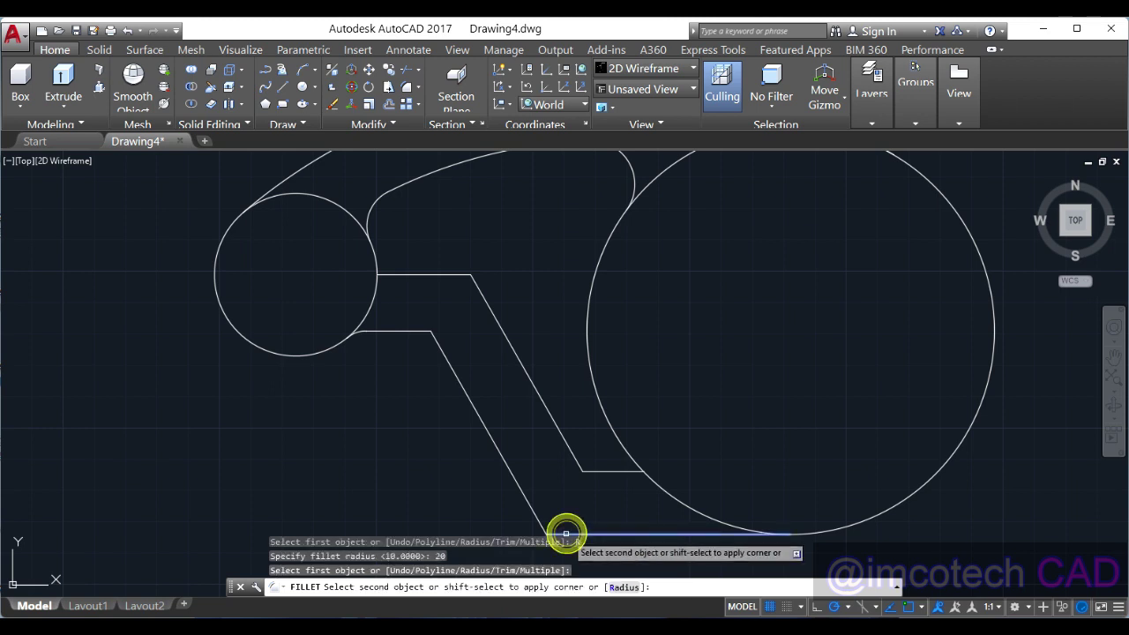
{"action": "left_click", "coordinate": [532, 509]}
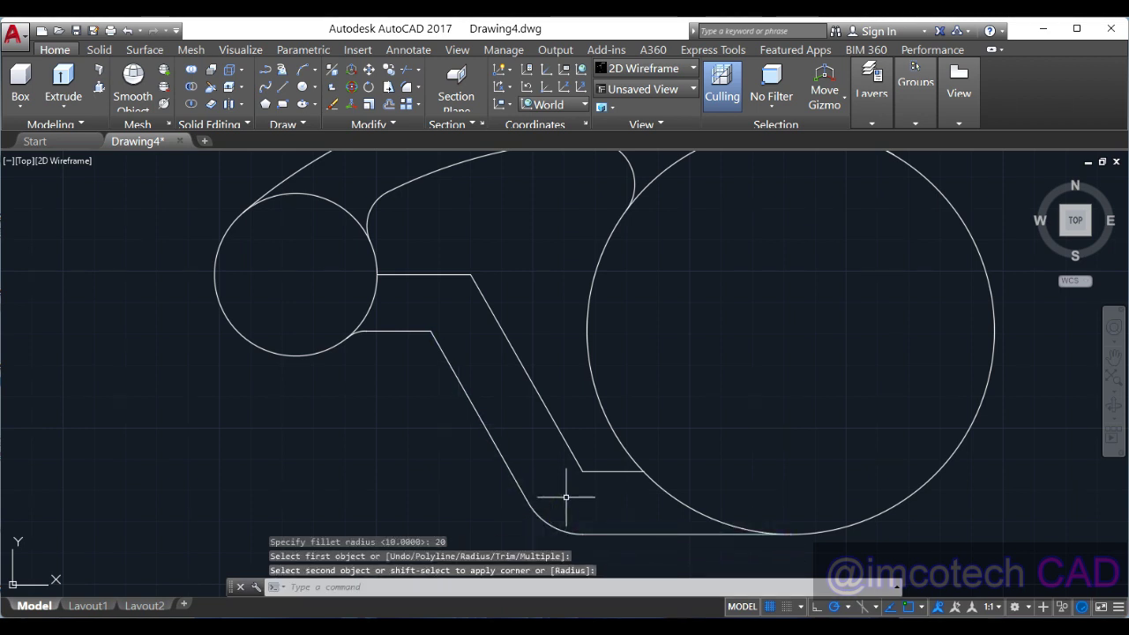
- Fillet the corner between the inner slanted line and the short lower horizontal line with radius 10
{"action": "key", "text": "Return"}
{"action": "type", "text": "r"}
{"action": "key", "text": "Return"}
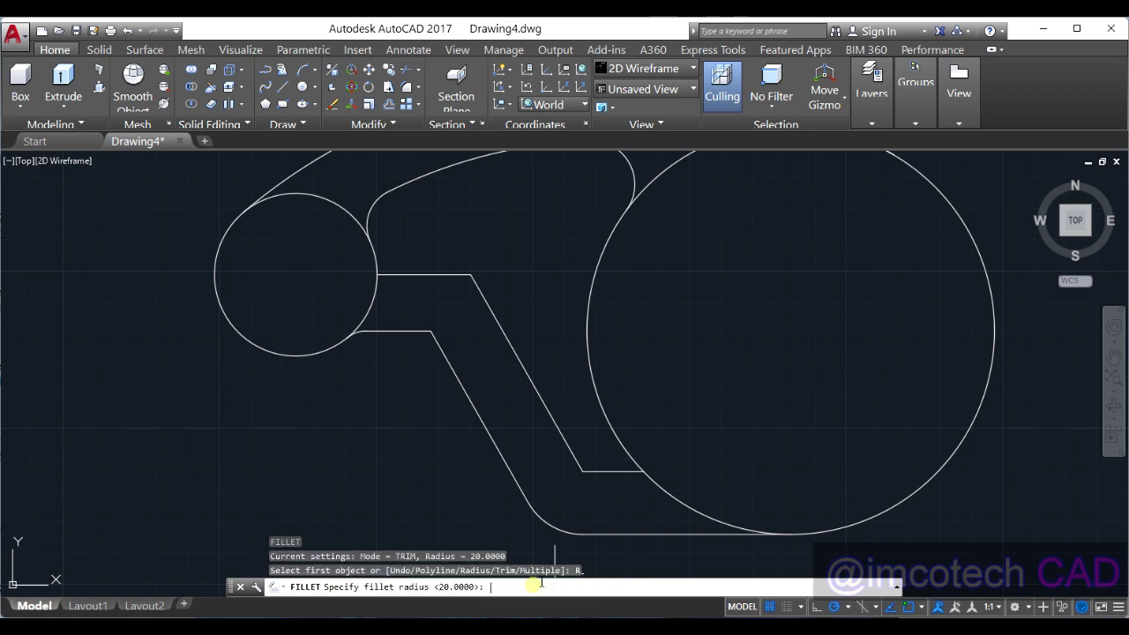
{"action": "type", "text": "10"}
{"action": "key", "text": "Return"}
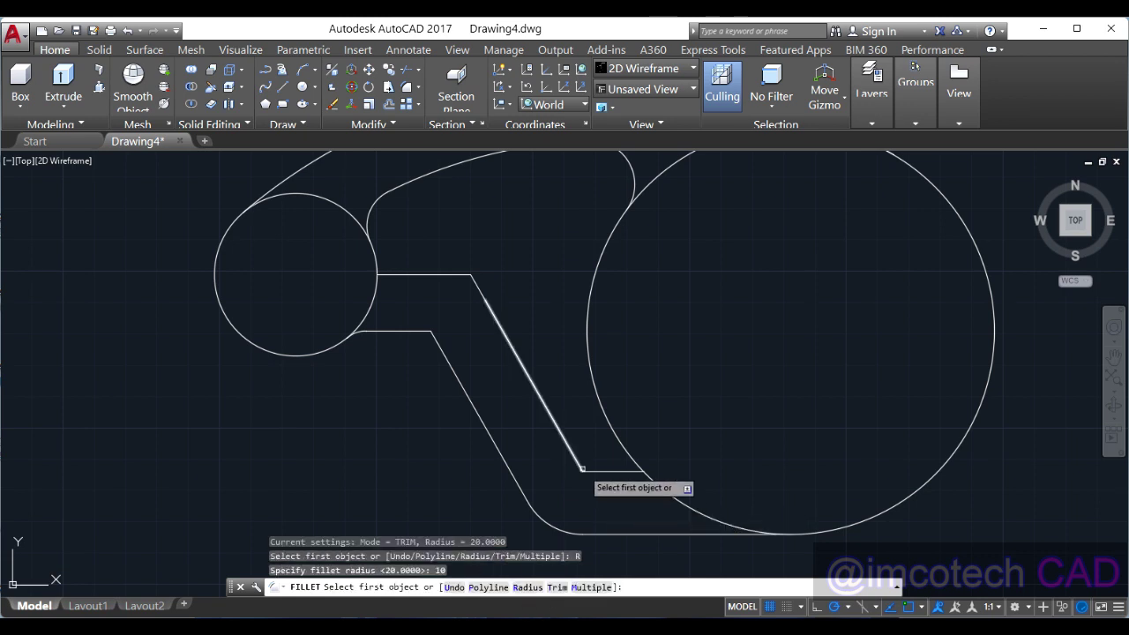
{"action": "left_click", "coordinate": [589, 472]}
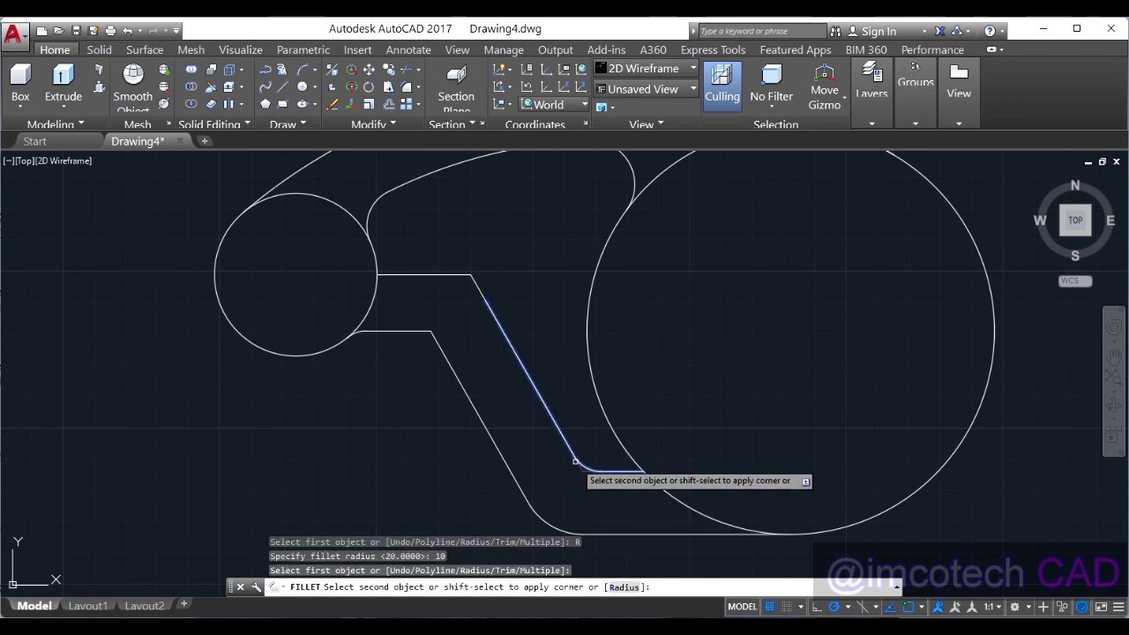
{"action": "left_click", "coordinate": [575, 459]}
- Fillet the short lower horizontal line and the large circle with radius 5
{"action": "key", "text": "Return"}
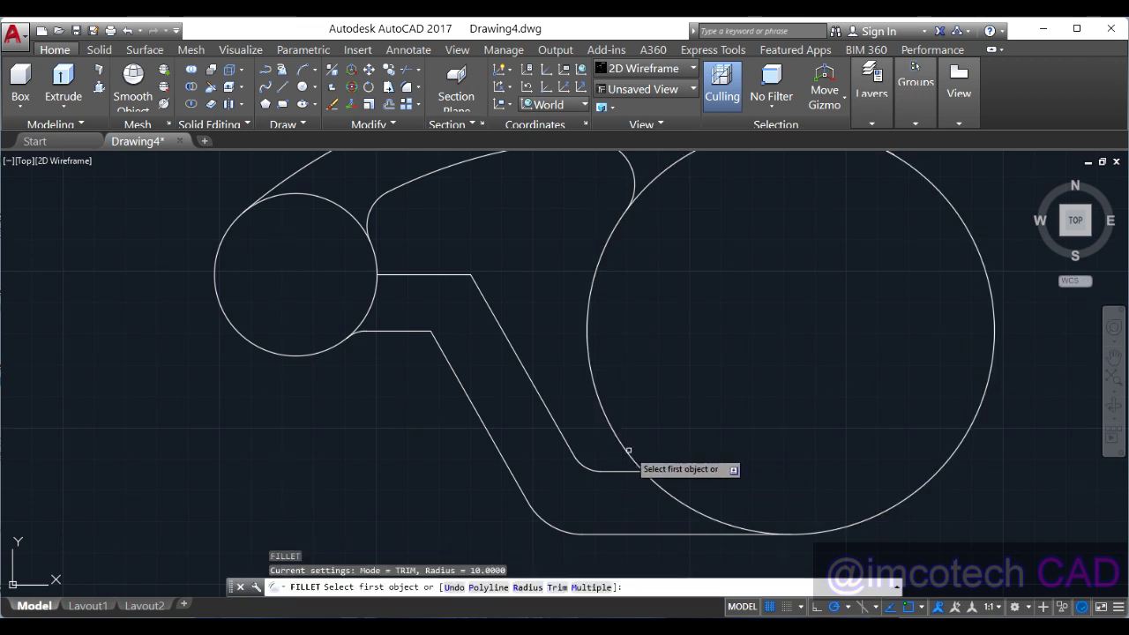
{"action": "left_click", "coordinate": [527, 587]}
{"action": "type", "text": "5"}
{"action": "key", "text": "Return"}
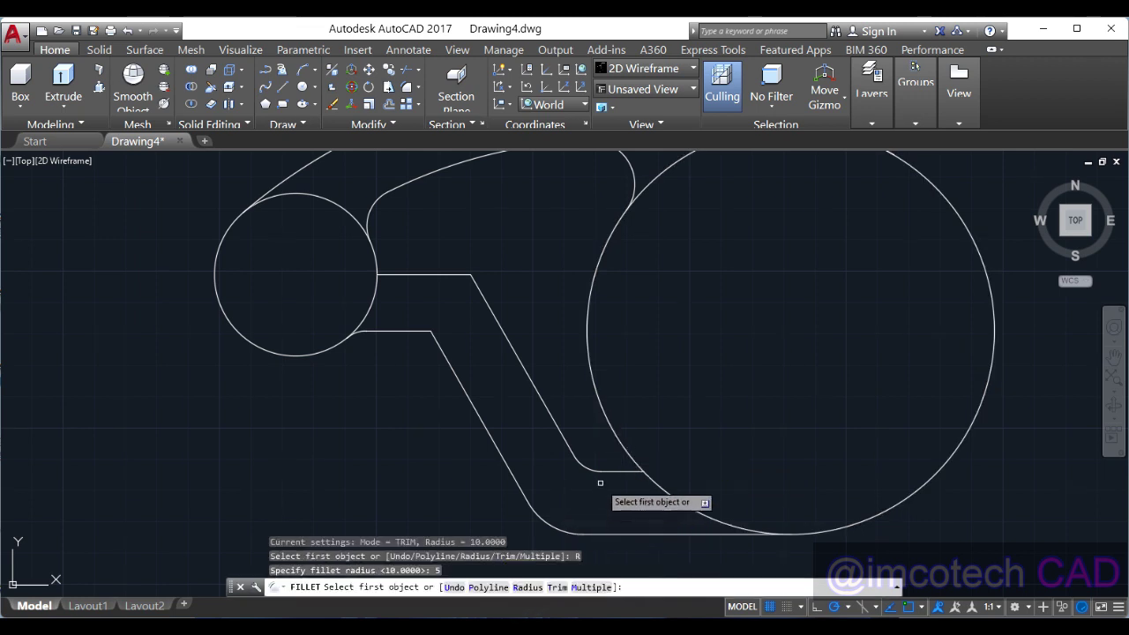
{"action": "left_click", "coordinate": [624, 469]}
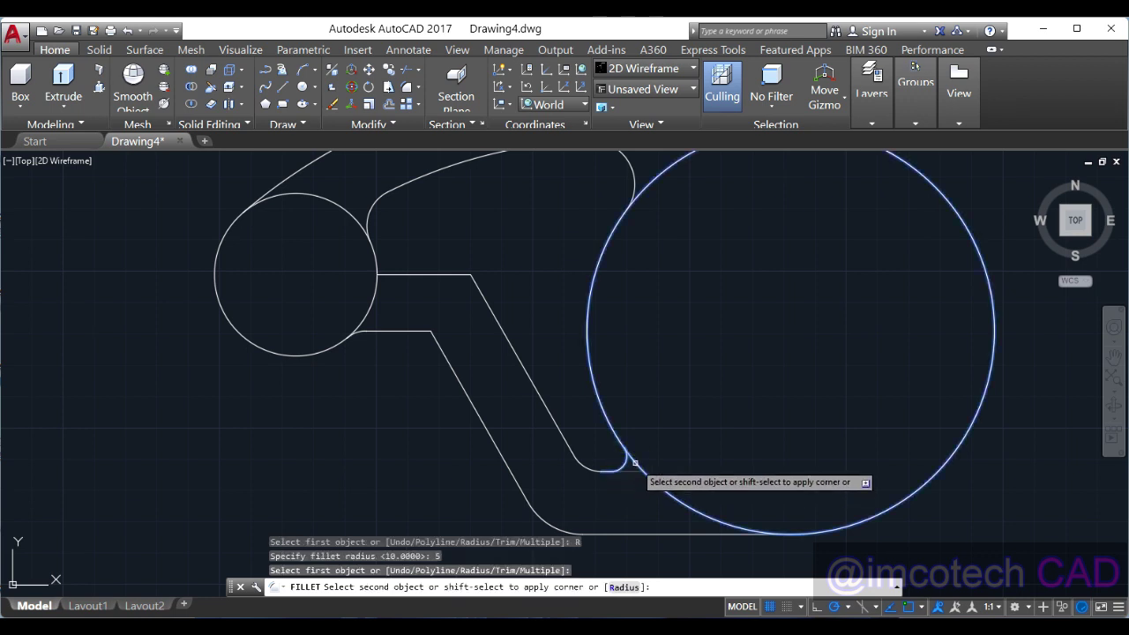
{"action": "left_click", "coordinate": [634, 464]}
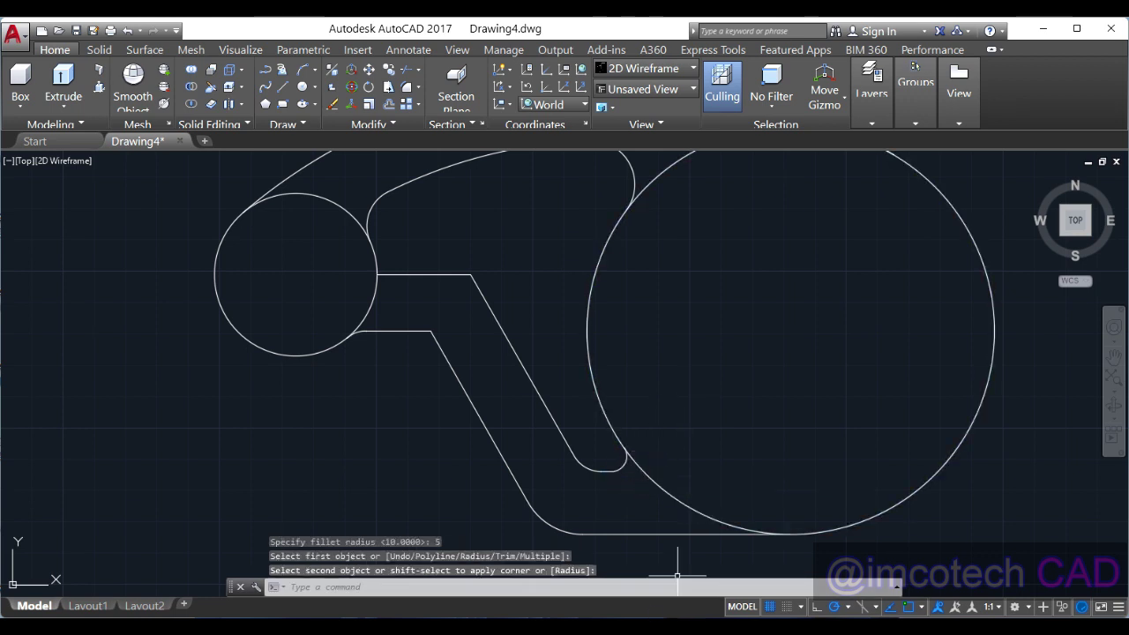
- Consult the reference image AT15.PNG, then fillet the upper horizontal line and the inner slanted line with radius 14
{"action": "left_click", "coordinate": [654, 627]}
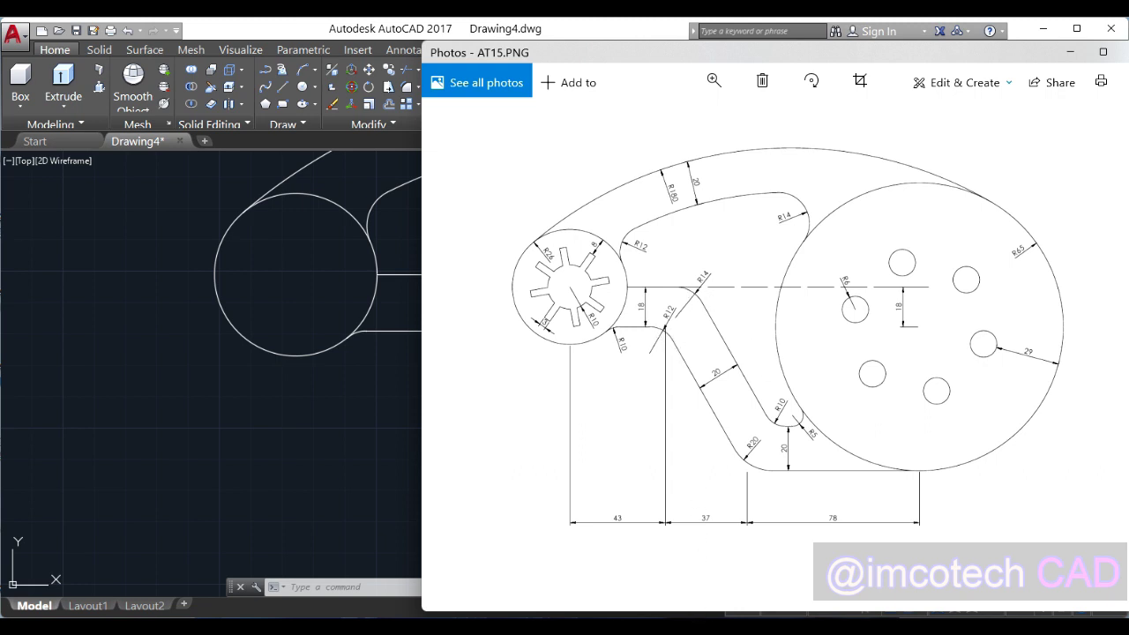
{"action": "key", "text": "super+Down"}
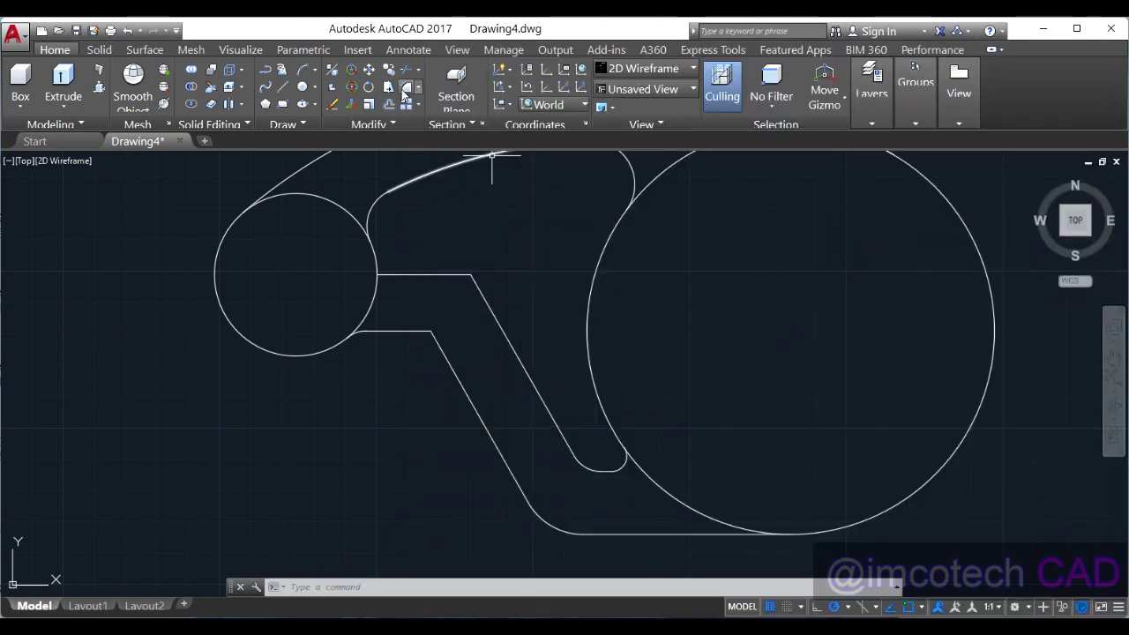
{"action": "left_click", "coordinate": [405, 88]}
{"action": "left_click", "coordinate": [527, 586]}
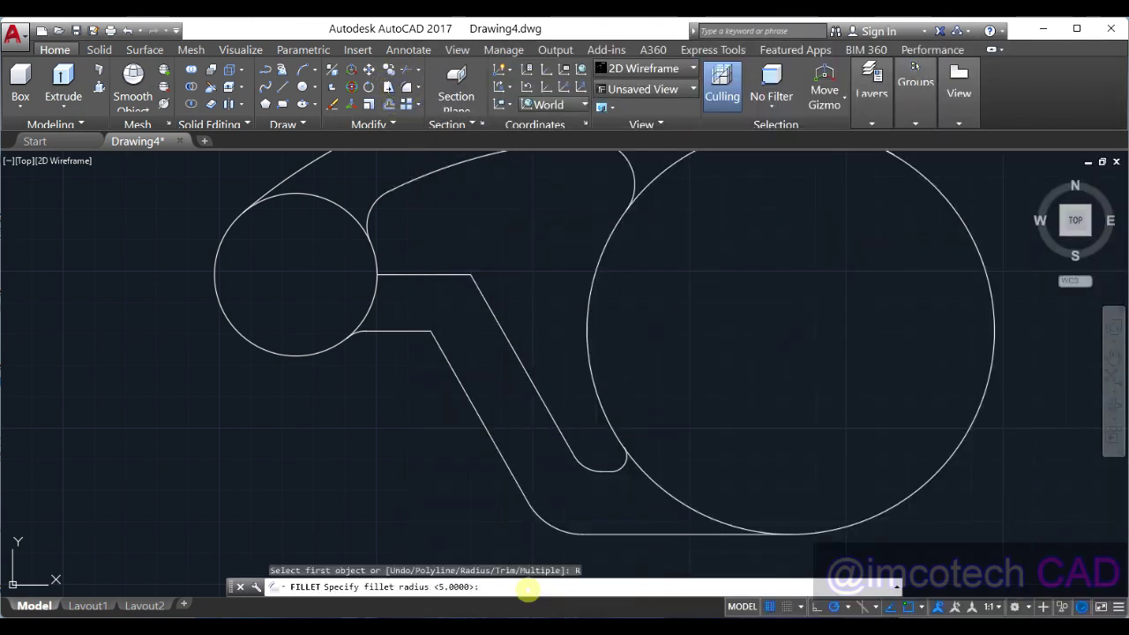
{"action": "type", "text": "14"}
{"action": "key", "text": "Return"}
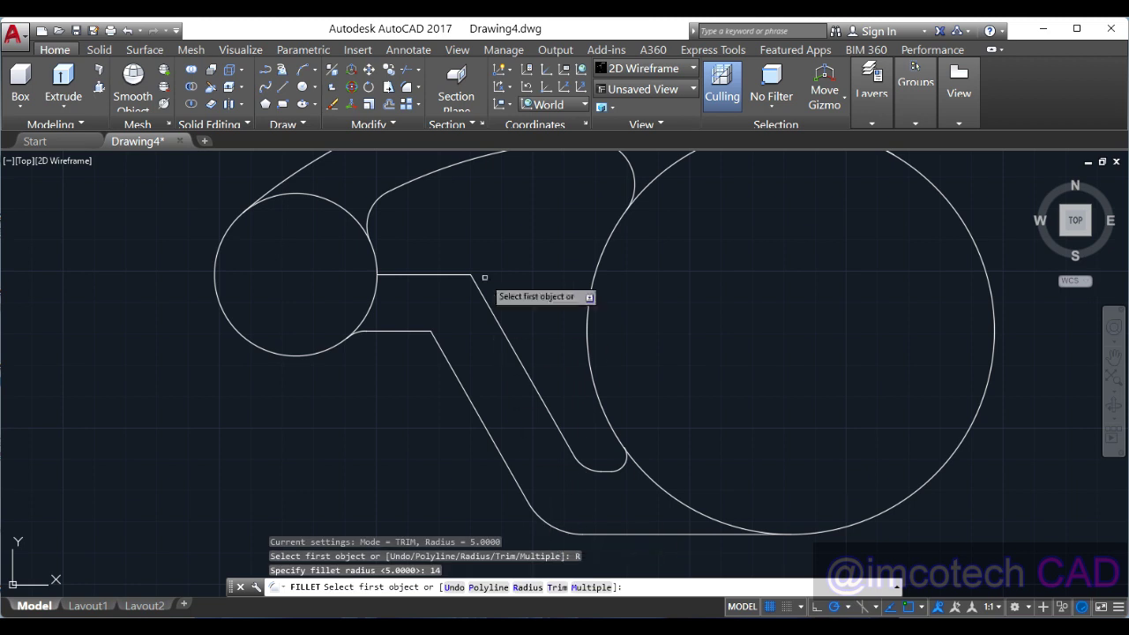
{"action": "left_click", "coordinate": [452, 274]}
{"action": "left_click", "coordinate": [483, 298]}
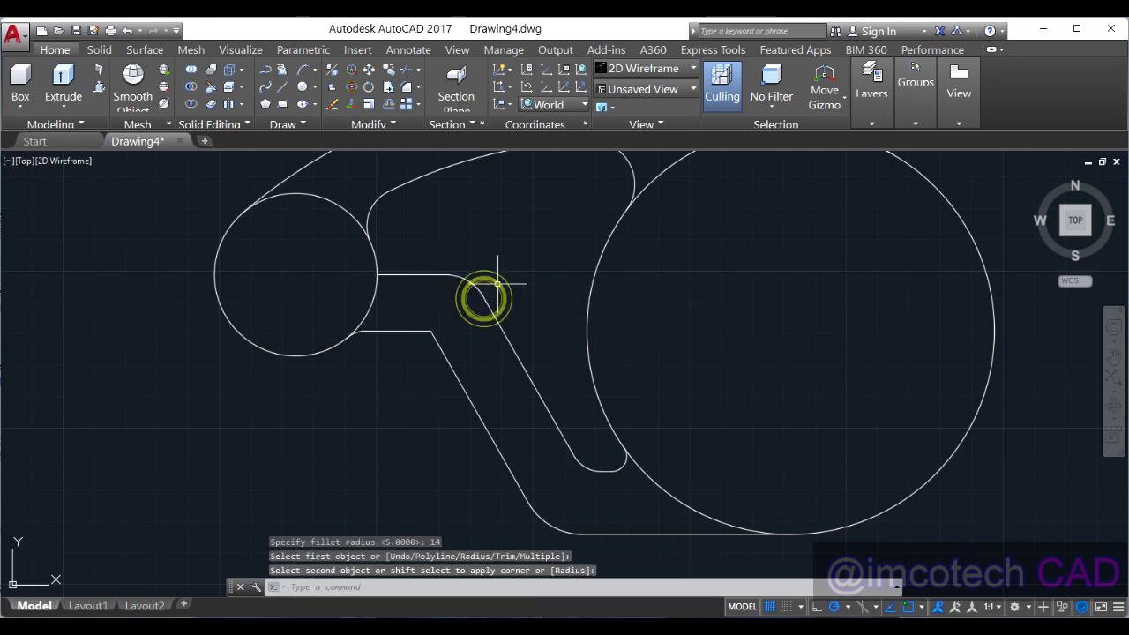
- Fillet the corner between the arm's lower horizontal line near the small circle and the outer slanted line with radius 12
{"action": "key", "text": "Return"}
{"action": "left_click", "coordinate": [528, 587]}
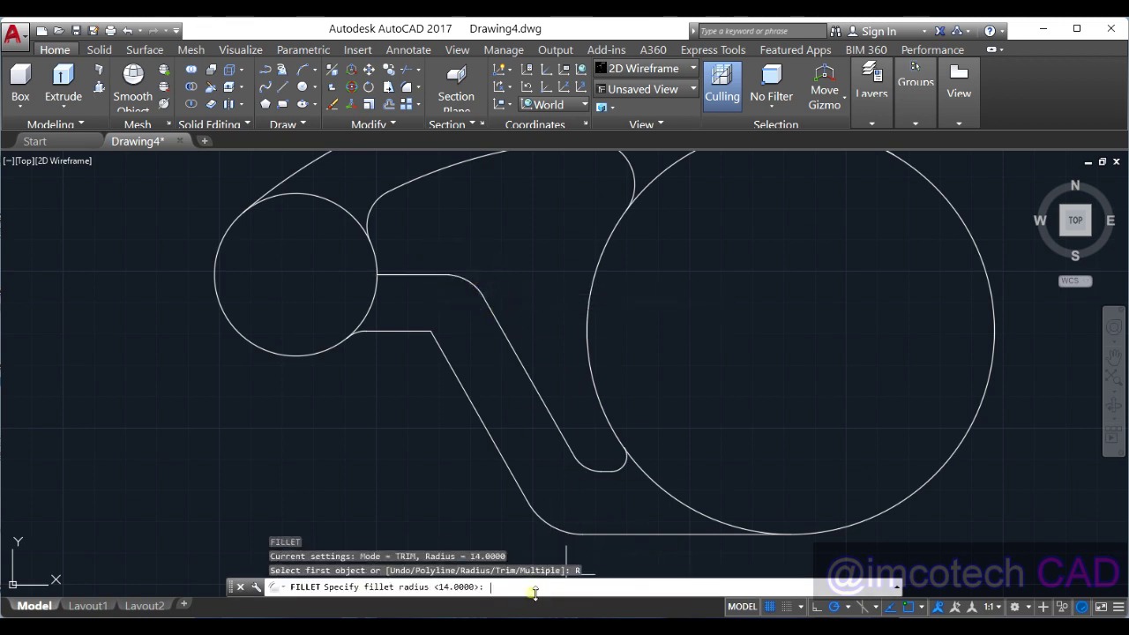
{"action": "key", "text": "alt+Tab"}
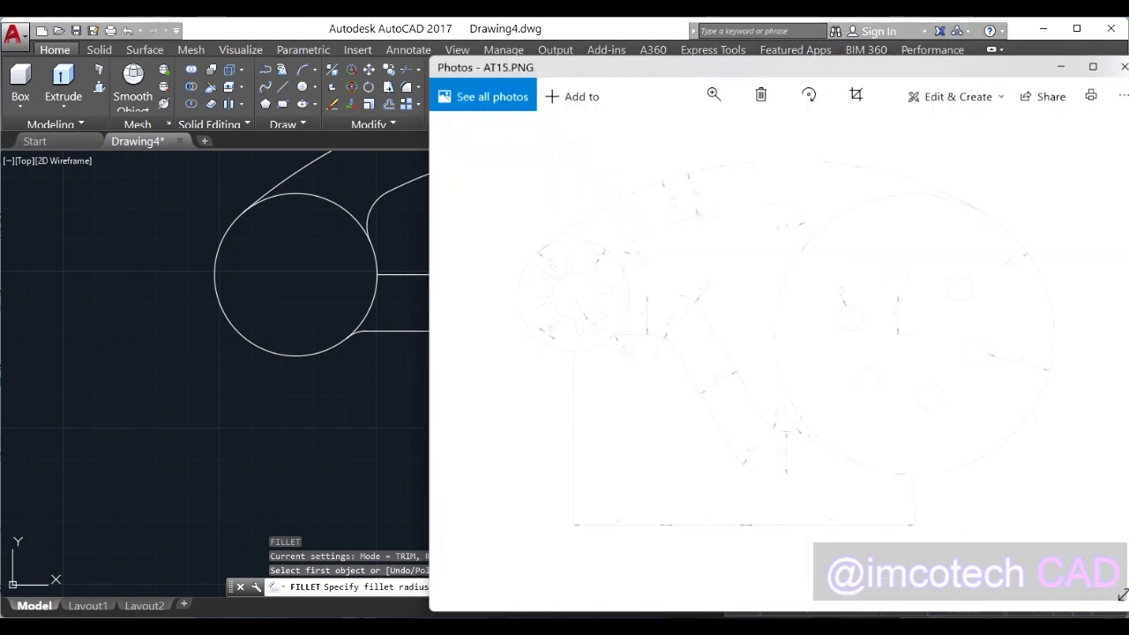
{"action": "key", "text": "alt+Tab"}
{"action": "type", "text": "12"}
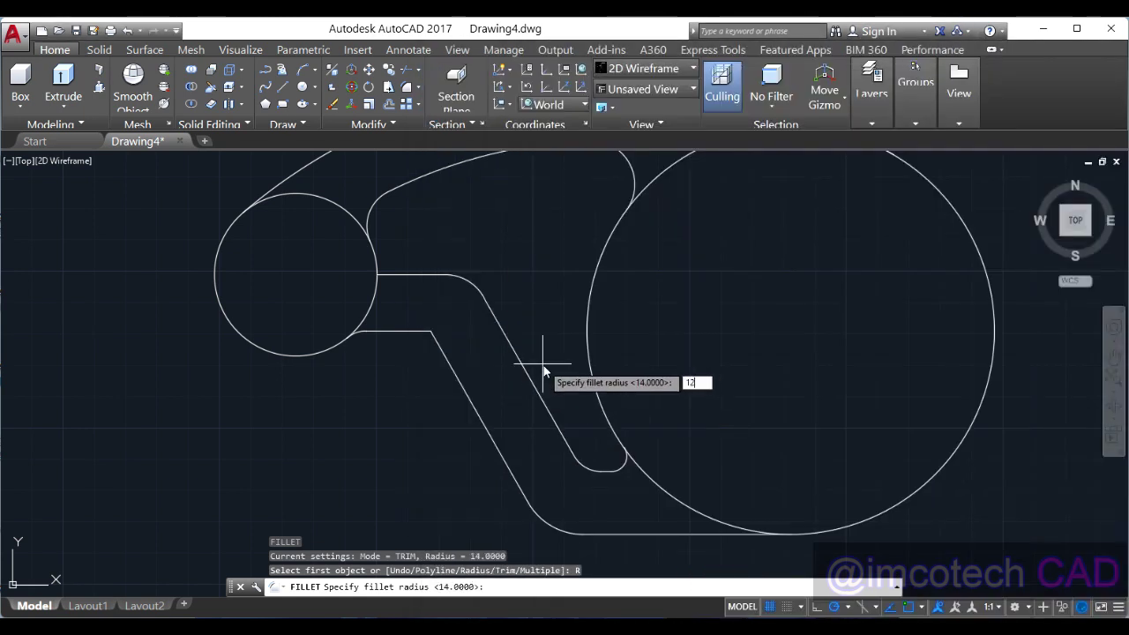
{"action": "key", "text": "Return"}
{"action": "left_click", "coordinate": [424, 331]}
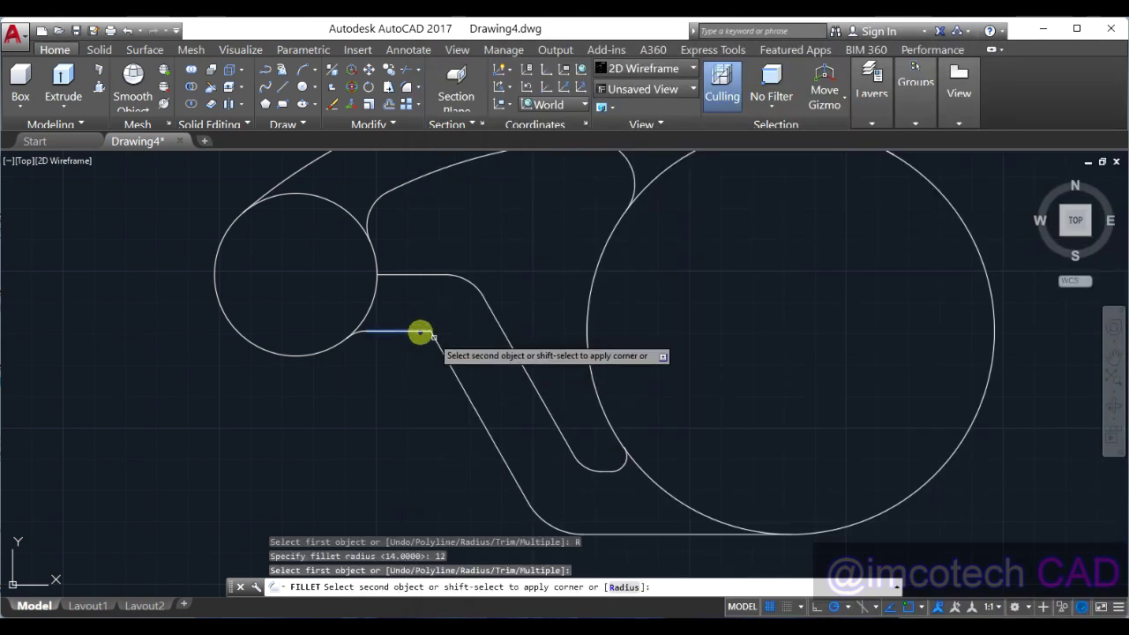
{"action": "left_click", "coordinate": [438, 345]}
- After checking the reference image, draw a circle of radius 10 concentric with the small end circle
{"action": "scroll", "coordinate": [503, 296], "scroll_direction": "down", "scroll_amount": 2}
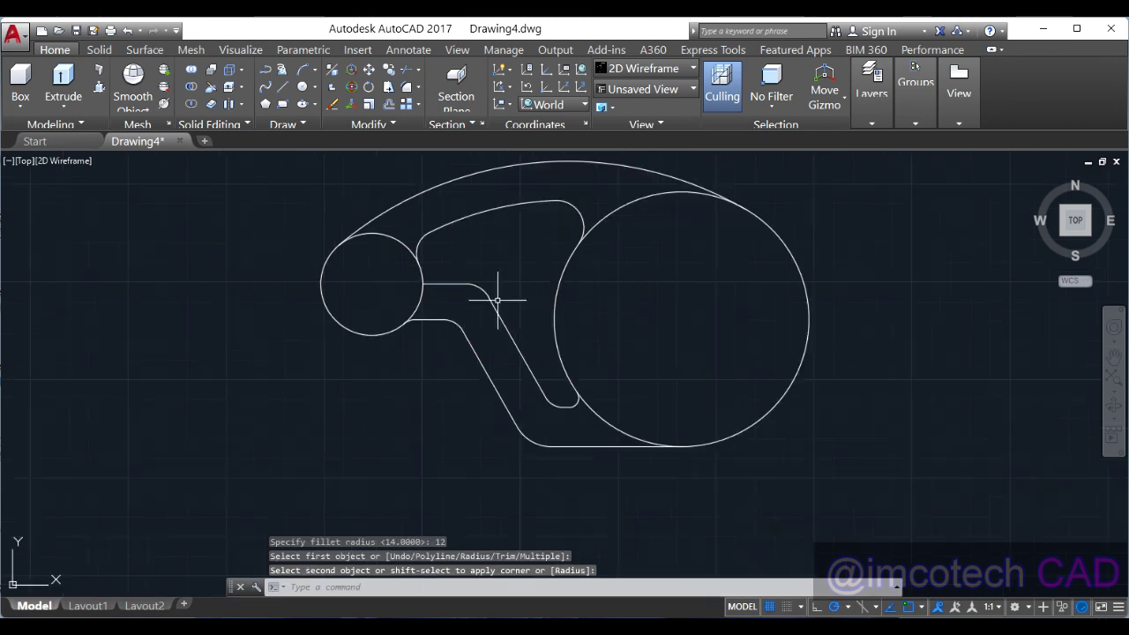
{"action": "mouse_move", "coordinate": [501, 313]}
{"action": "middle_mouse_down"}
{"action": "mouse_move", "coordinate": [521, 320]}
{"action": "mouse_move", "coordinate": [509, 340]}
{"action": "middle_mouse_up"}
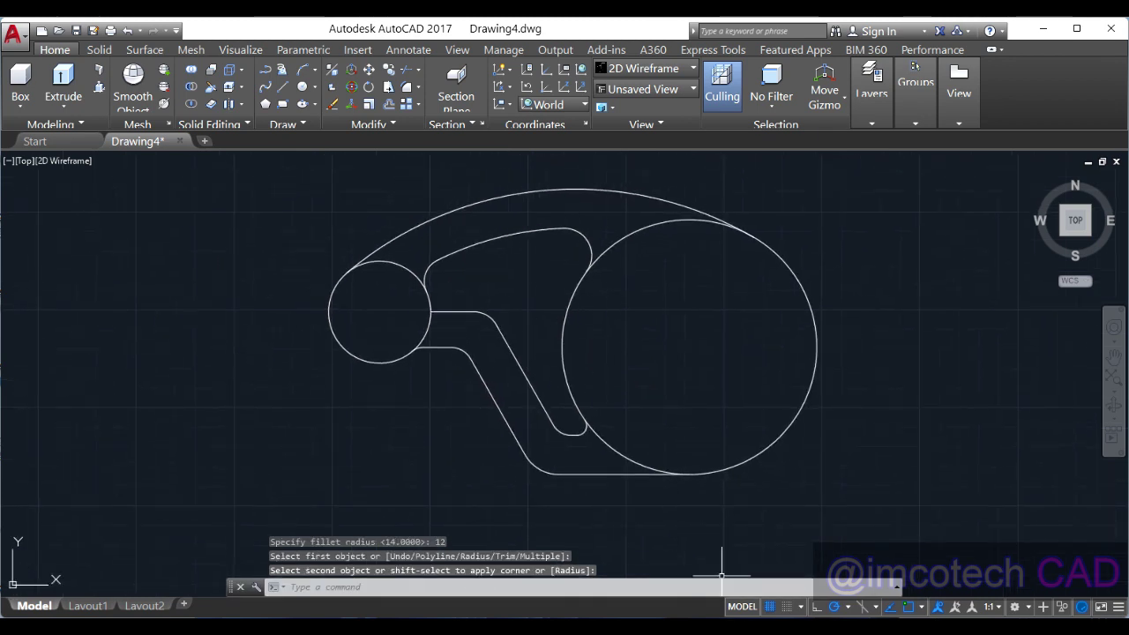
{"action": "key", "text": "alt+Tab"}
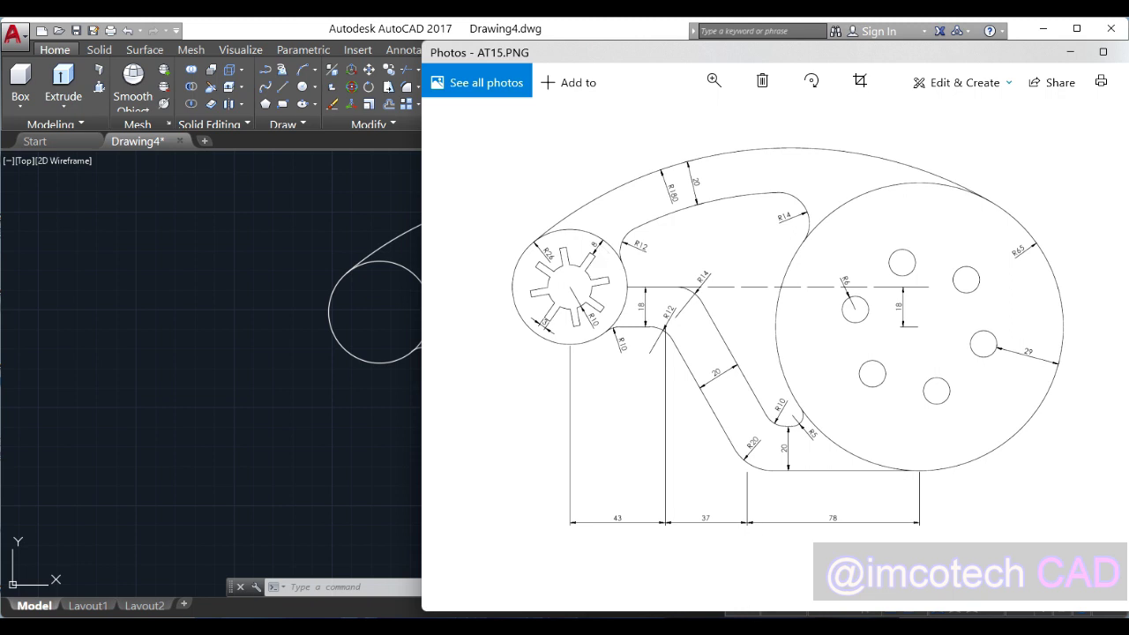
{"action": "key", "text": "alt+Tab"}
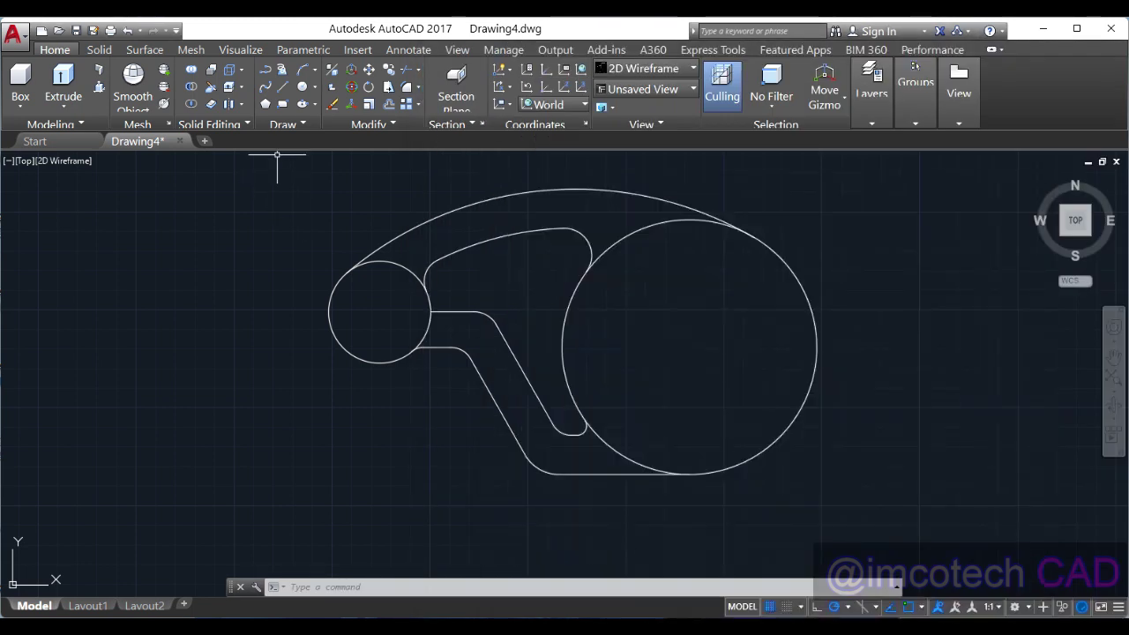
{"action": "left_click", "coordinate": [302, 87]}
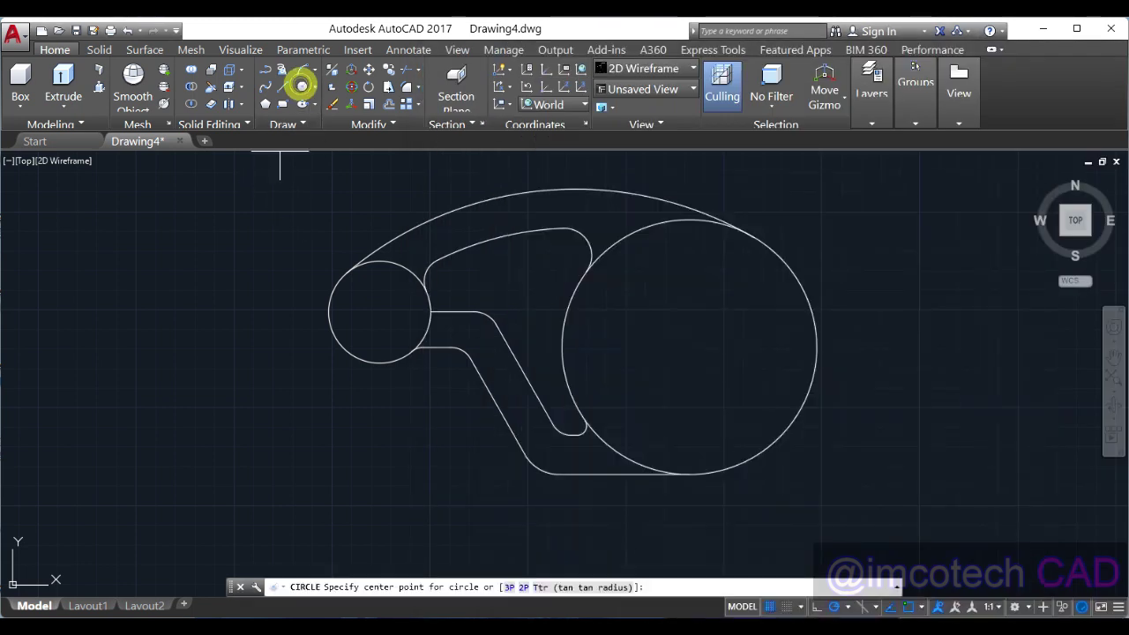
{"action": "left_click", "coordinate": [379, 311]}
{"action": "type", "text": "10"}
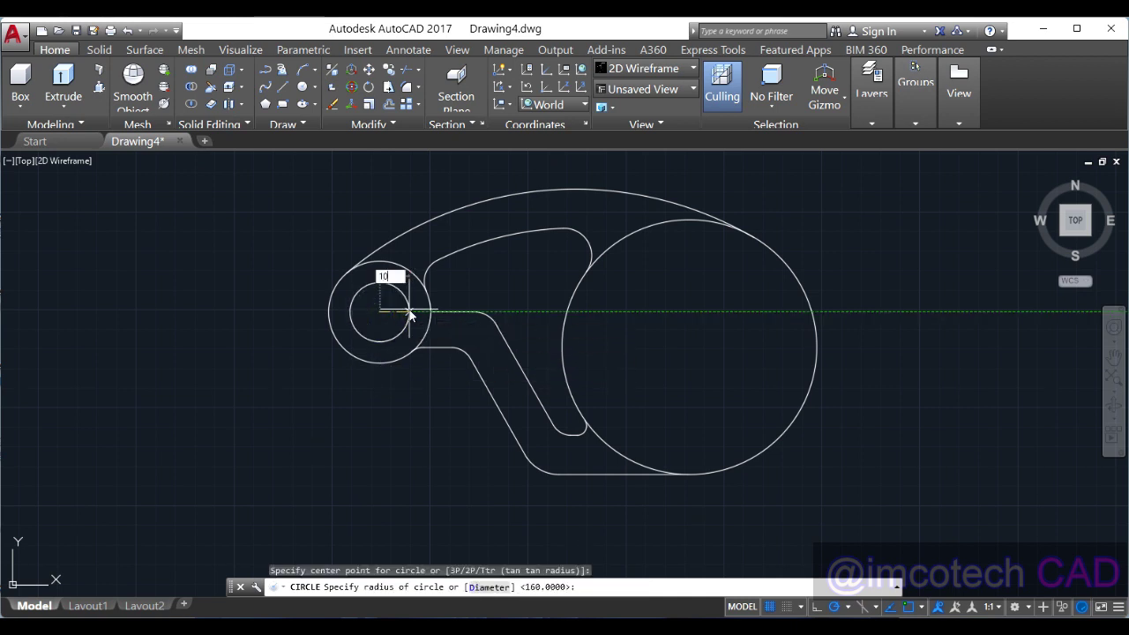
{"action": "key", "text": "Return"}
- Draw a second circle of radius 18 concentric with the small end circle
{"action": "key", "text": "Return"}
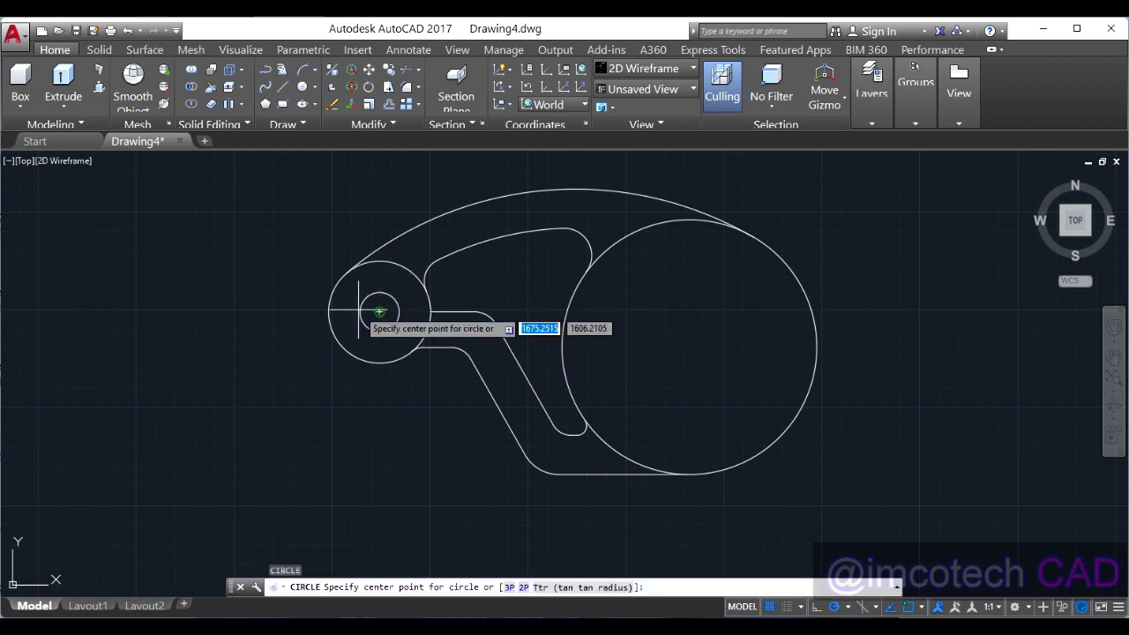
{"action": "left_click", "coordinate": [379, 312]}
{"action": "type", "text": "18"}
{"action": "key", "text": "Return"}
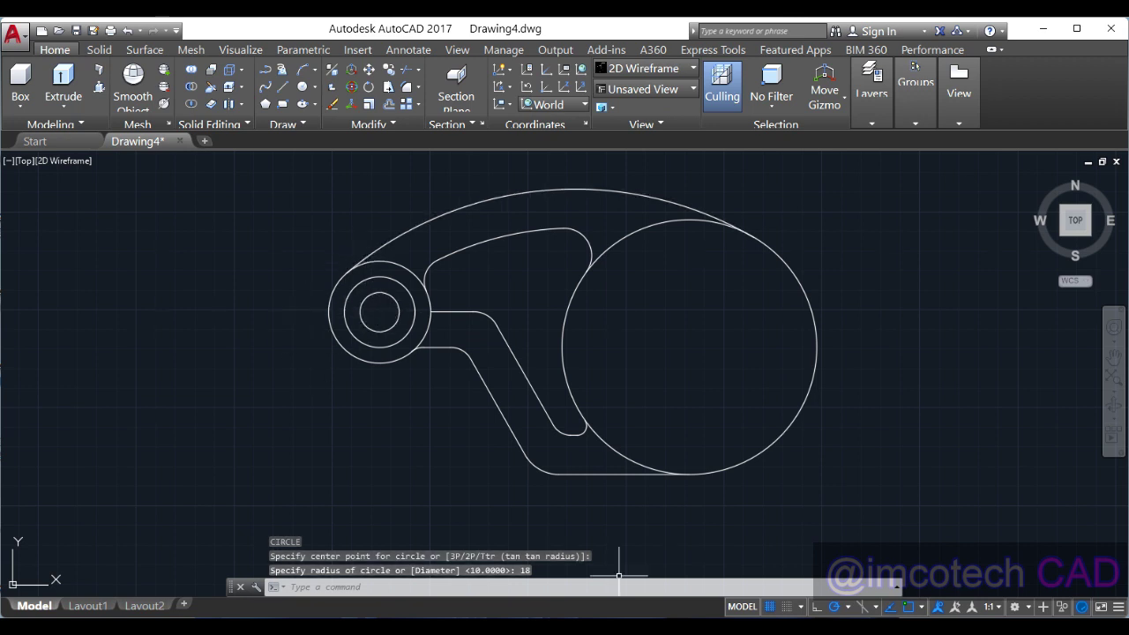
- Consult the reference image, then draw a circle of radius 36 at the center of the large circle
{"action": "key", "text": "alt+Tab"}
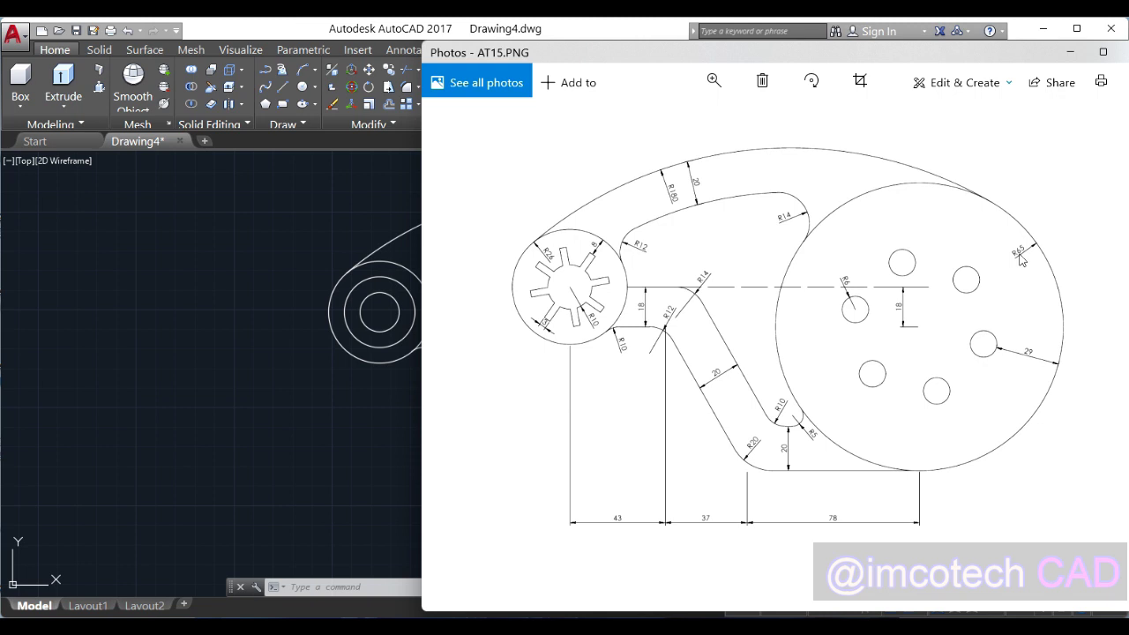
{"action": "left_click", "coordinate": [1070, 53]}
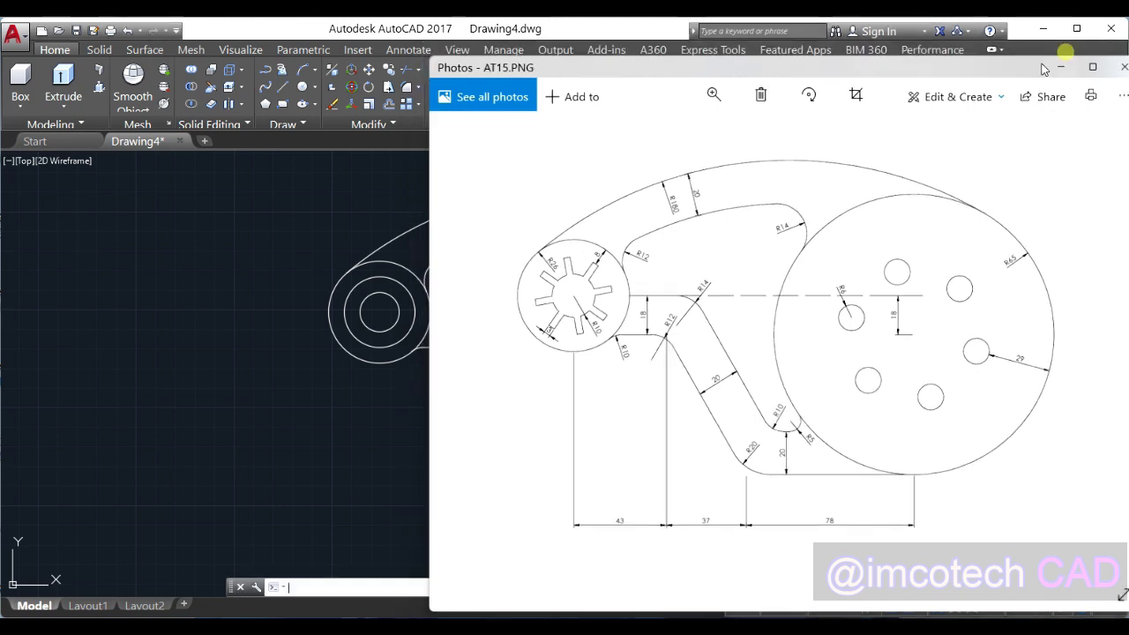
{"action": "left_click", "coordinate": [301, 87]}
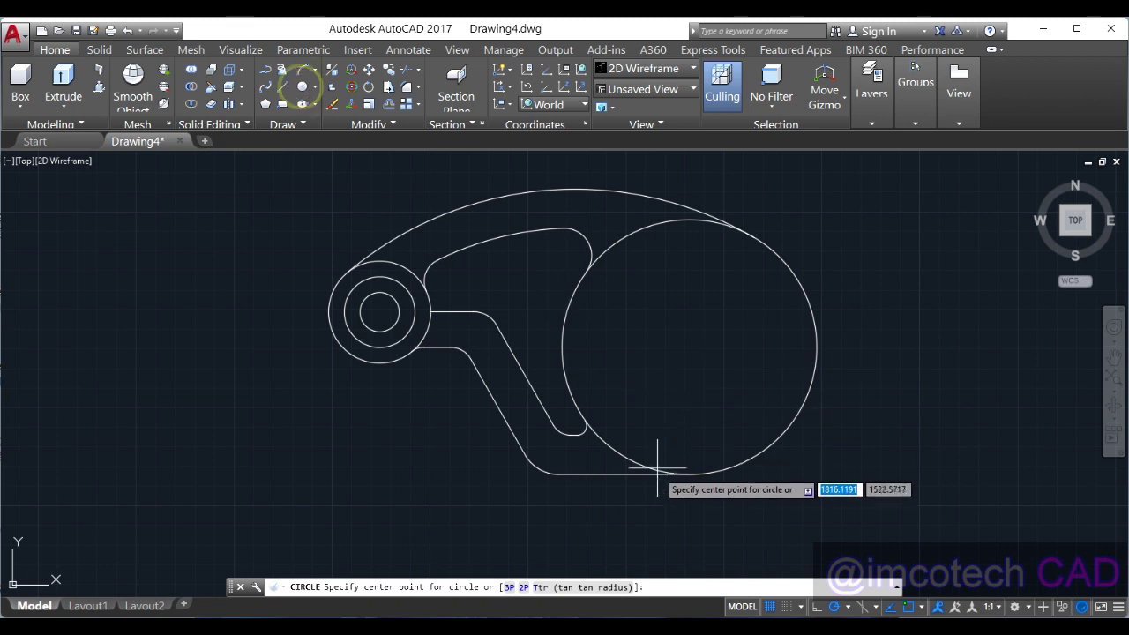
{"action": "left_click", "coordinate": [688, 347]}
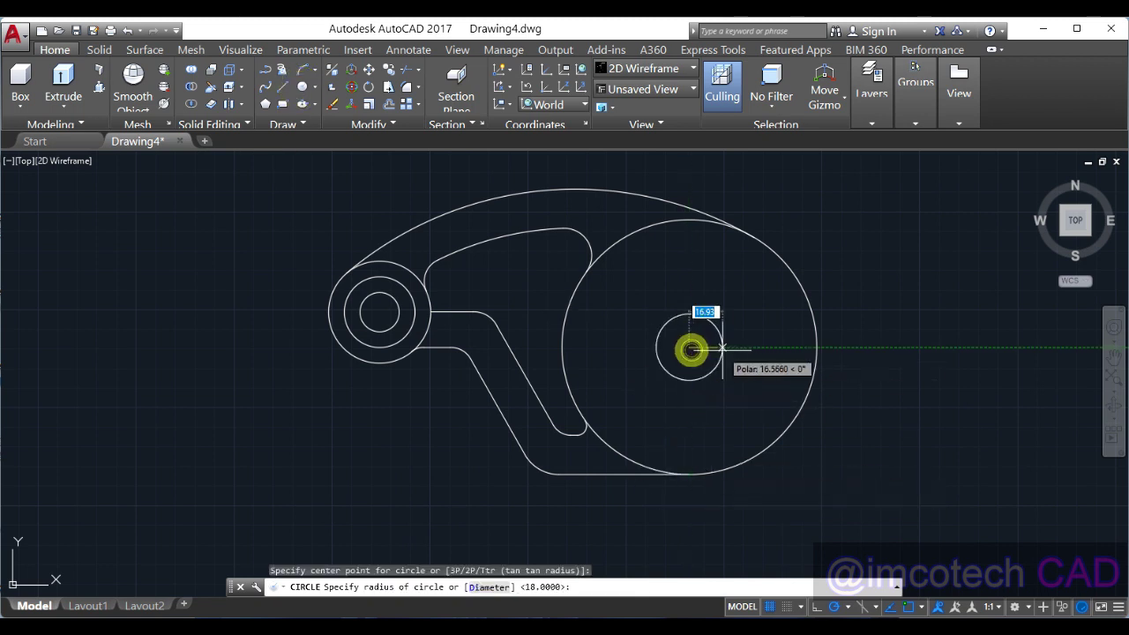
{"action": "type", "text": "36"}
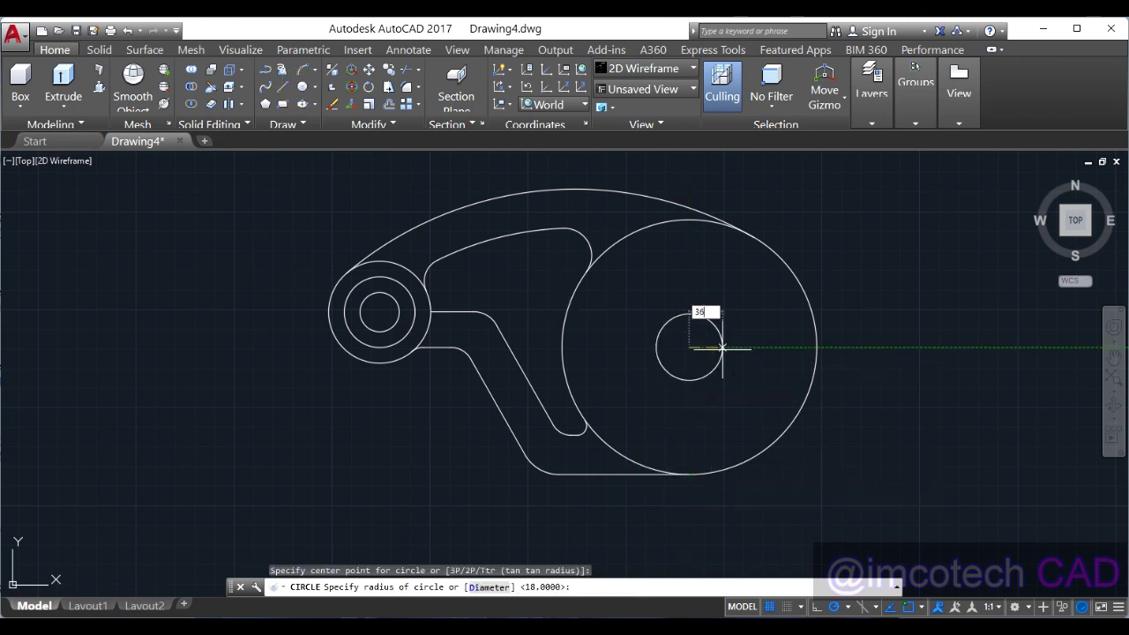
{"action": "key", "text": "Return"}
- Draw a horizontal and a vertical construction line through the large circle's center, checking the hole layout in the reference image
{"action": "key", "text": "alt+Tab"}
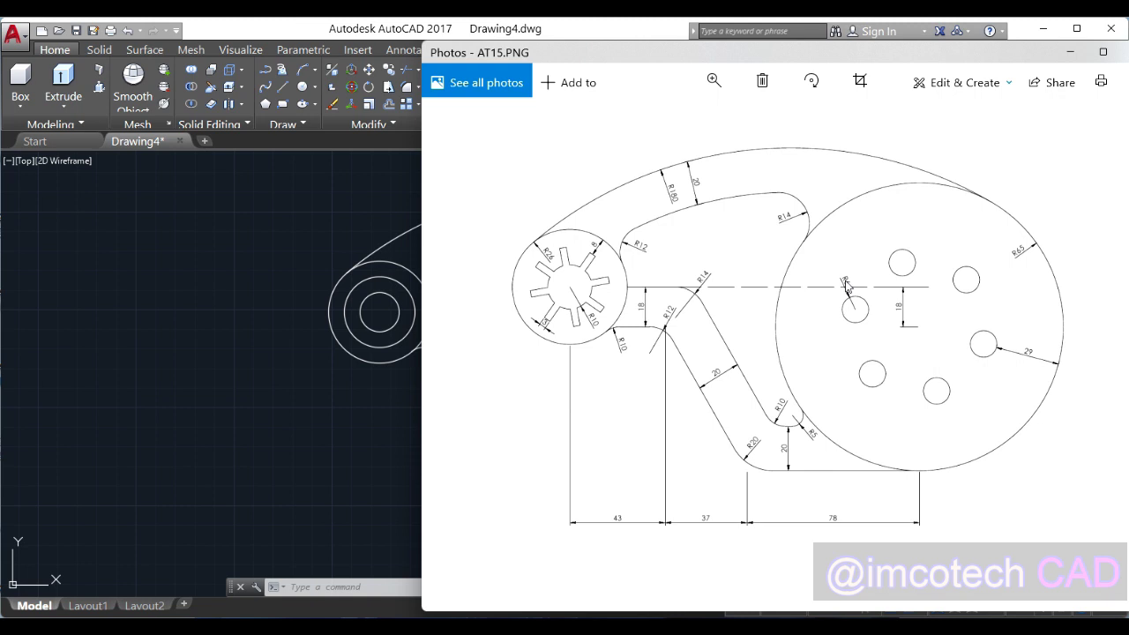
{"action": "key", "text": "alt+Tab"}
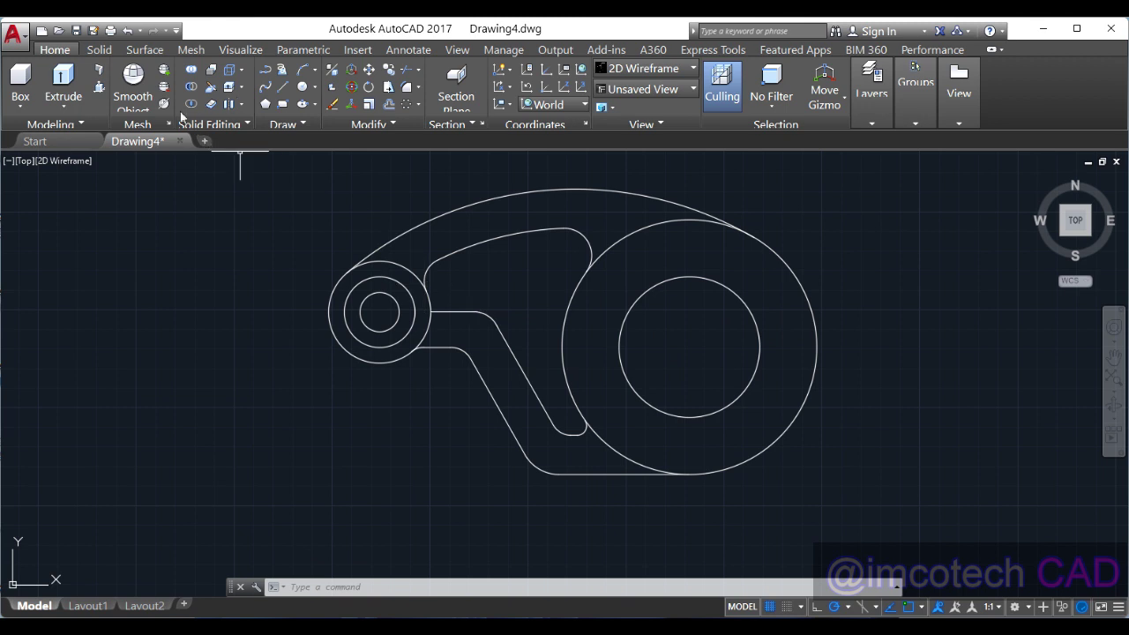
{"action": "left_click", "coordinate": [286, 124]}
{"action": "left_click", "coordinate": [286, 141]}
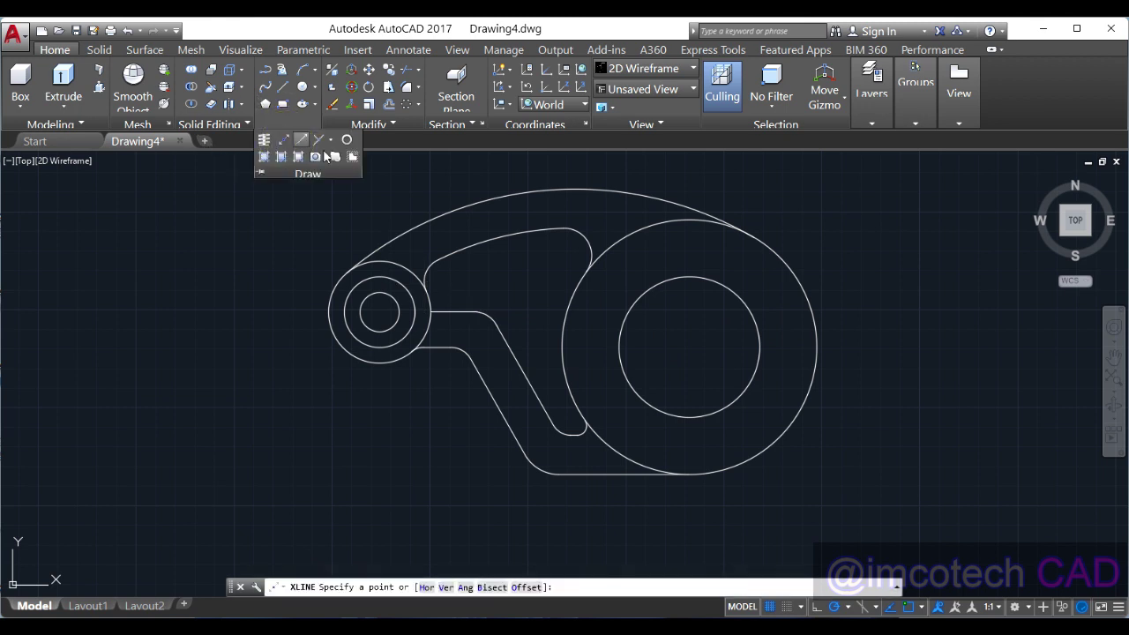
{"action": "left_click", "coordinate": [687, 346]}
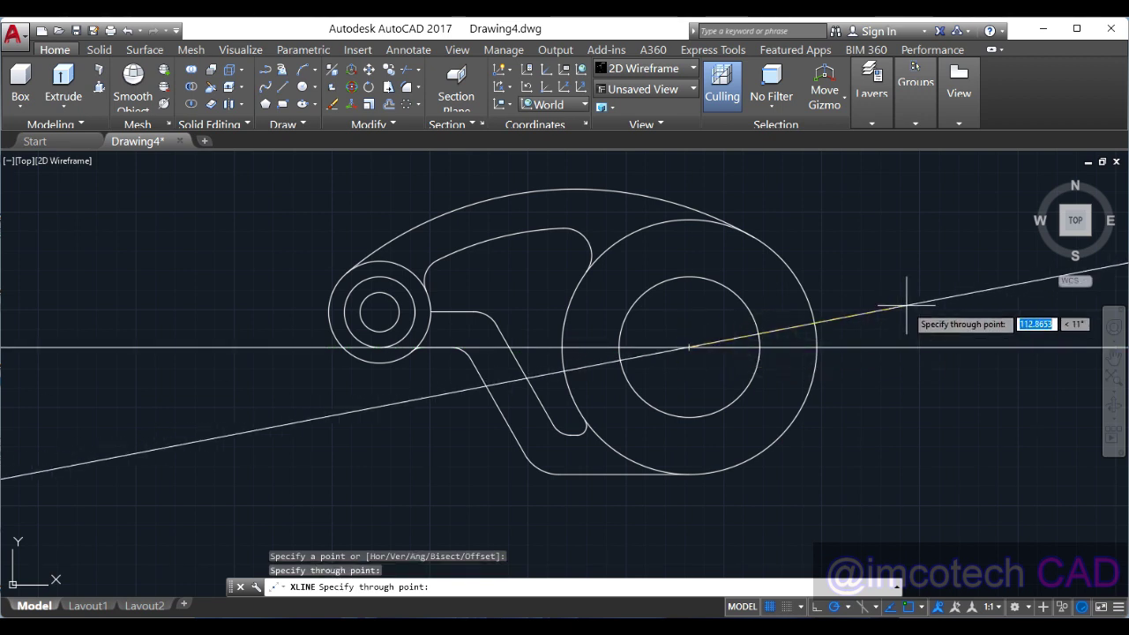
{"action": "left_click", "coordinate": [688, 244]}
{"action": "key", "text": "Return"}
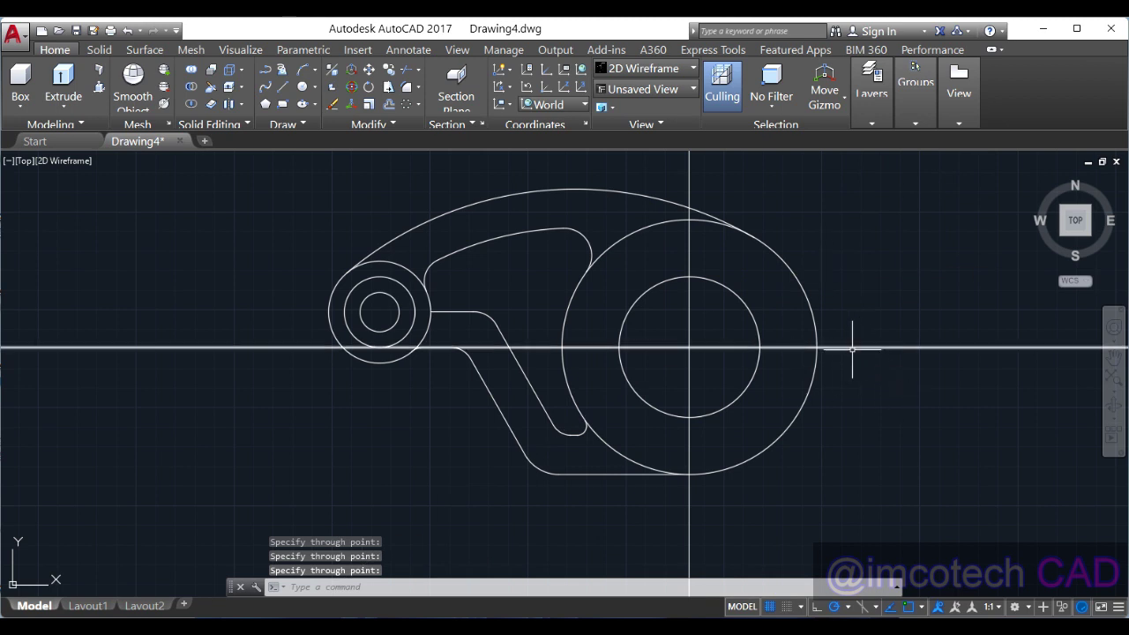
{"action": "left_click", "coordinate": [723, 621]}
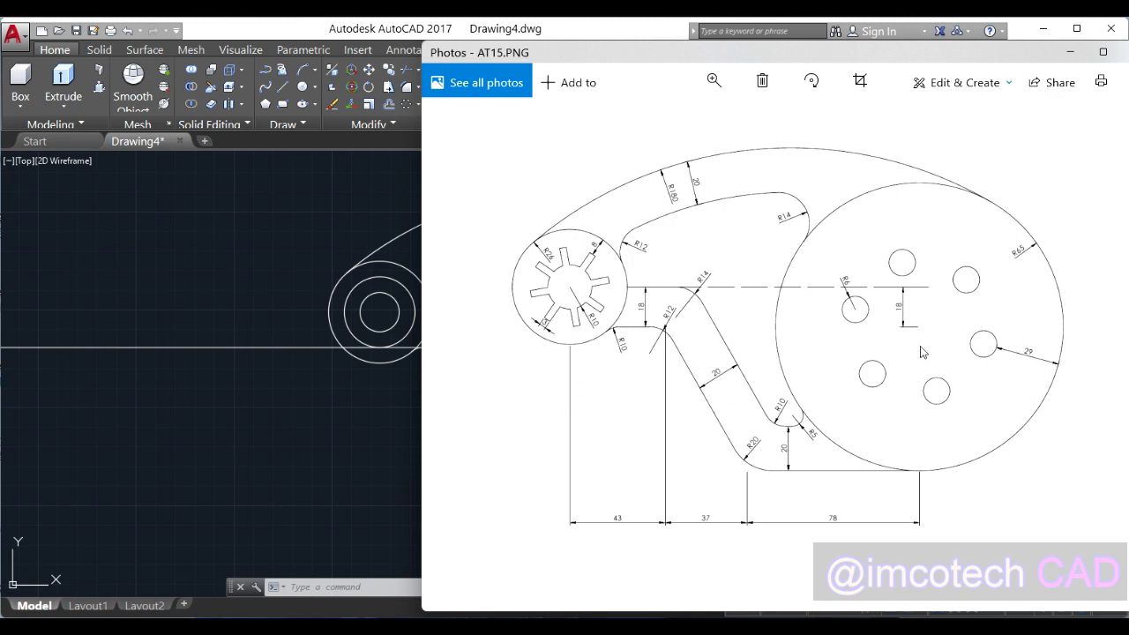
- Offset the radius 36 circle inward by 6, then offset the resulting circle inward by 6 again
{"action": "left_click", "coordinate": [399, 38]}
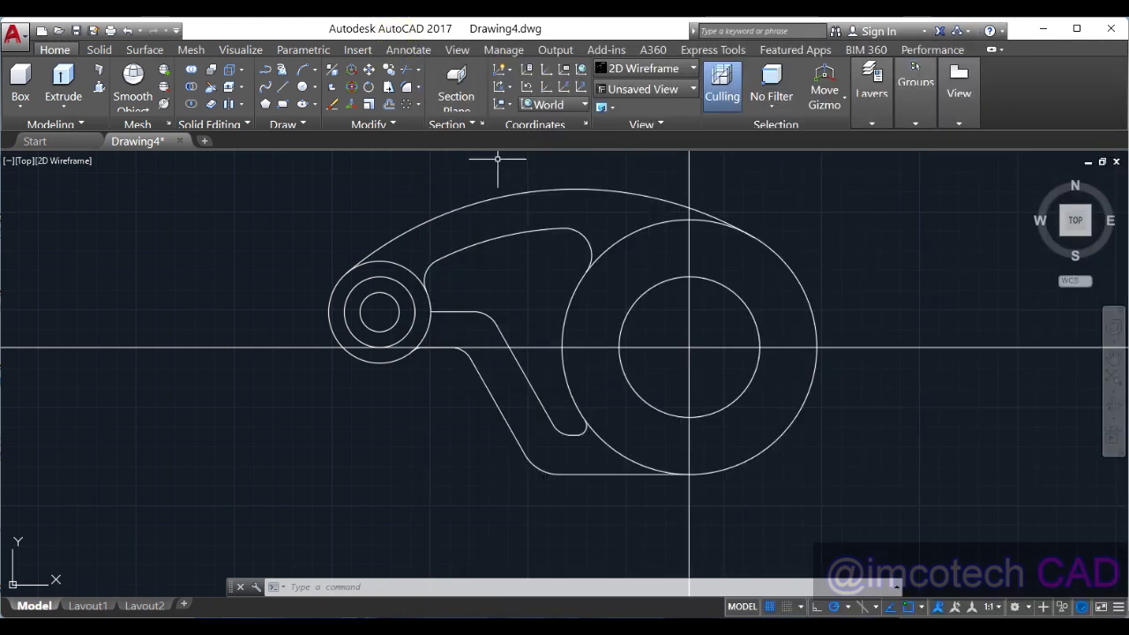
{"action": "left_click", "coordinate": [388, 105]}
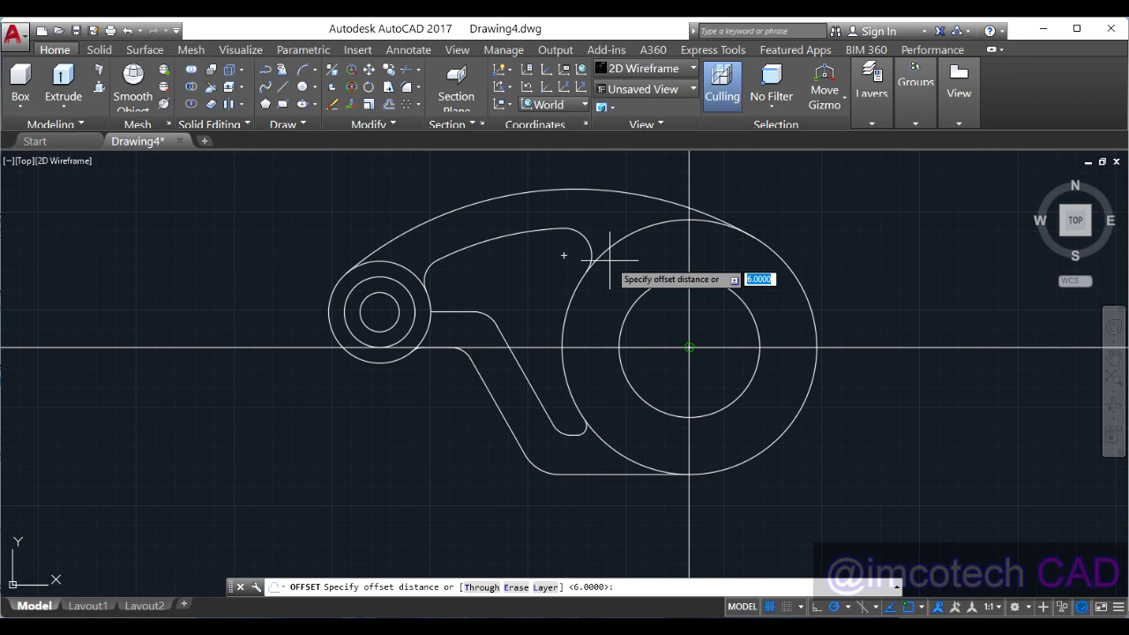
{"action": "type", "text": "6"}
{"action": "key", "text": "Return"}
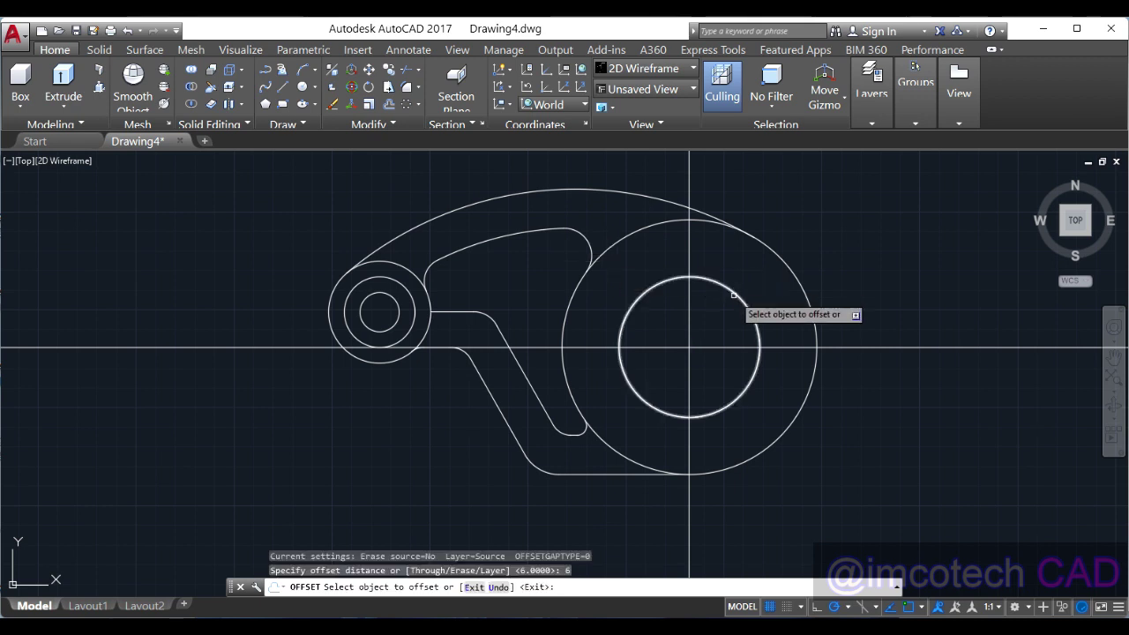
{"action": "left_click", "coordinate": [733, 295]}
{"action": "left_click", "coordinate": [715, 320]}
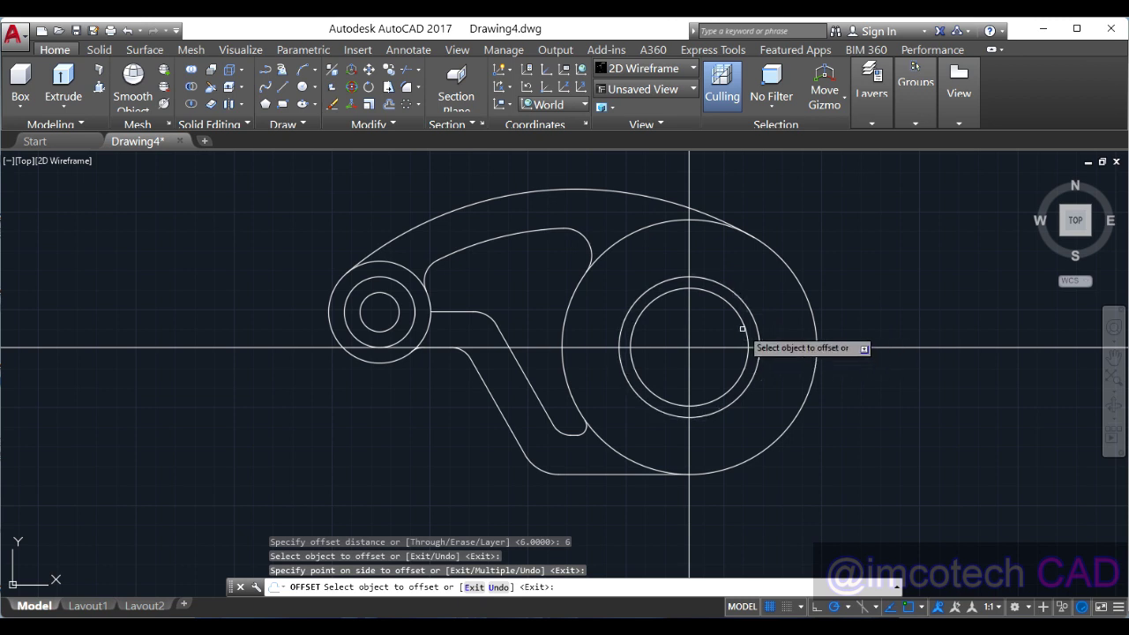
{"action": "left_click", "coordinate": [742, 326]}
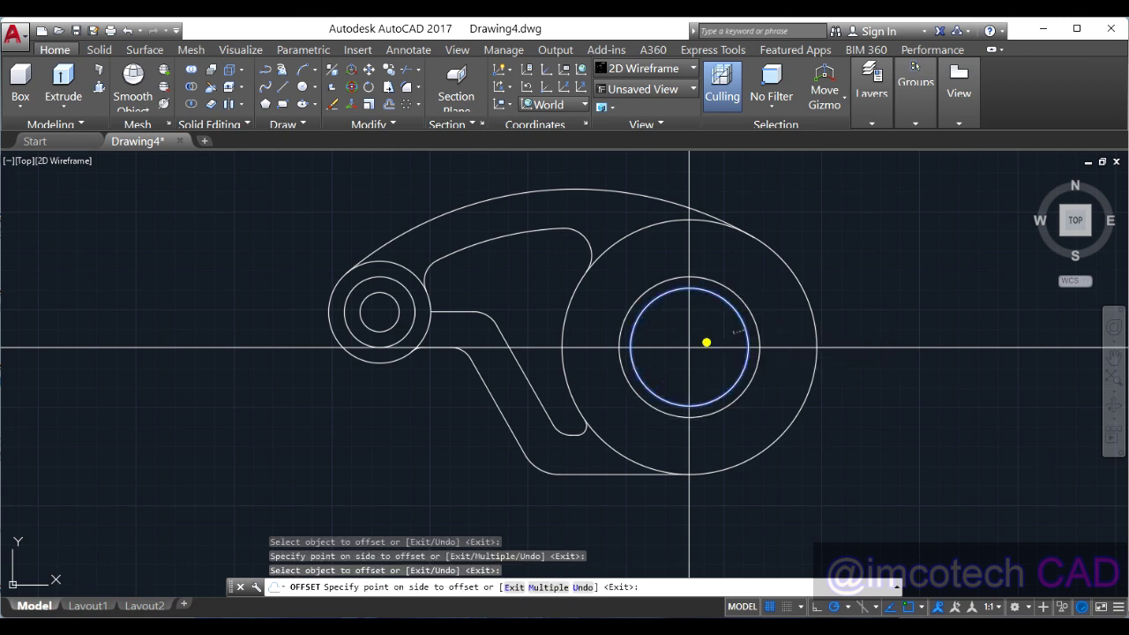
{"action": "left_click", "coordinate": [708, 343]}
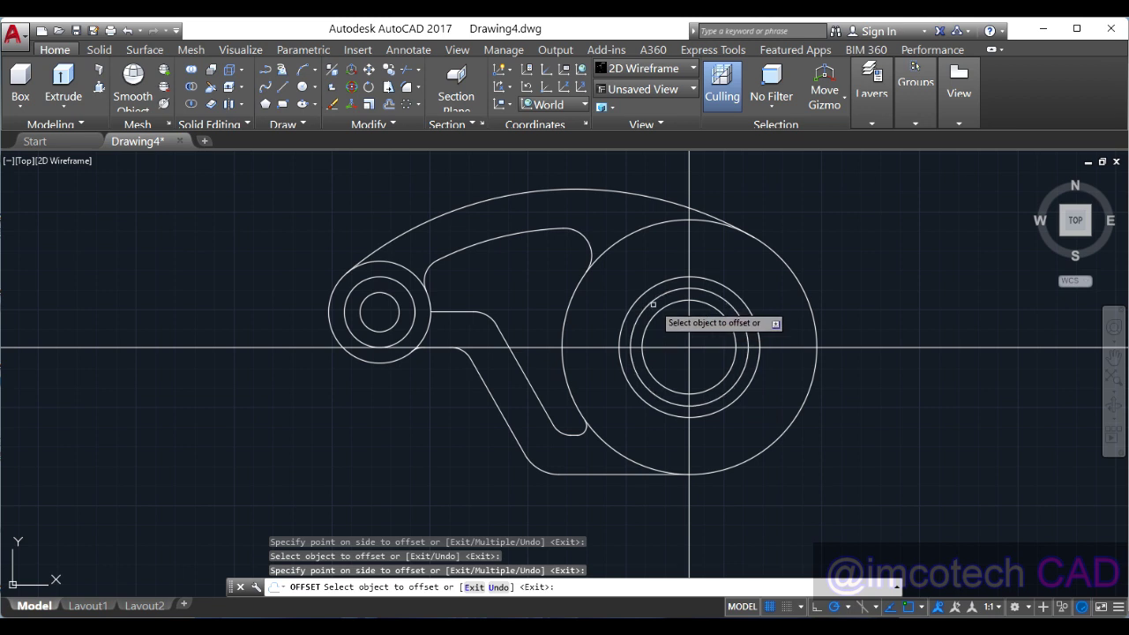
- Offset the horizontal construction line through the large circle's center downward by 6
{"action": "left_click", "coordinate": [768, 348]}
{"action": "left_click", "coordinate": [773, 385]}
{"action": "right_click", "coordinate": [779, 311]}
{"action": "left_click", "coordinate": [798, 318]}
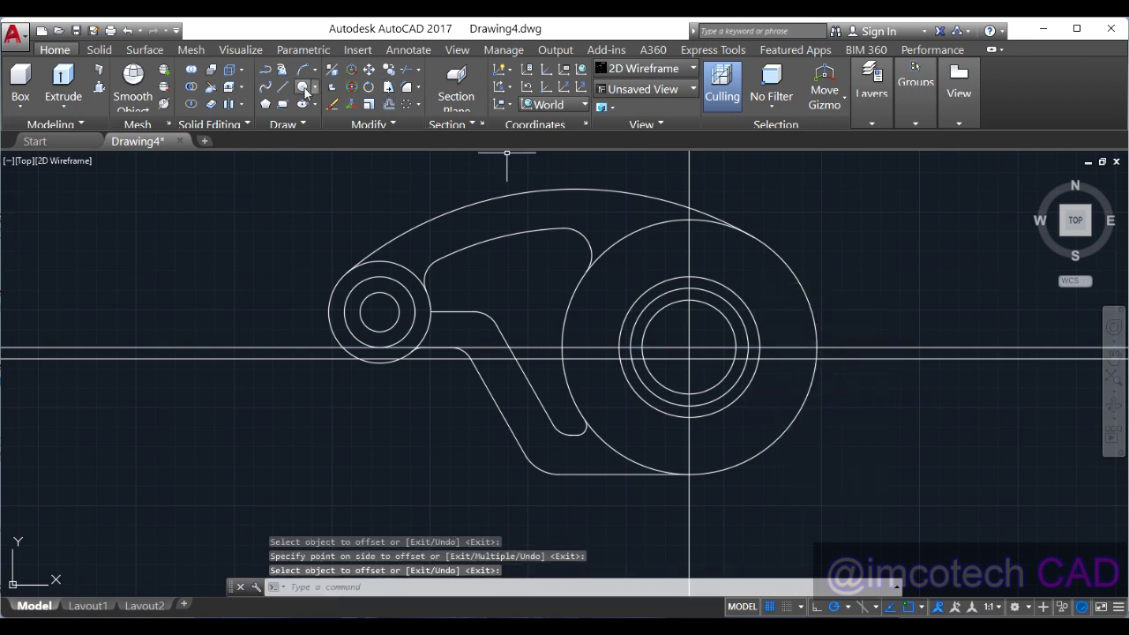
- Draw a circle of radius 6 centered where the lower horizontal line crosses the middle guide circle on its right side
{"action": "left_click", "coordinate": [301, 86]}
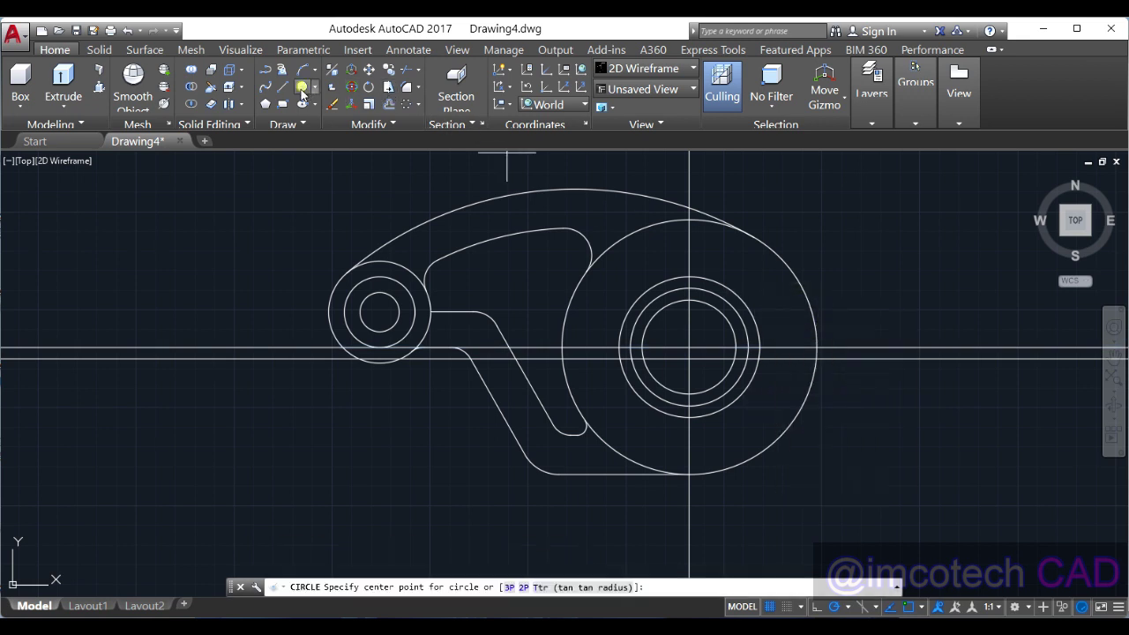
{"action": "left_click", "coordinate": [749, 358]}
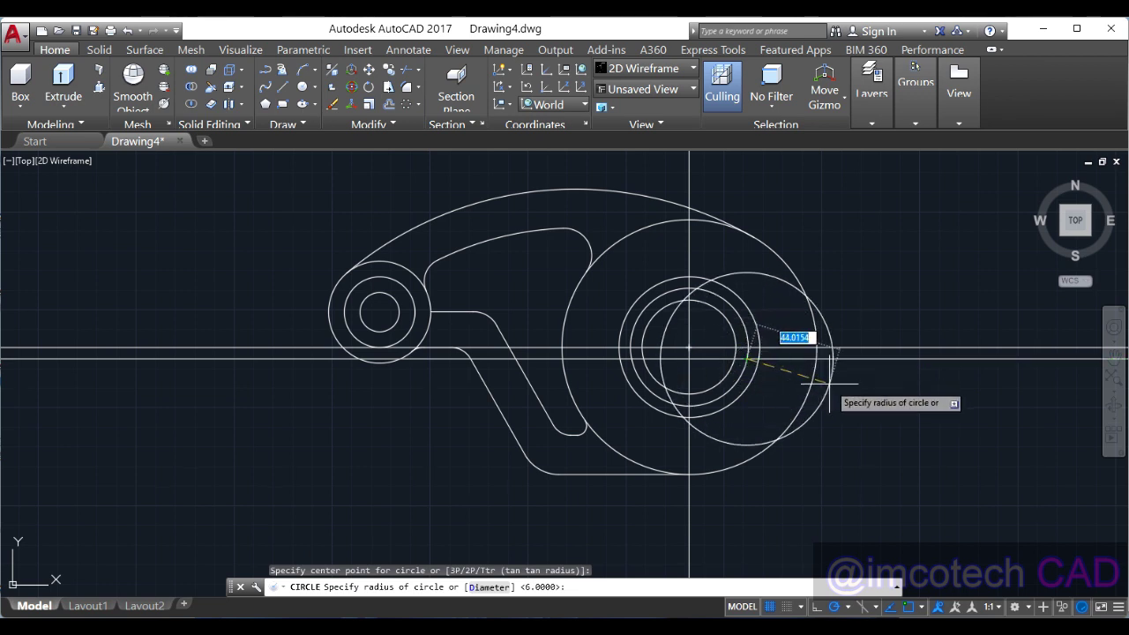
{"action": "type", "text": "6"}
{"action": "key", "text": "Return"}
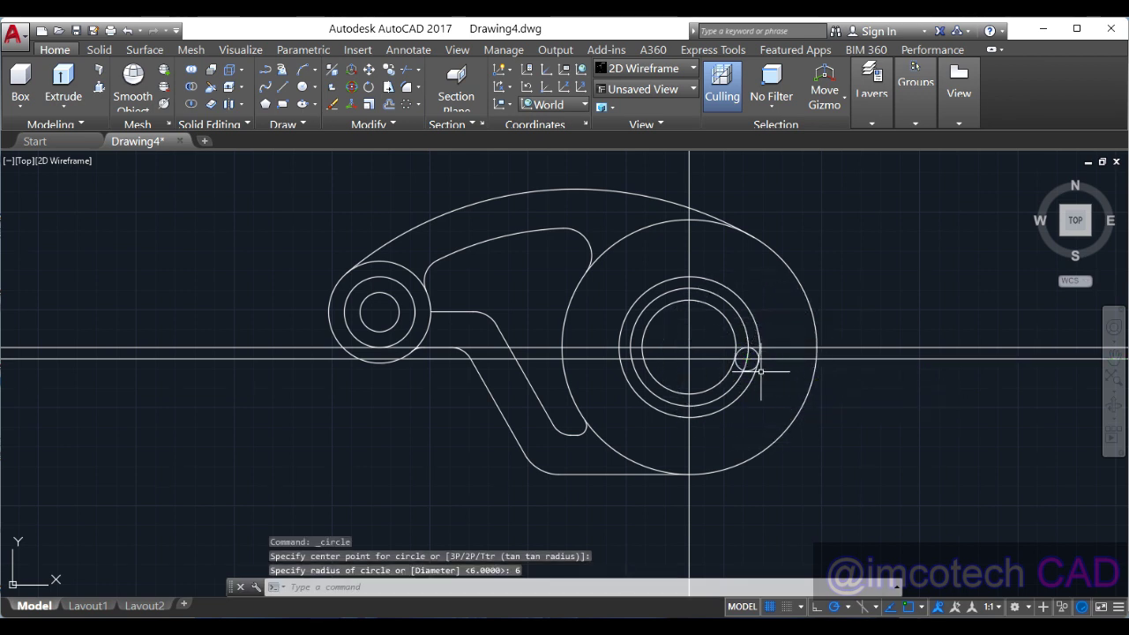
- Create a polar array of the radius 6 circle about the large circle's center with 6 items over 360 degrees, checking the reference image
{"action": "scroll", "coordinate": [754, 369], "scroll_direction": "up", "scroll_amount": 2}
{"action": "scroll", "coordinate": [760, 371], "scroll_direction": "up", "scroll_amount": 2}
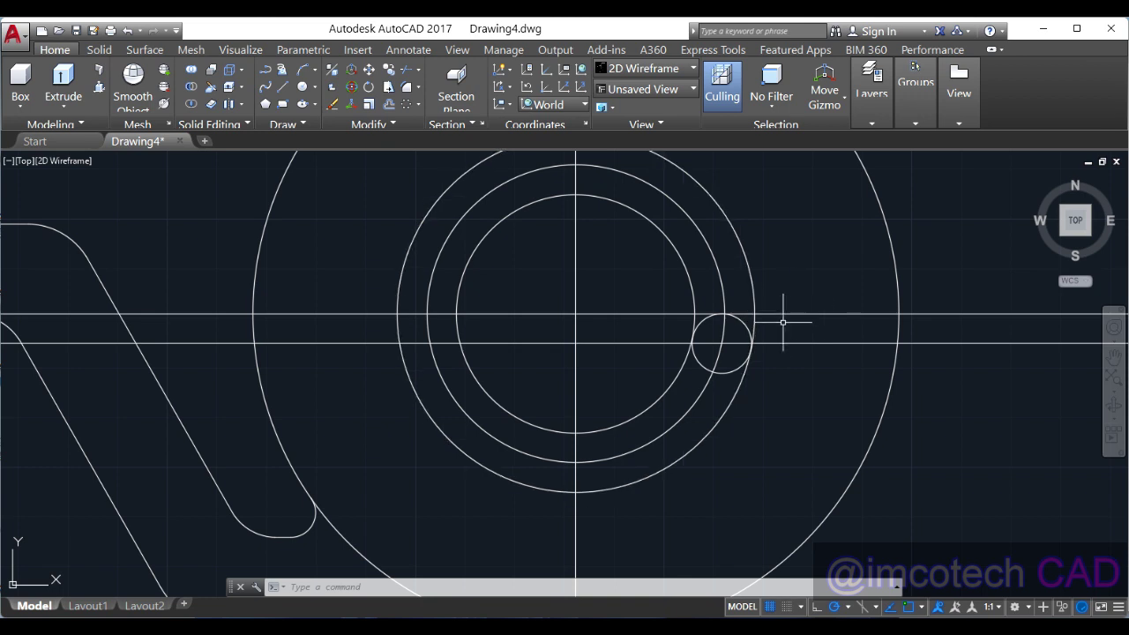
{"action": "scroll", "coordinate": [809, 341], "scroll_direction": "down", "scroll_amount": 3}
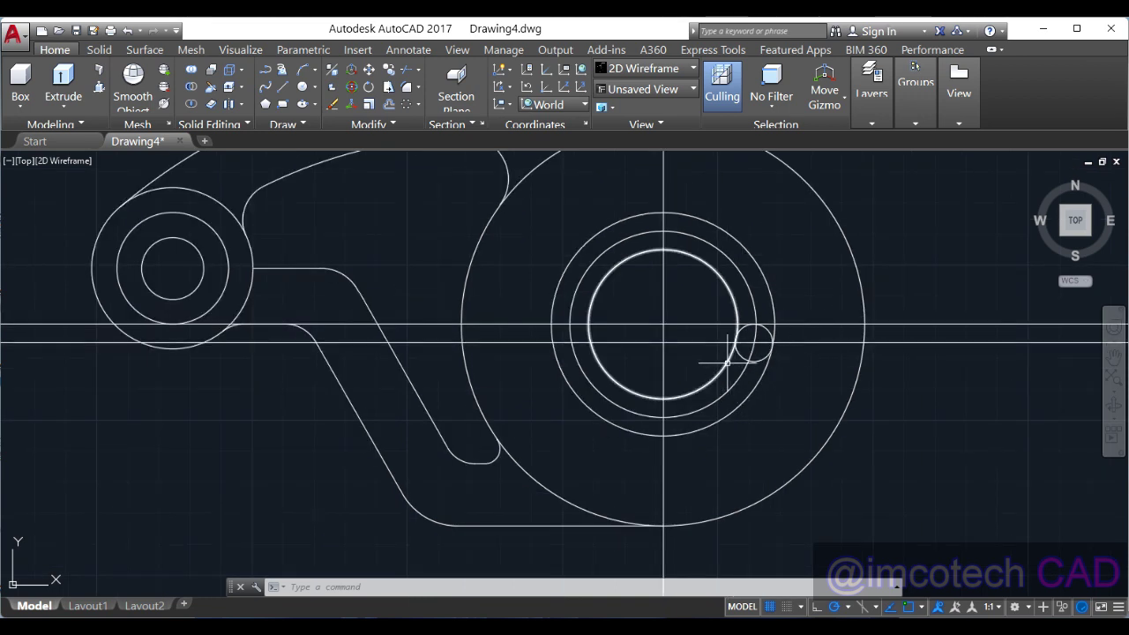
{"action": "left_click", "coordinate": [755, 358]}
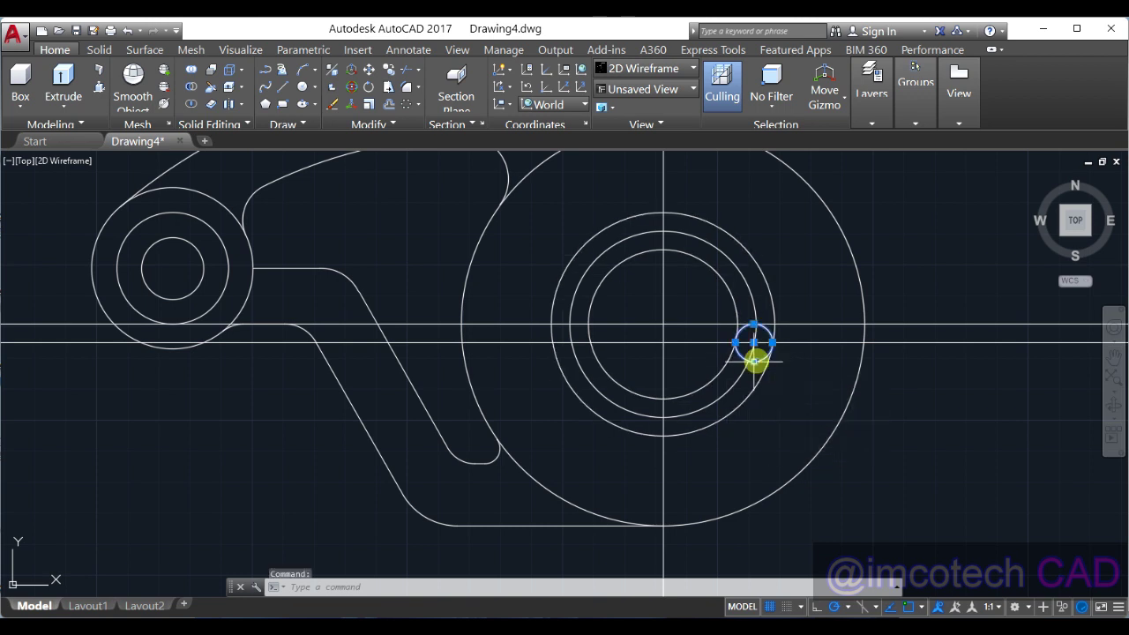
{"action": "left_click", "coordinate": [420, 106]}
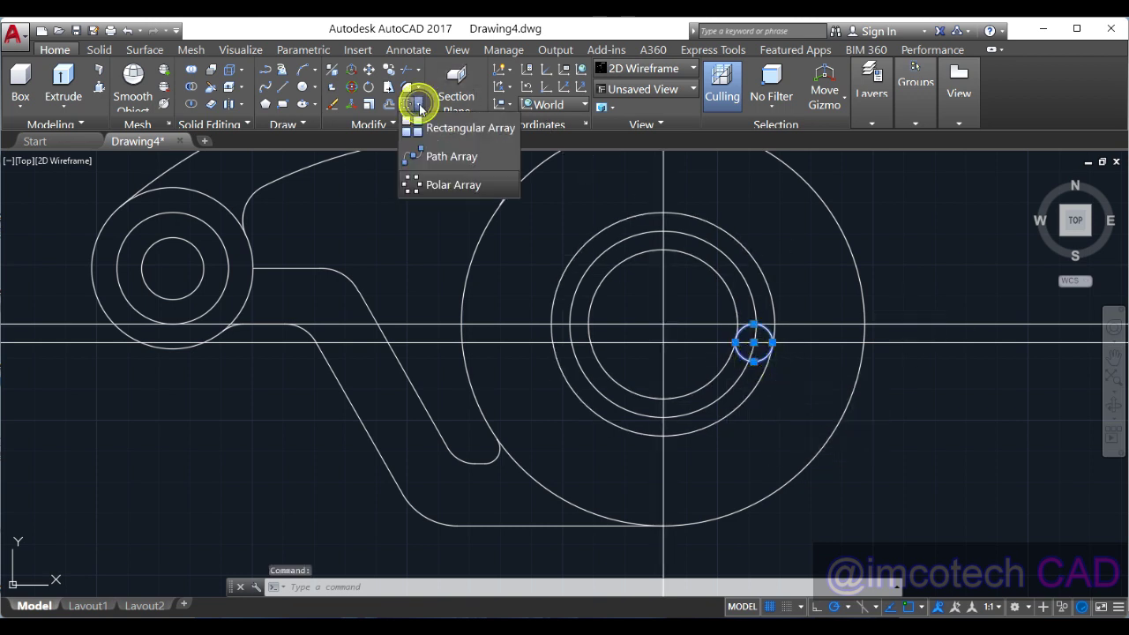
{"action": "left_click", "coordinate": [440, 187]}
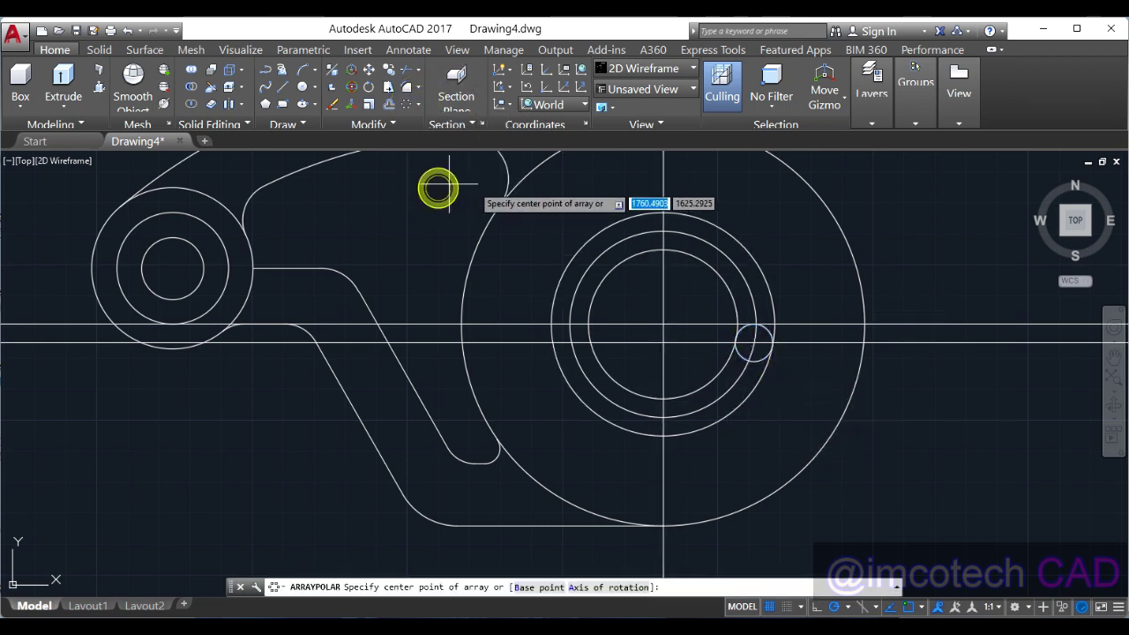
{"action": "left_click", "coordinate": [663, 325]}
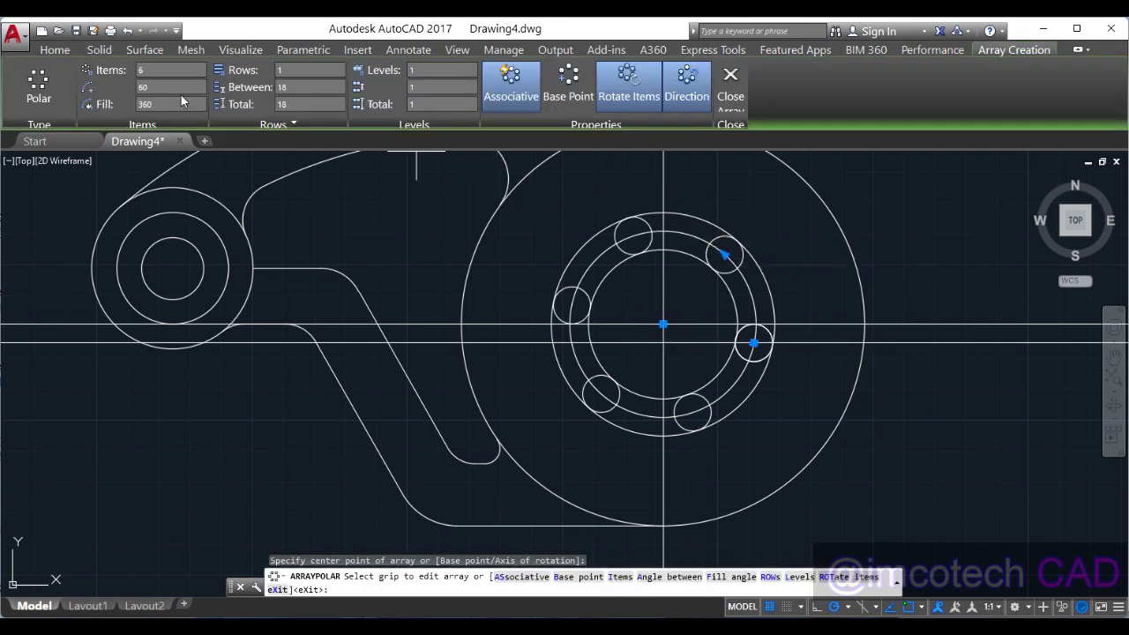
{"action": "key", "text": "alt+Tab"}
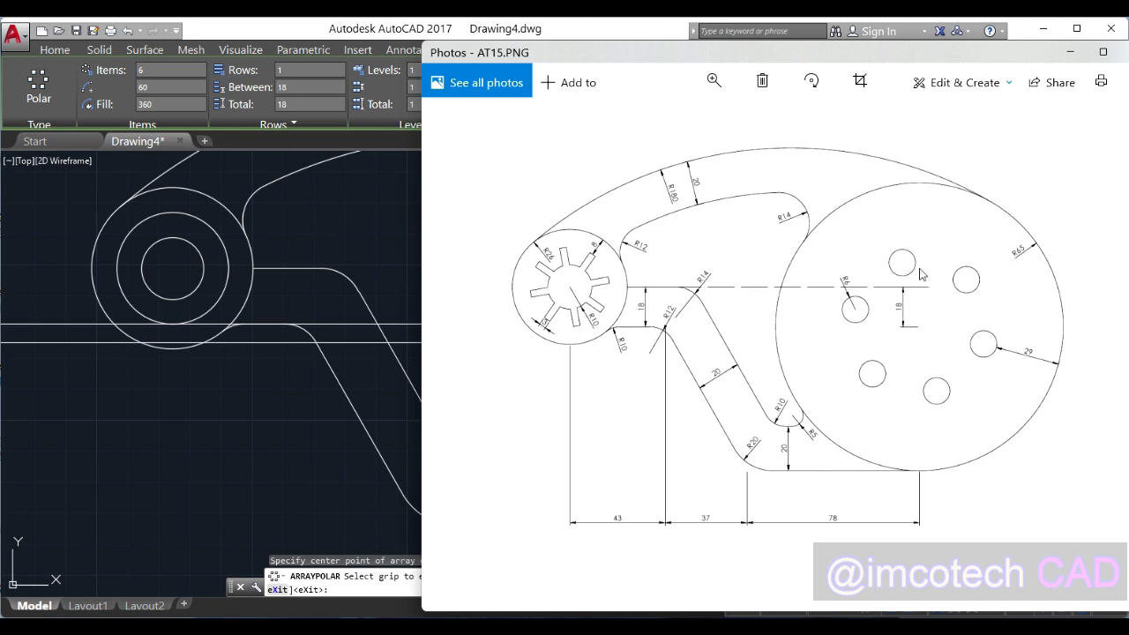
{"action": "left_click", "coordinate": [1068, 51]}
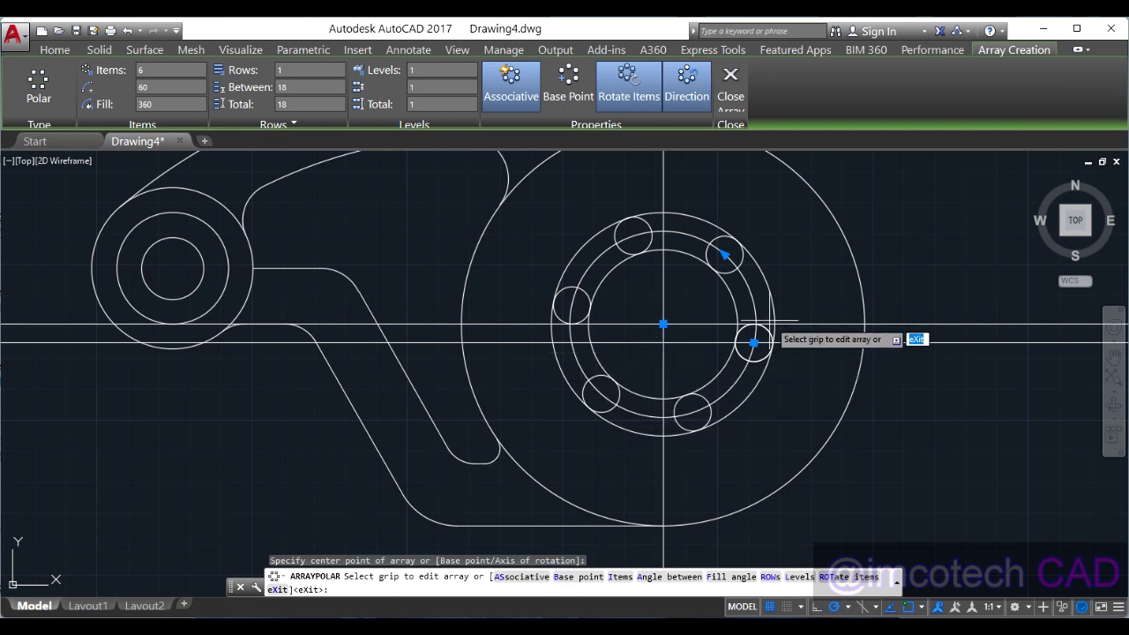
{"action": "key", "text": "Return"}
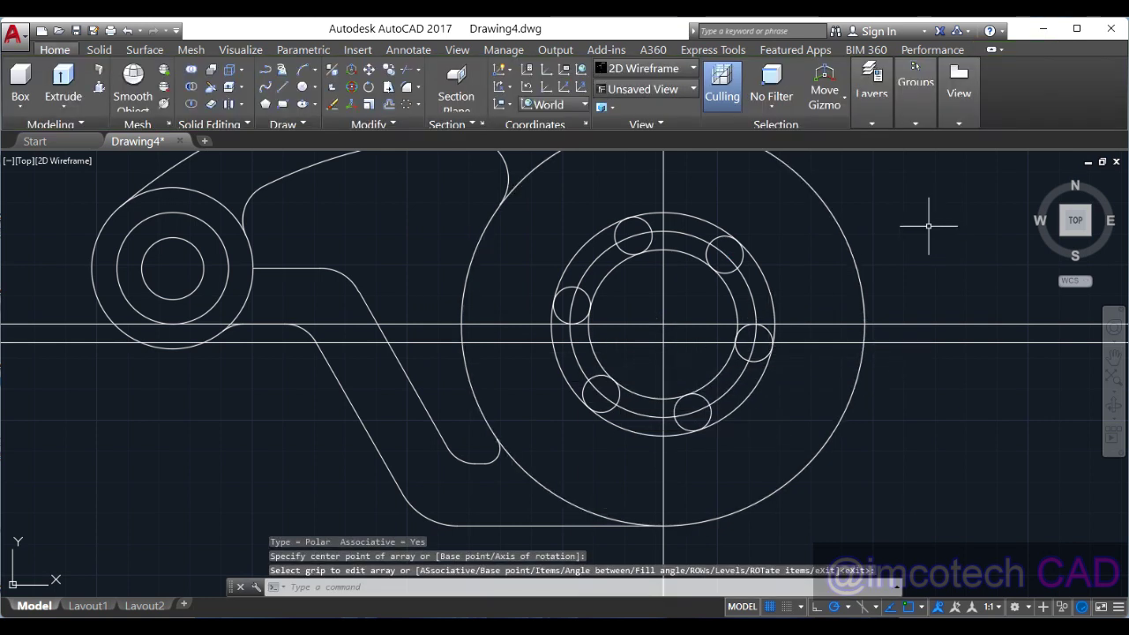
- Delete the three concentric guide circles inside the large circle, keeping the six holes
{"action": "left_click", "coordinate": [692, 255]}
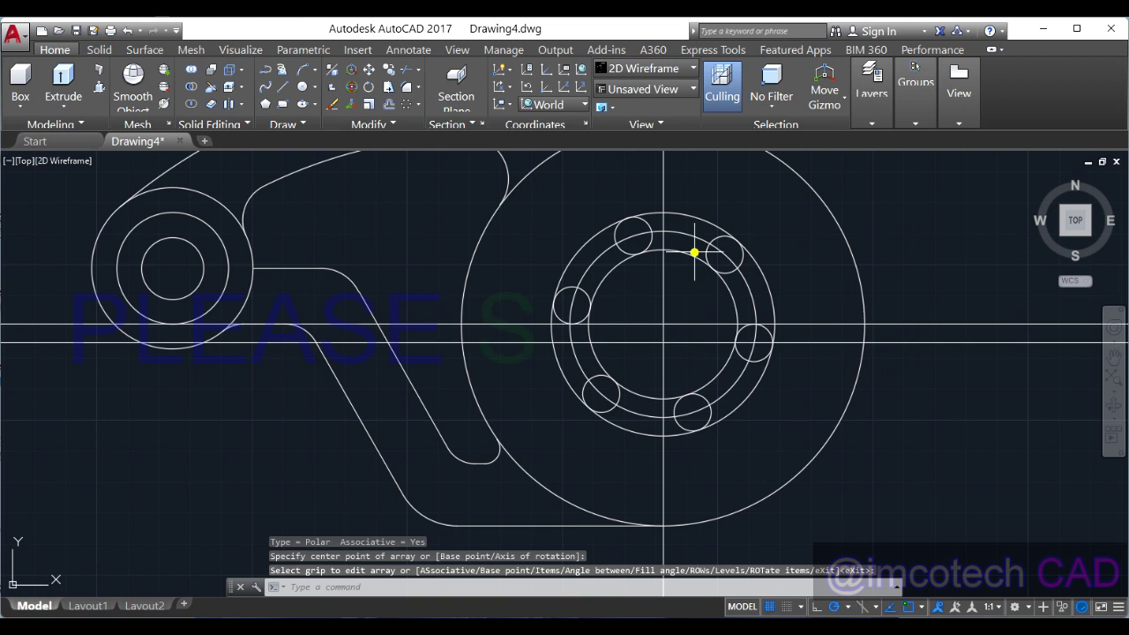
{"action": "left_click", "coordinate": [693, 235]}
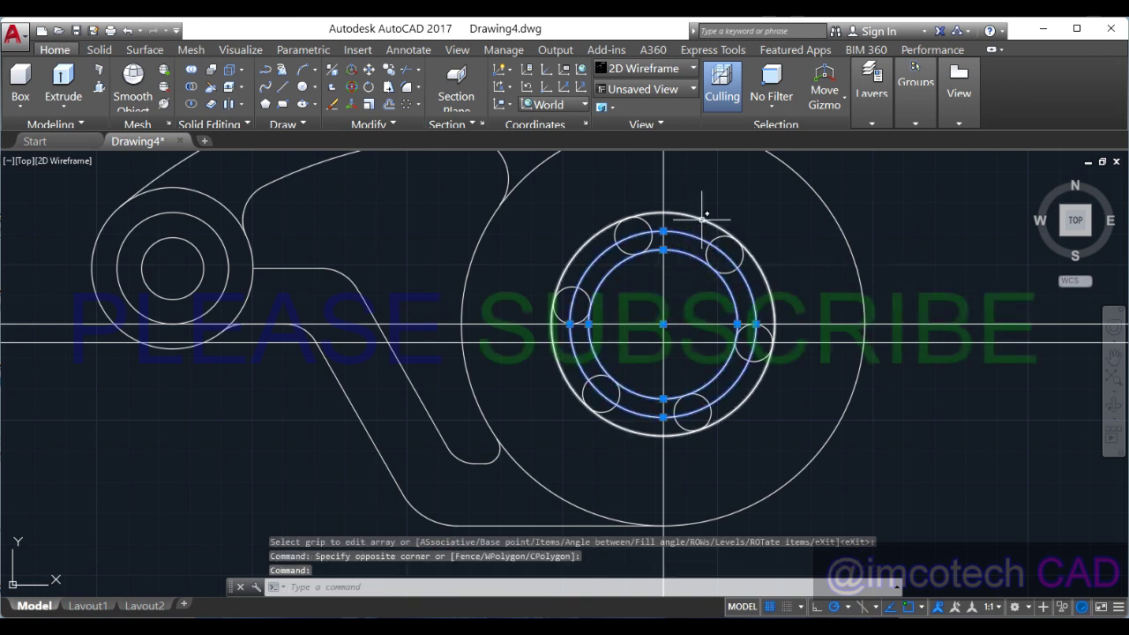
{"action": "left_click", "coordinate": [702, 218]}
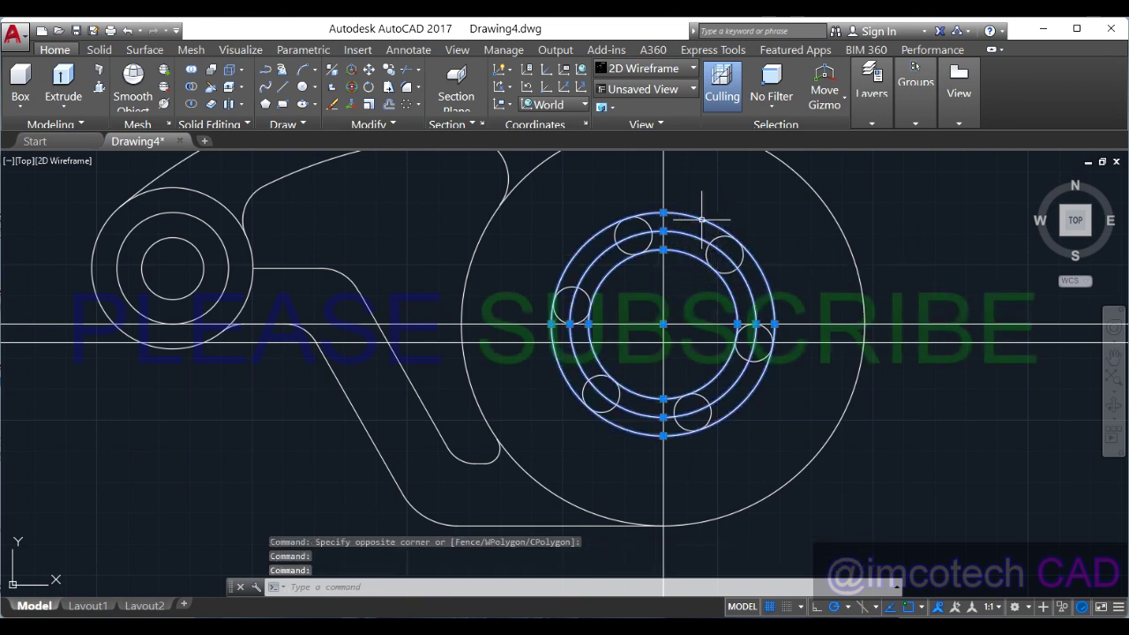
{"action": "key", "text": "Delete"}
{"action": "scroll", "coordinate": [711, 303], "scroll_direction": "down", "scroll_amount": 2}
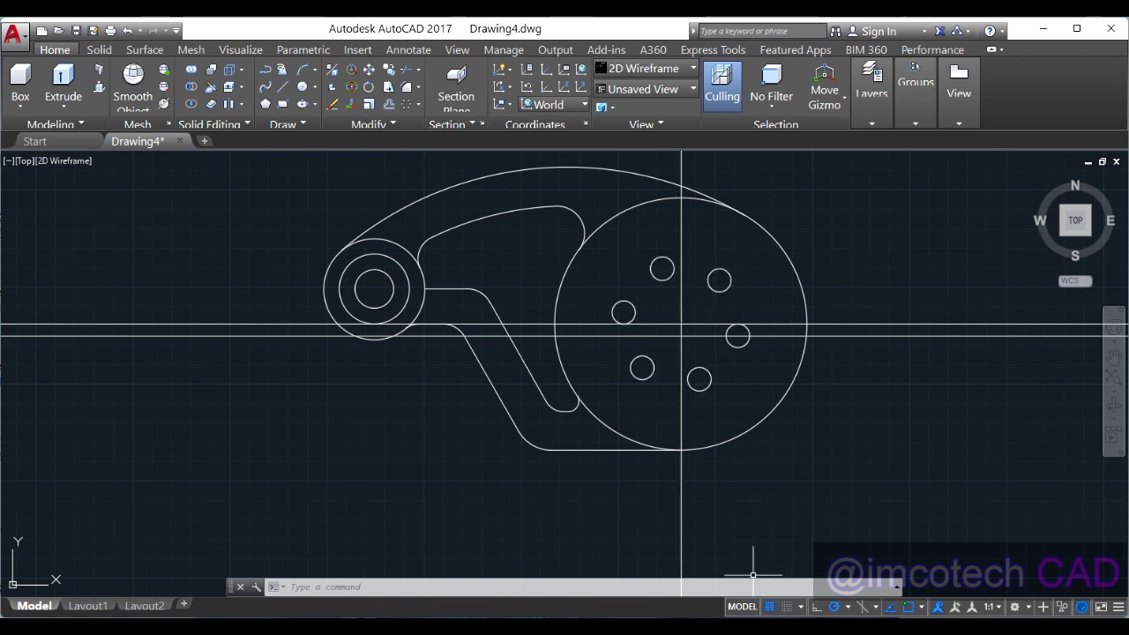
- After consulting the reference image, draw a construction line through the centers of the upper-right and lower-left holes in the large circle
{"action": "key", "text": "alt+Tab"}
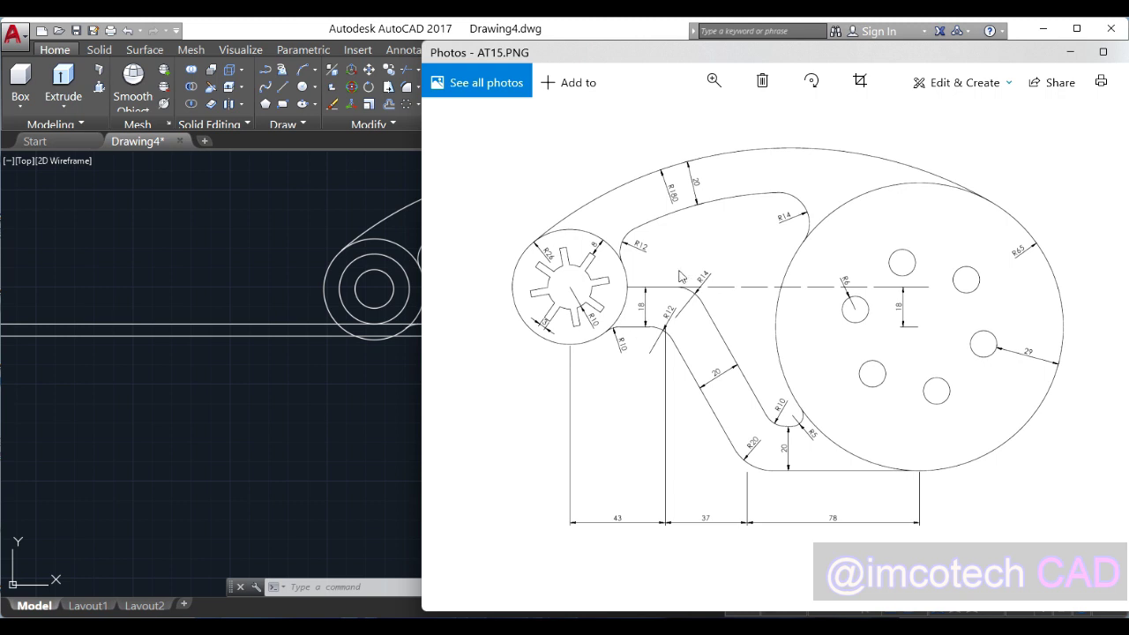
{"action": "left_click", "coordinate": [1069, 53]}
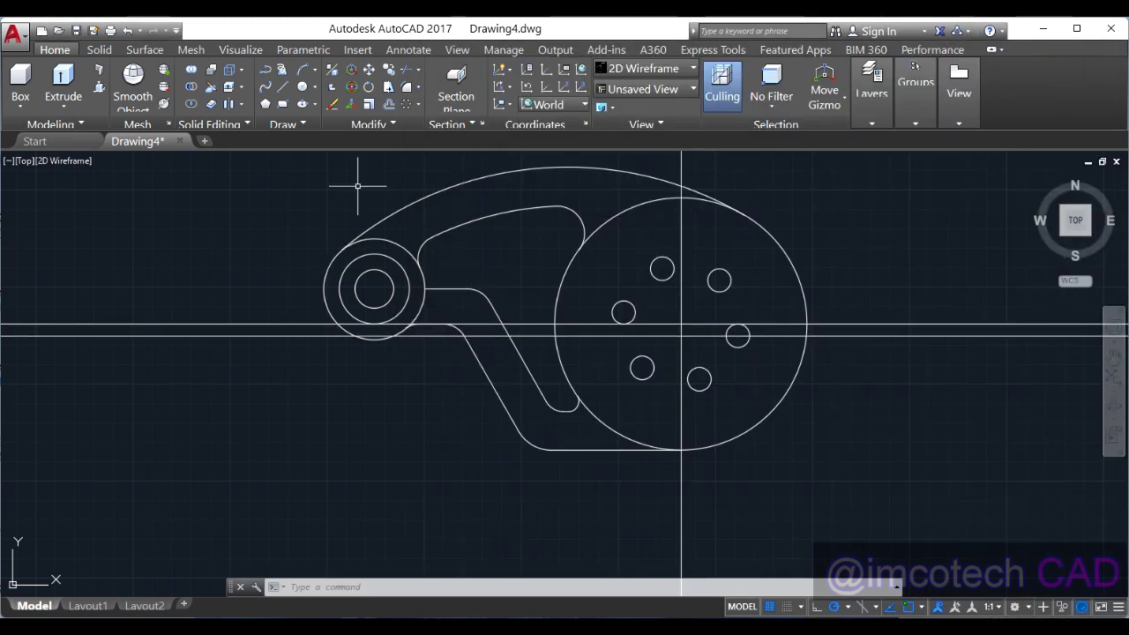
{"action": "left_click", "coordinate": [298, 124]}
{"action": "left_click", "coordinate": [283, 141]}
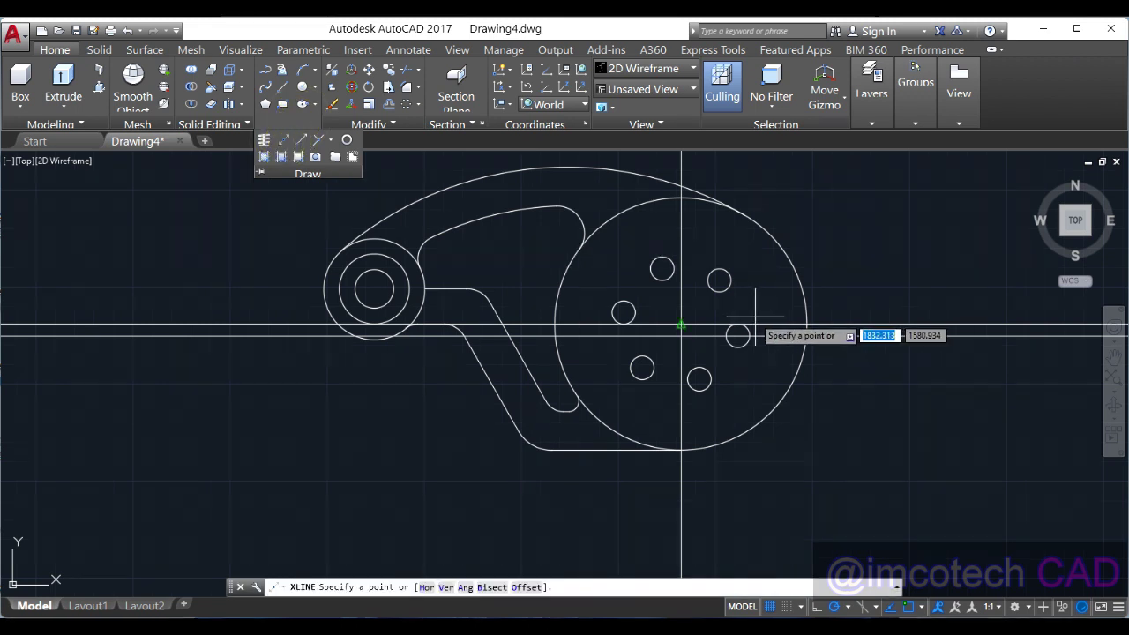
{"action": "left_click", "coordinate": [719, 282]}
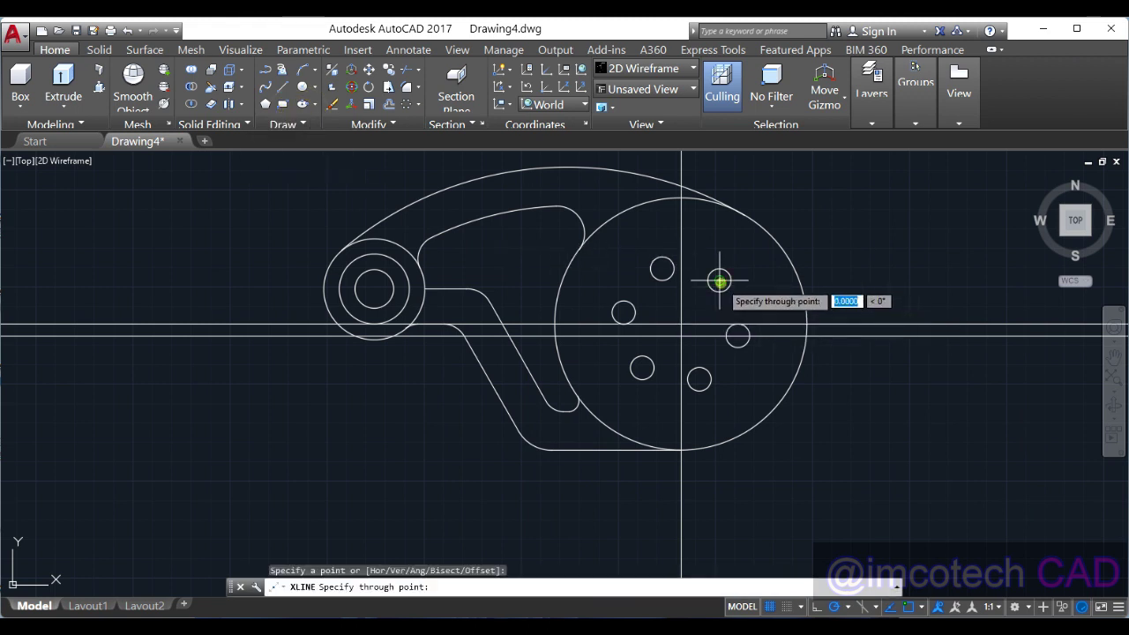
{"action": "left_click", "coordinate": [642, 368]}
{"action": "key", "text": "Return"}
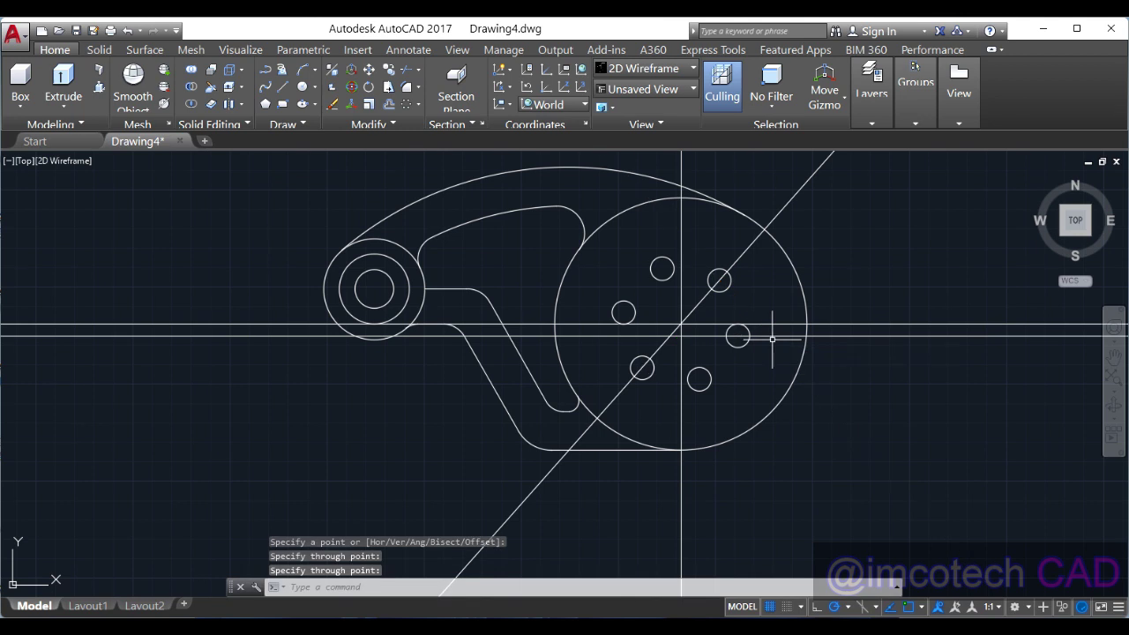
- Move the inclined construction line so it passes through the small end circle's center, using the upper-right hole's center as base point
{"action": "left_click", "coordinate": [688, 313]}
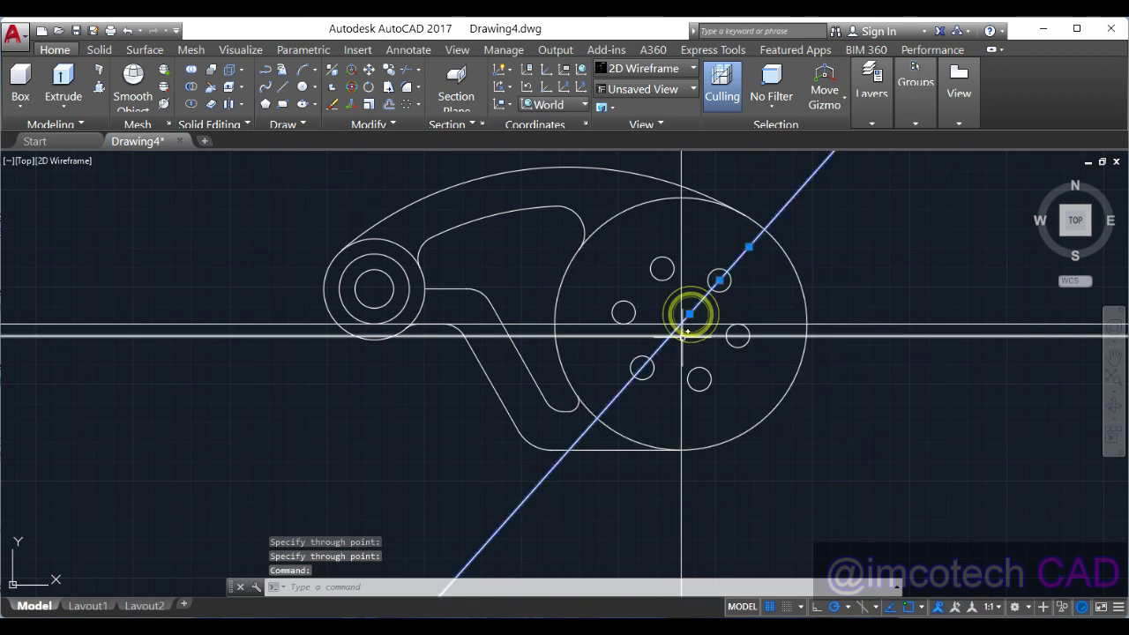
{"action": "left_click", "coordinate": [720, 280]}
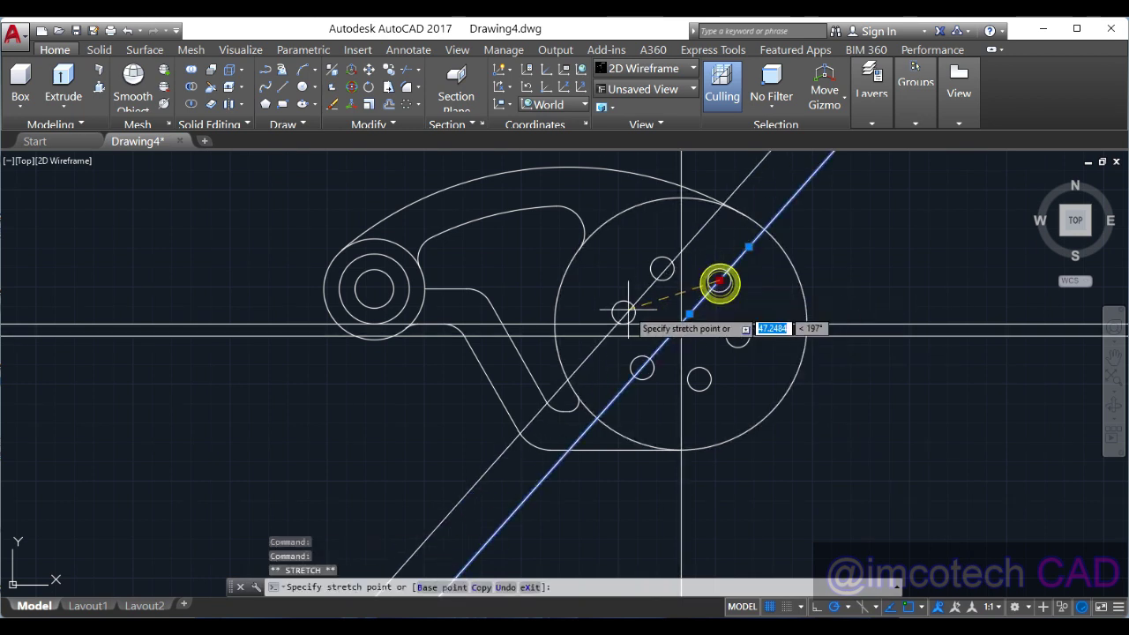
{"action": "left_click", "coordinate": [374, 288]}
{"action": "scroll", "coordinate": [573, 316], "scroll_direction": "down", "scroll_amount": 3}
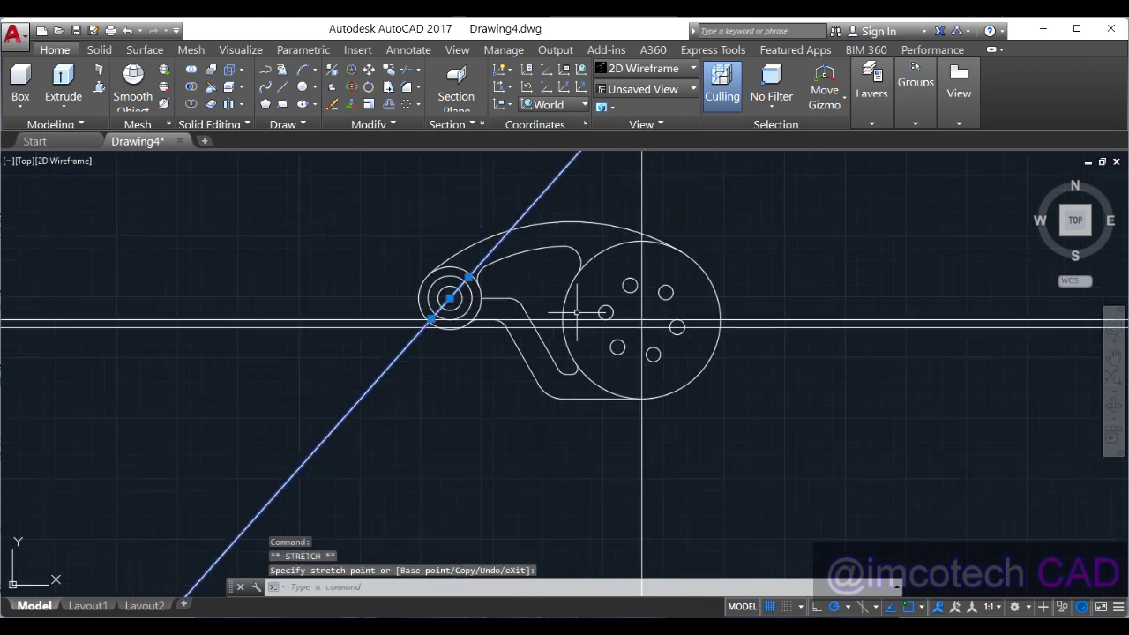
- Copy the inclined construction line from the small circle's center to the large circle's center
{"action": "left_click", "coordinate": [389, 69]}
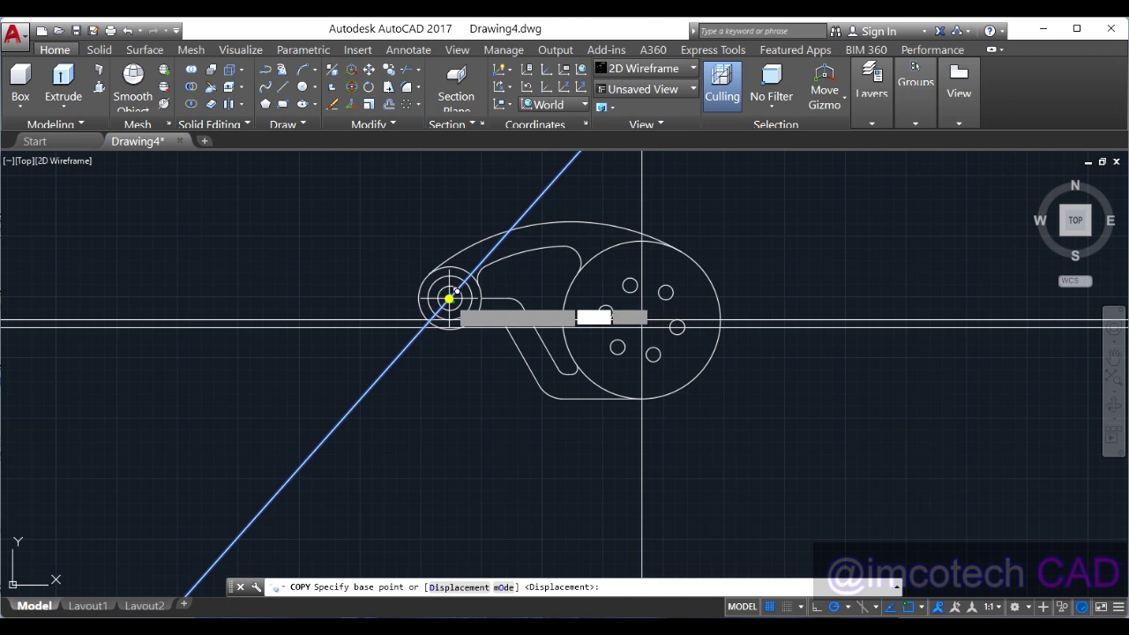
{"action": "left_click", "coordinate": [450, 298]}
{"action": "left_click", "coordinate": [643, 319]}
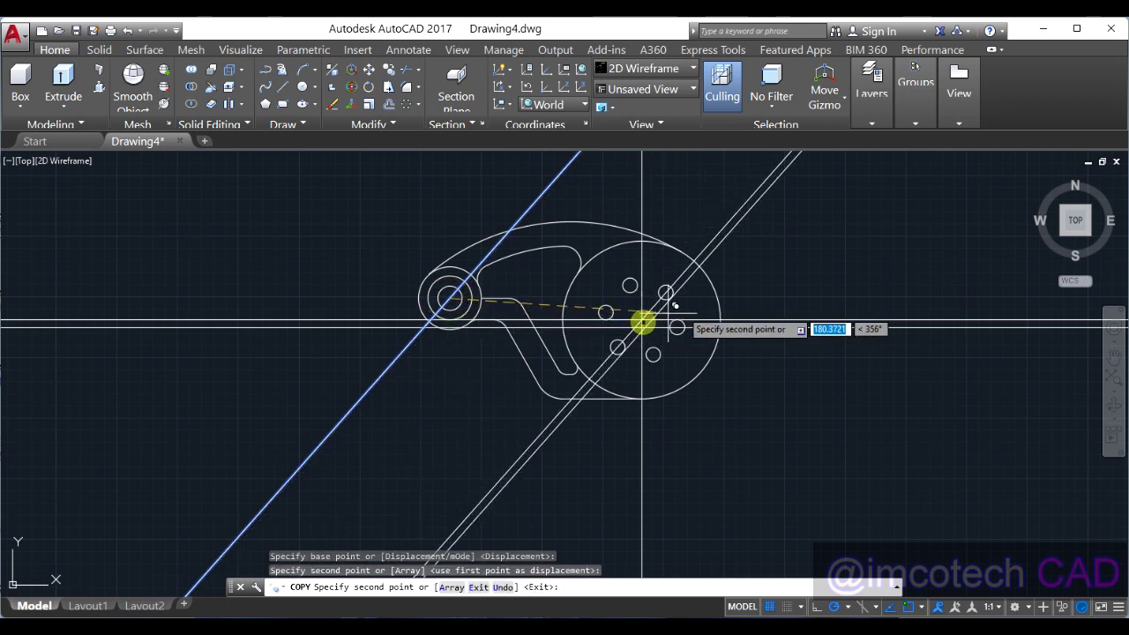
{"action": "right_click", "coordinate": [769, 288]}
{"action": "left_click", "coordinate": [784, 294]}
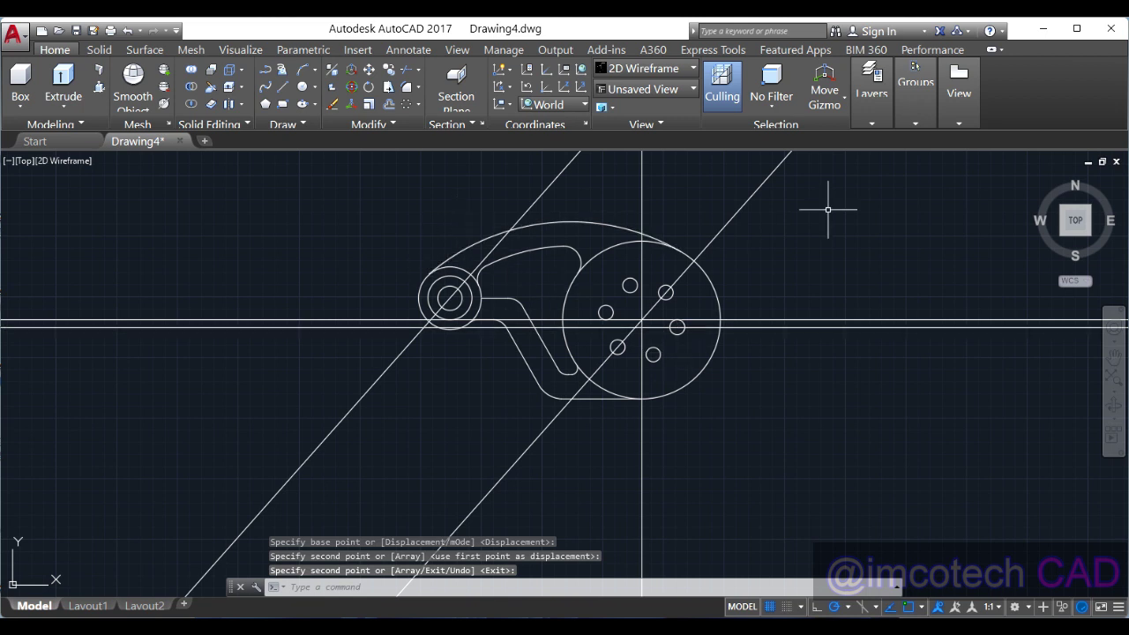
- Delete the inclined construction line passing through the large circle's center
{"action": "left_click", "coordinate": [731, 221]}
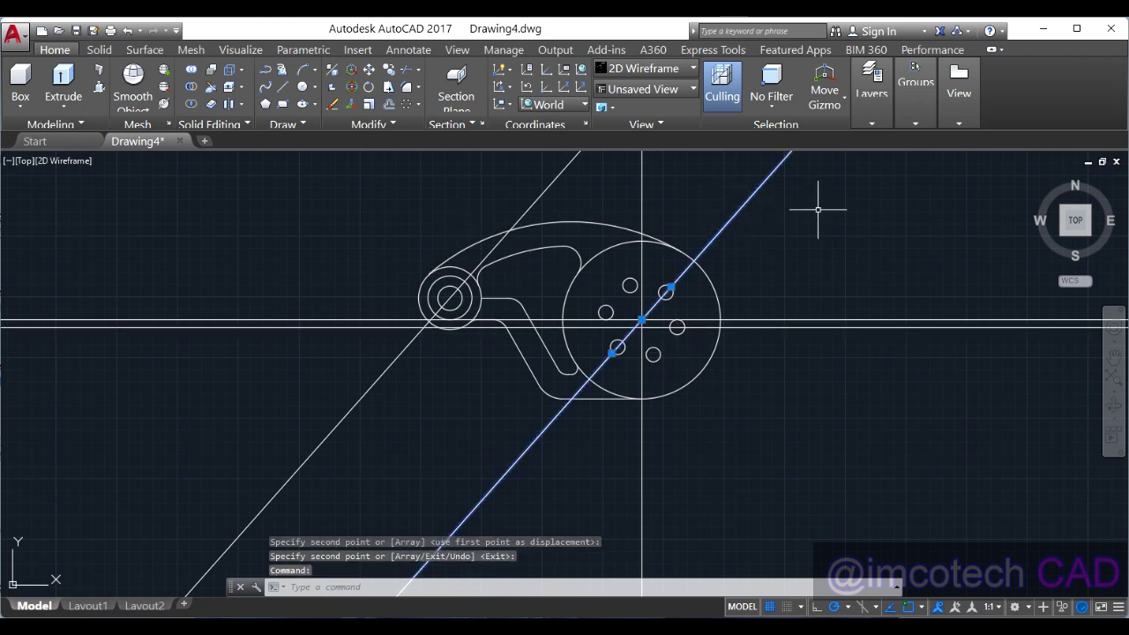
{"action": "key", "text": "Delete"}
{"action": "scroll", "coordinate": [712, 331], "scroll_direction": "up", "scroll_amount": 2}
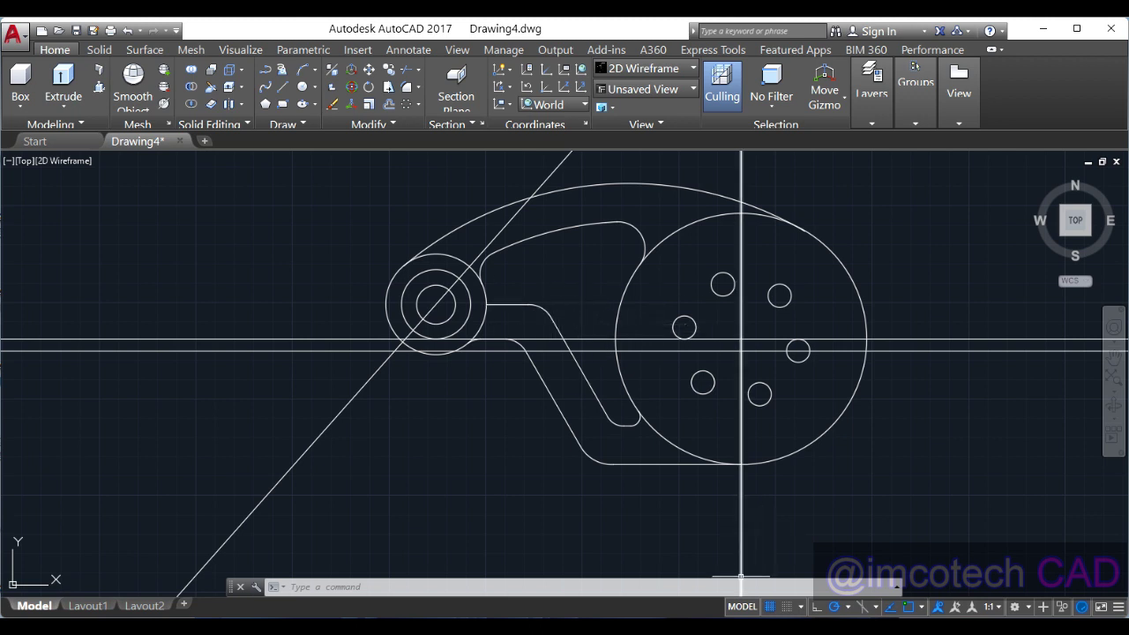
- After consulting reference image AT15.PNG, offset the inclined line through the small end circle by 1.5 to both sides
{"action": "key", "text": "alt+Tab"}
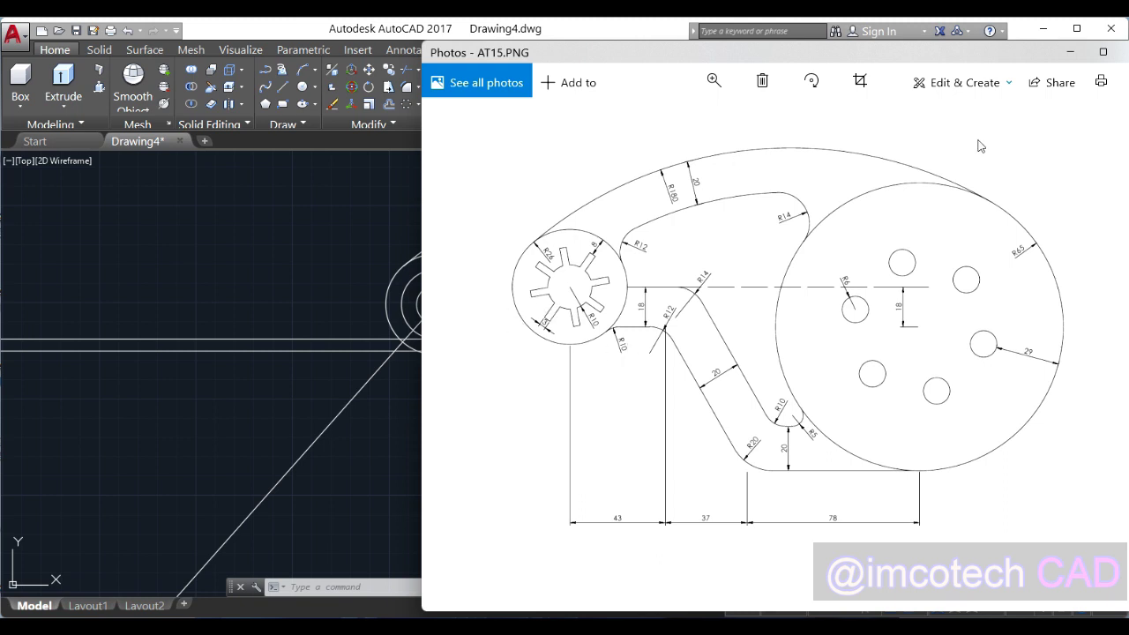
{"action": "left_click", "coordinate": [1070, 52]}
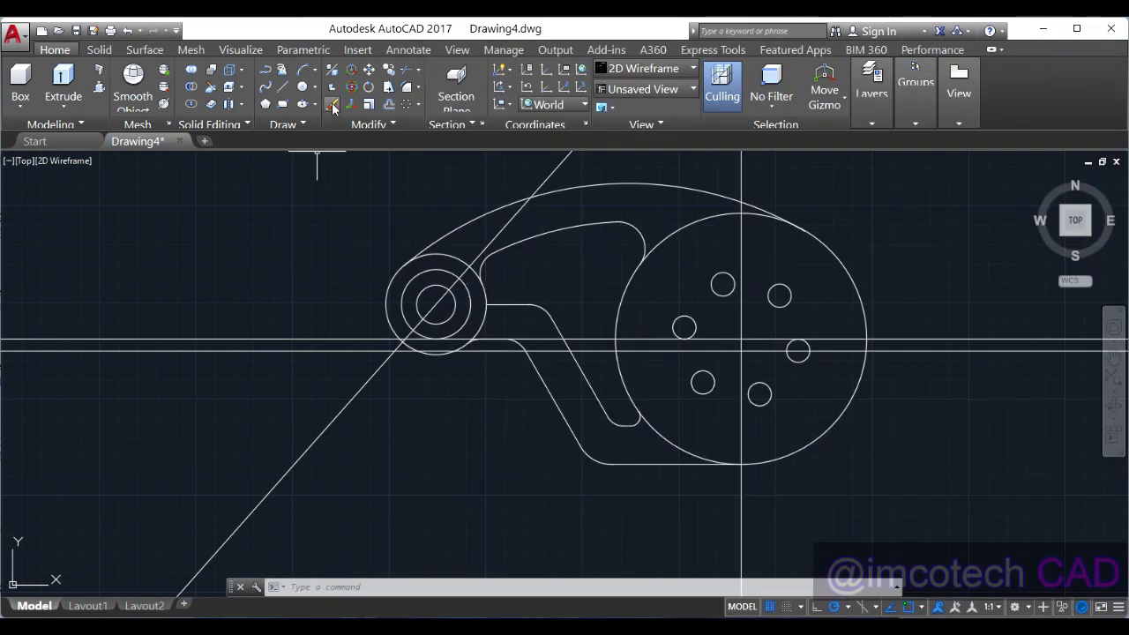
{"action": "left_click", "coordinate": [389, 104]}
{"action": "type", "text": "1"}
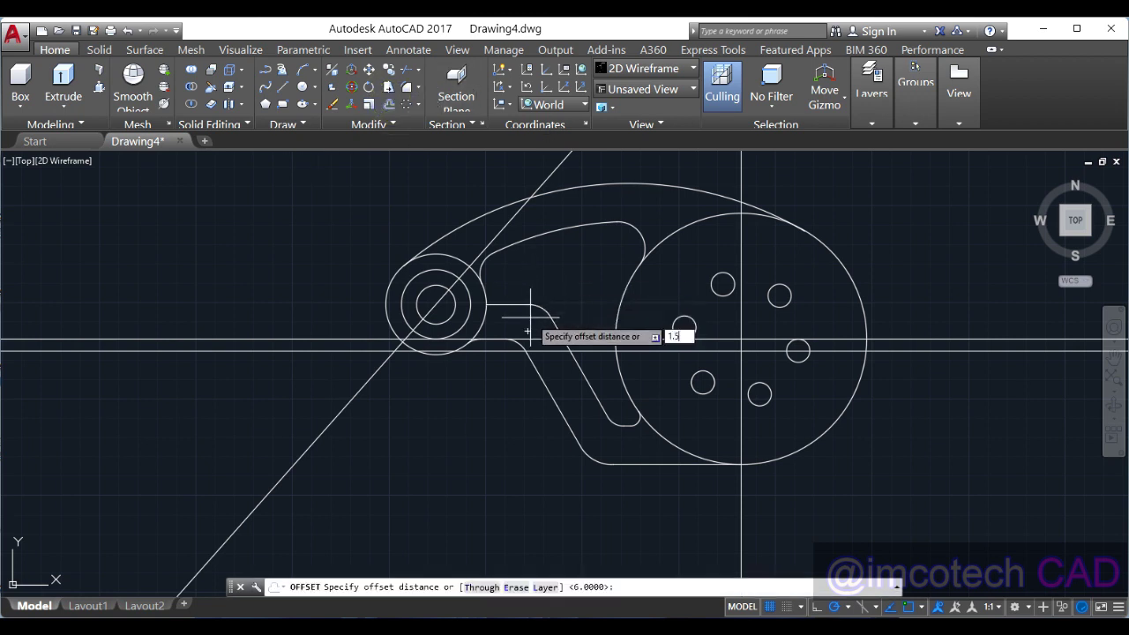
{"action": "type", "text": ".5"}
{"action": "key", "text": "Return"}
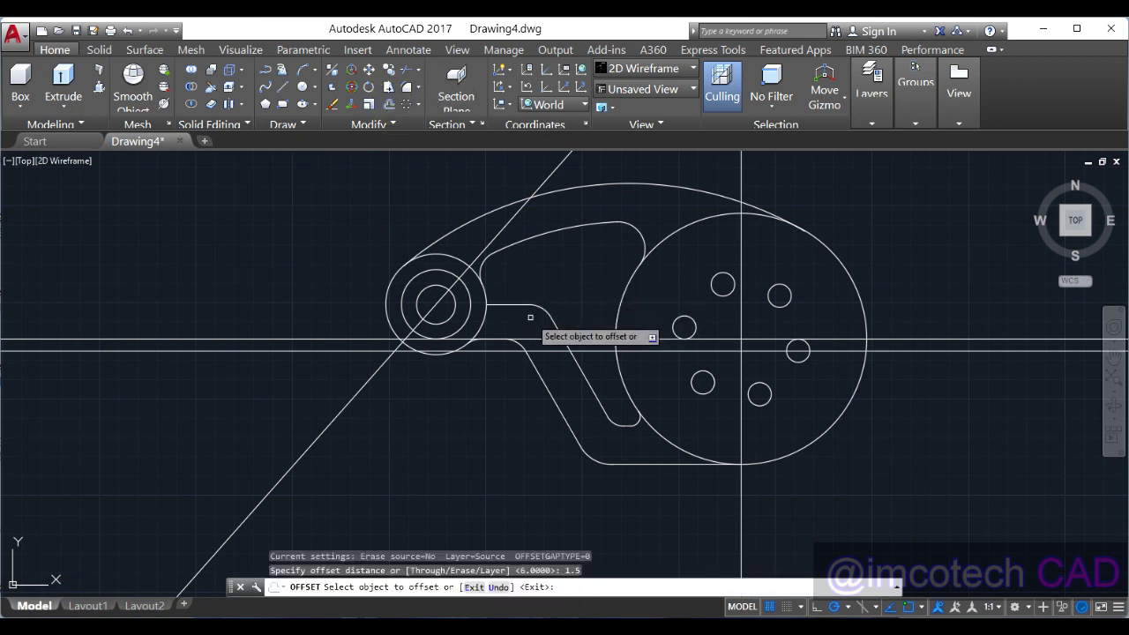
{"action": "left_click", "coordinate": [437, 301]}
{"action": "left_click", "coordinate": [416, 303]}
{"action": "scroll", "coordinate": [430, 305], "scroll_direction": "up", "scroll_amount": 2}
{"action": "scroll", "coordinate": [432, 304], "scroll_direction": "up", "scroll_amount": 3}
{"action": "left_click", "coordinate": [445, 289]}
{"action": "left_click", "coordinate": [467, 315]}
{"action": "right_click", "coordinate": [600, 276]}
{"action": "left_click", "coordinate": [622, 280]}
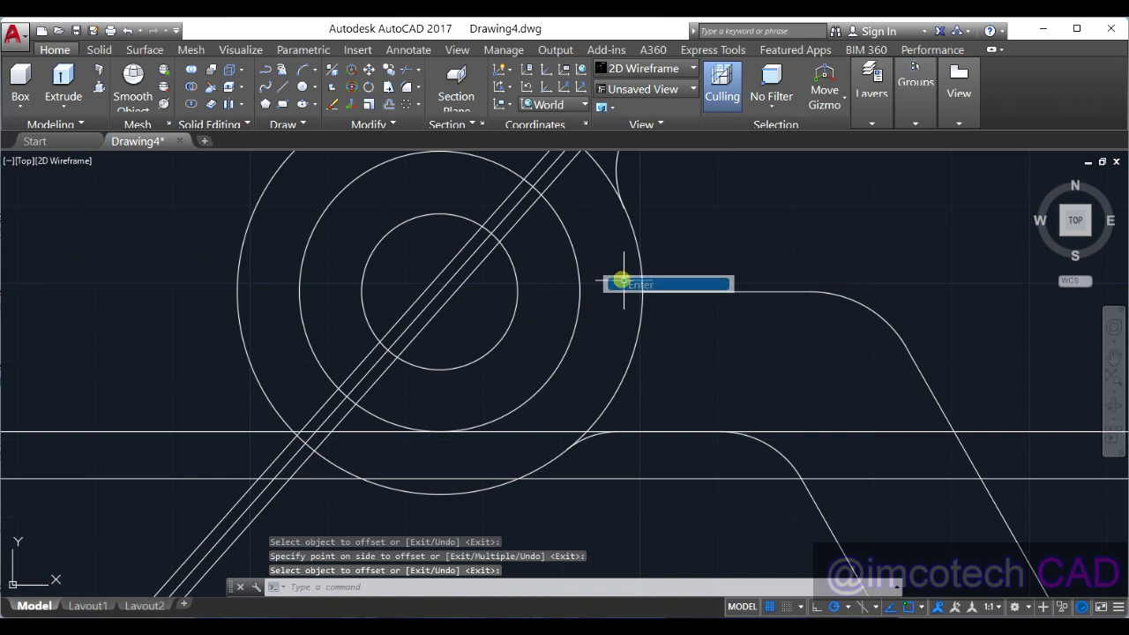
- Trim the three inclined lines between the small end's middle and outer circles, and trim the middle circle outside the upper-right slot
{"action": "left_click", "coordinate": [404, 71]}
{"action": "key", "text": "Return"}
{"action": "scroll", "coordinate": [575, 258], "scroll_direction": "down", "scroll_amount": 2}
{"action": "scroll", "coordinate": [577, 255], "scroll_direction": "up", "scroll_amount": 2}
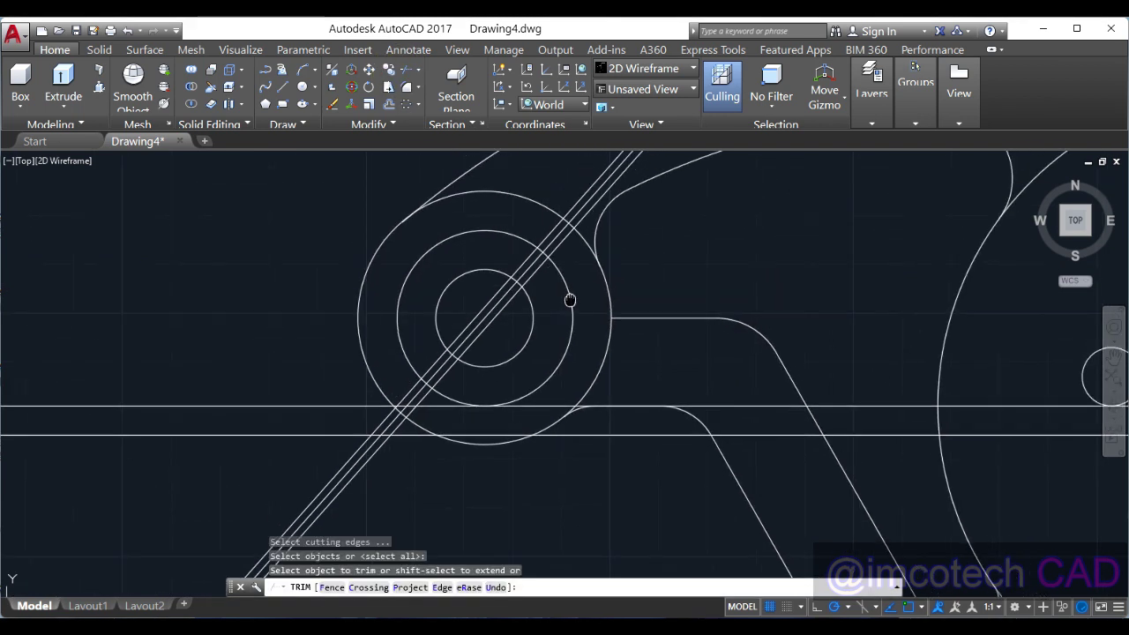
{"action": "left_click", "coordinate": [517, 218]}
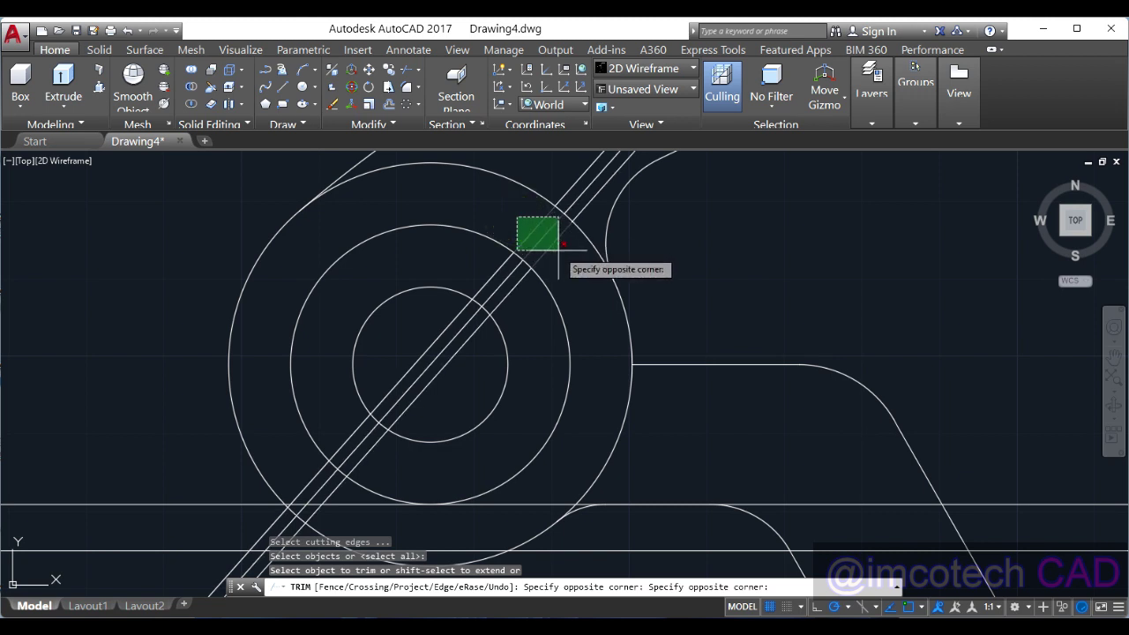
{"action": "left_click", "coordinate": [555, 250]}
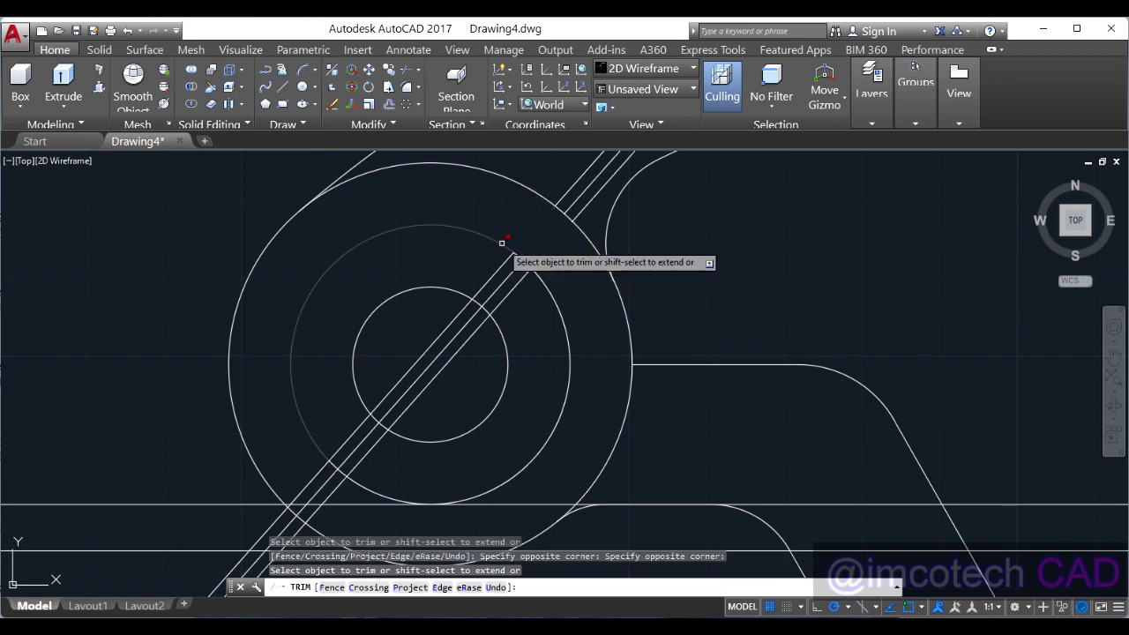
{"action": "left_click", "coordinate": [502, 243]}
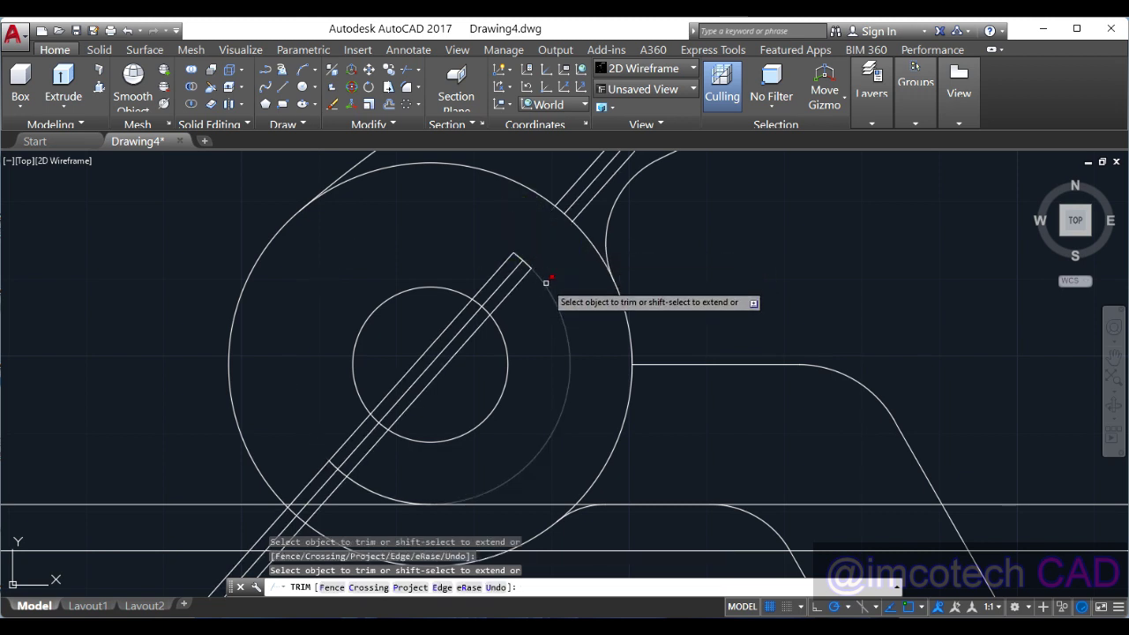
- Trim the inclined lines inside the inner circle and cut away the inner circle's arc across the slot mouth
{"action": "left_click", "coordinate": [429, 321]}
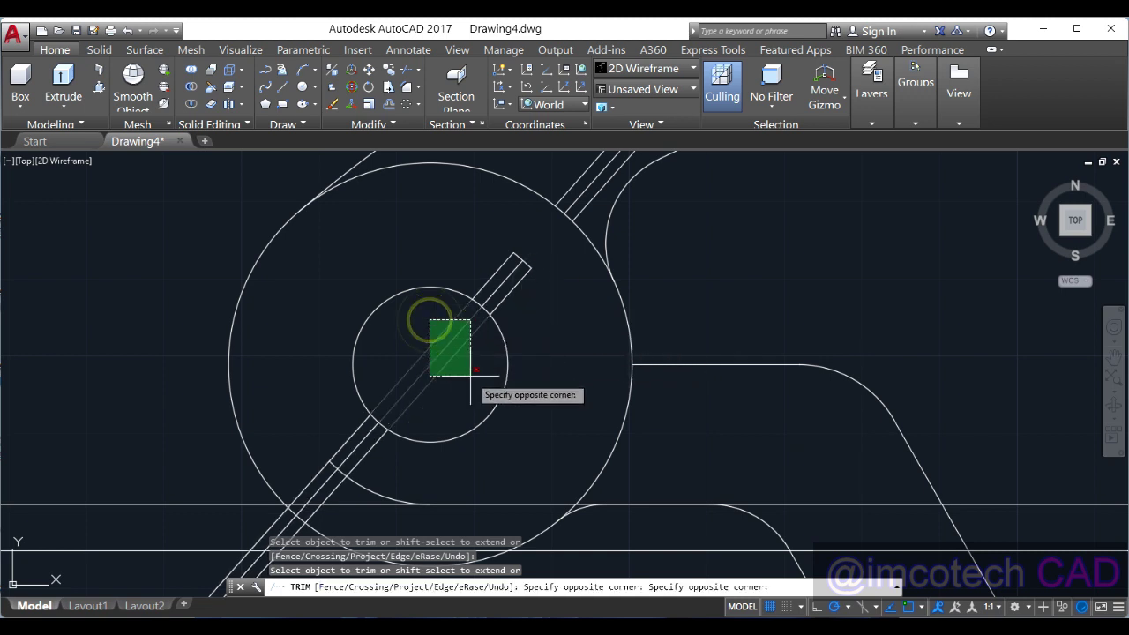
{"action": "left_click", "coordinate": [470, 375]}
{"action": "right_click", "coordinate": [555, 341]}
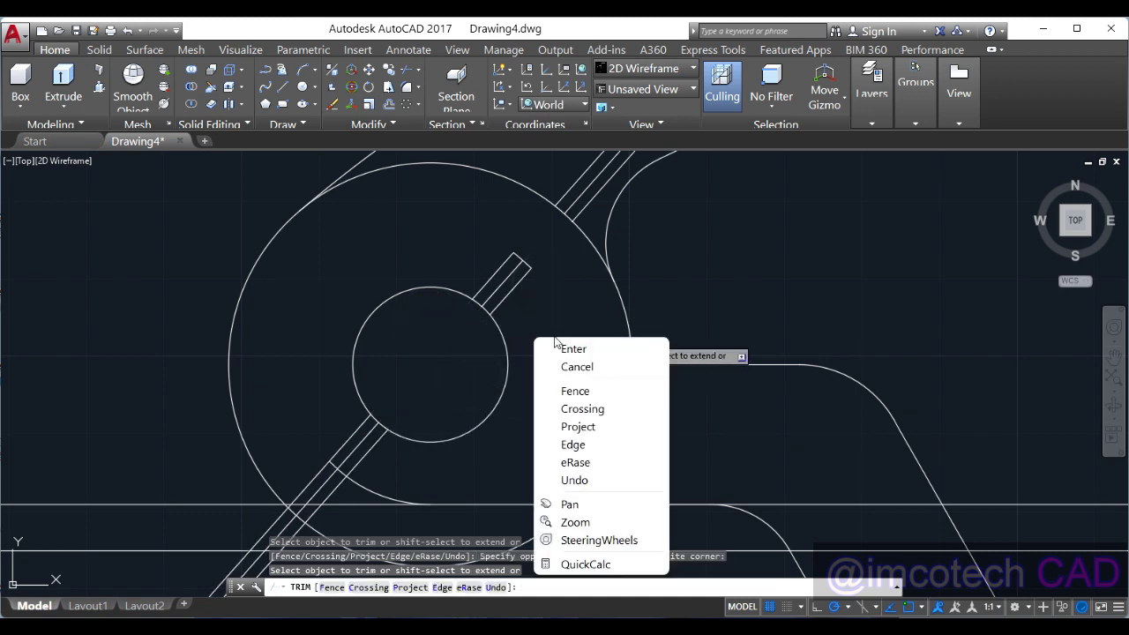
{"action": "left_click", "coordinate": [468, 342]}
{"action": "left_click", "coordinate": [456, 336]}
{"action": "scroll", "coordinate": [478, 303], "scroll_direction": "up", "scroll_amount": 6}
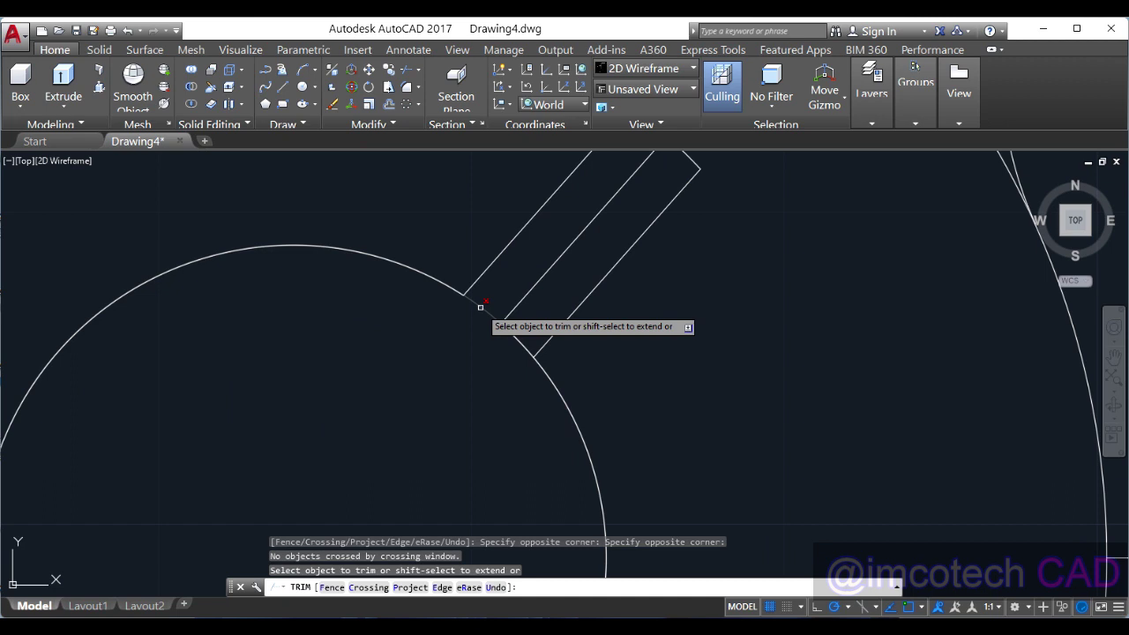
{"action": "left_click", "coordinate": [481, 309]}
{"action": "left_click", "coordinate": [511, 335]}
{"action": "scroll", "coordinate": [512, 335], "scroll_direction": "down", "scroll_amount": 4}
{"action": "scroll", "coordinate": [493, 353], "scroll_direction": "down", "scroll_amount": 4}
{"action": "right_click", "coordinate": [493, 314]}
{"action": "left_click", "coordinate": [511, 326]}
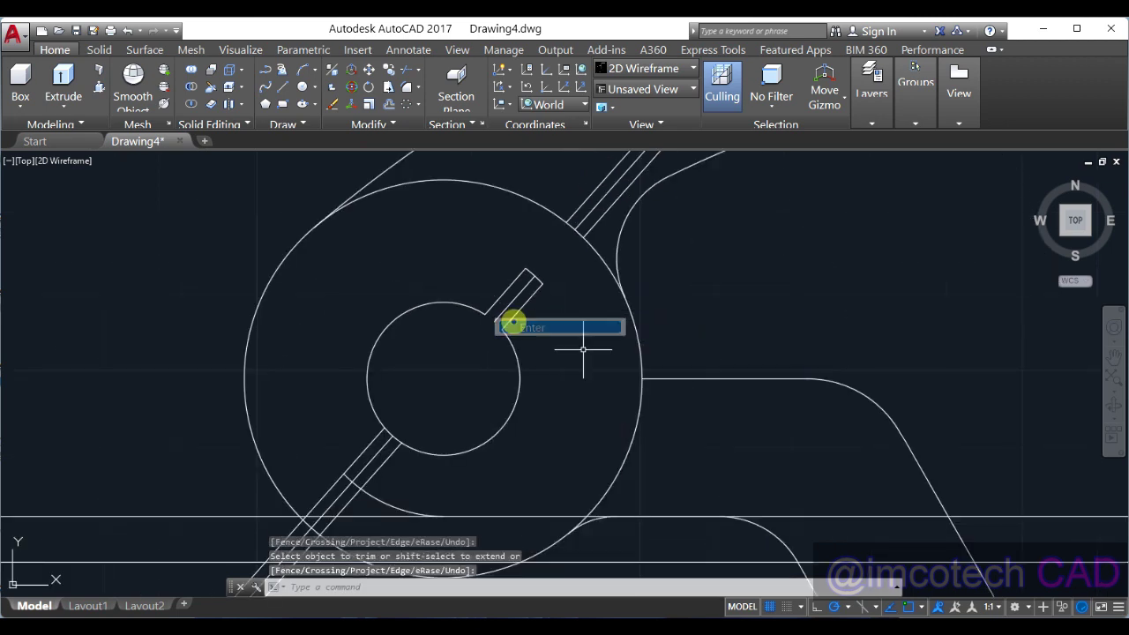
- Delete the leftover arc of the middle circle and the slot's center line
{"action": "left_click", "coordinate": [395, 508]}
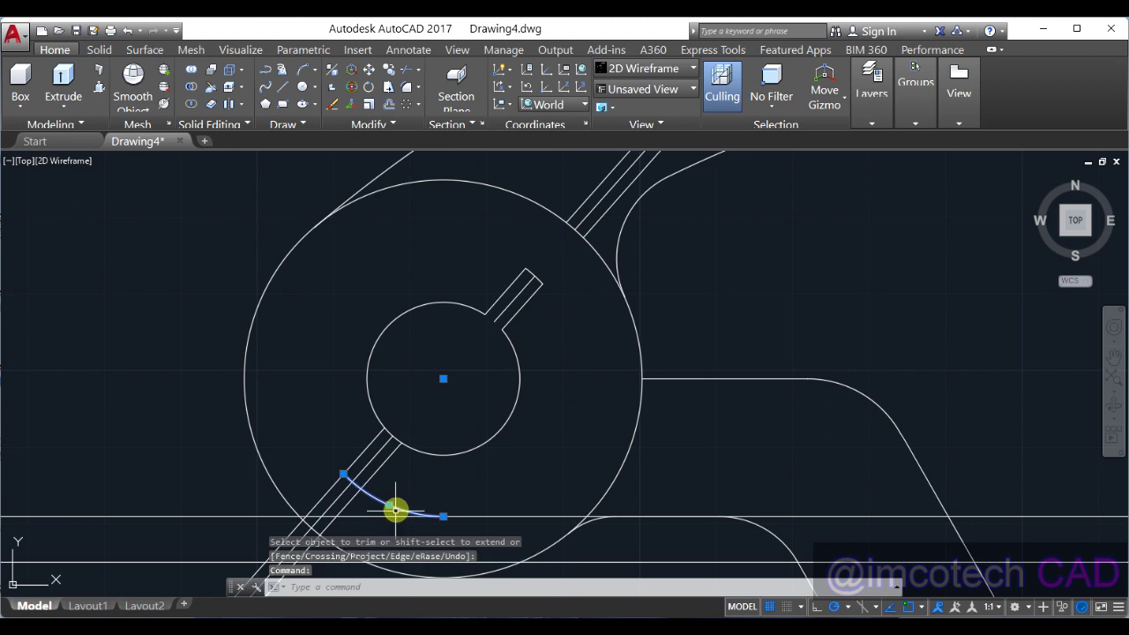
{"action": "left_click", "coordinate": [460, 514]}
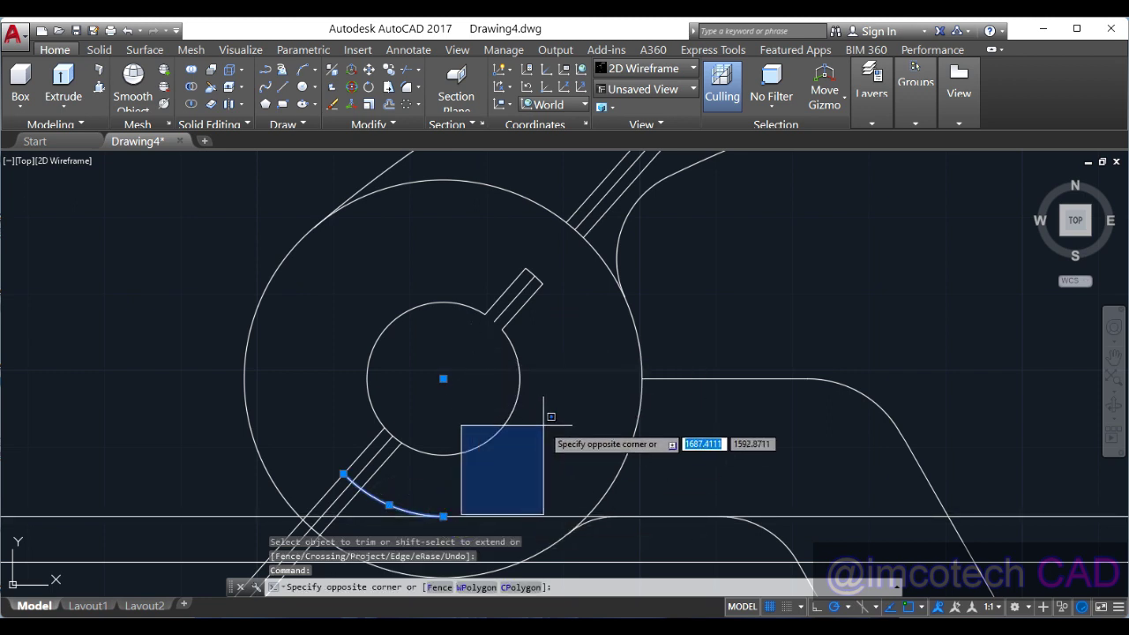
{"action": "key", "text": "Escape"}
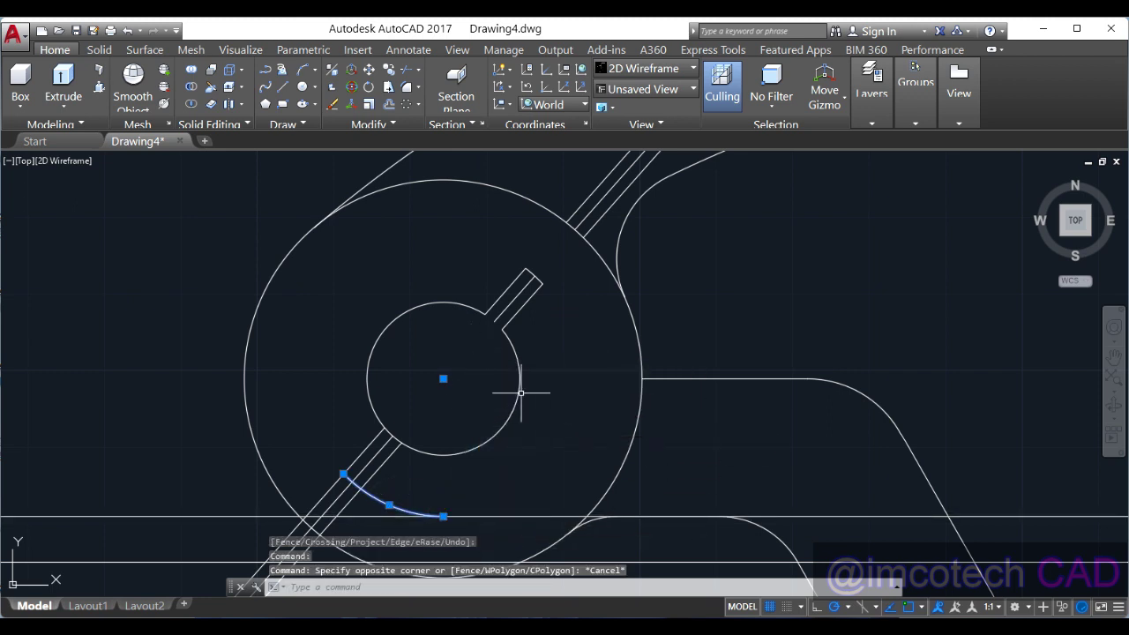
{"action": "left_click", "coordinate": [501, 316]}
{"action": "key", "text": "Delete"}
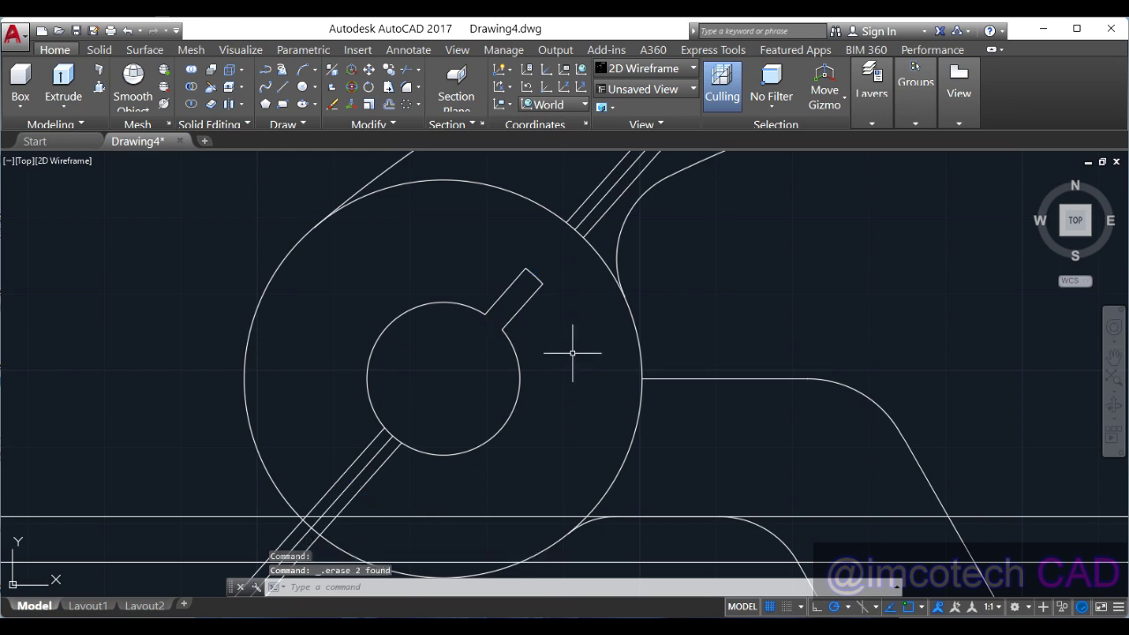
- Delete the upper of the two horizontal construction lines
{"action": "scroll", "coordinate": [573, 353], "scroll_direction": "down", "scroll_amount": 2}
{"action": "left_click", "coordinate": [514, 455]}
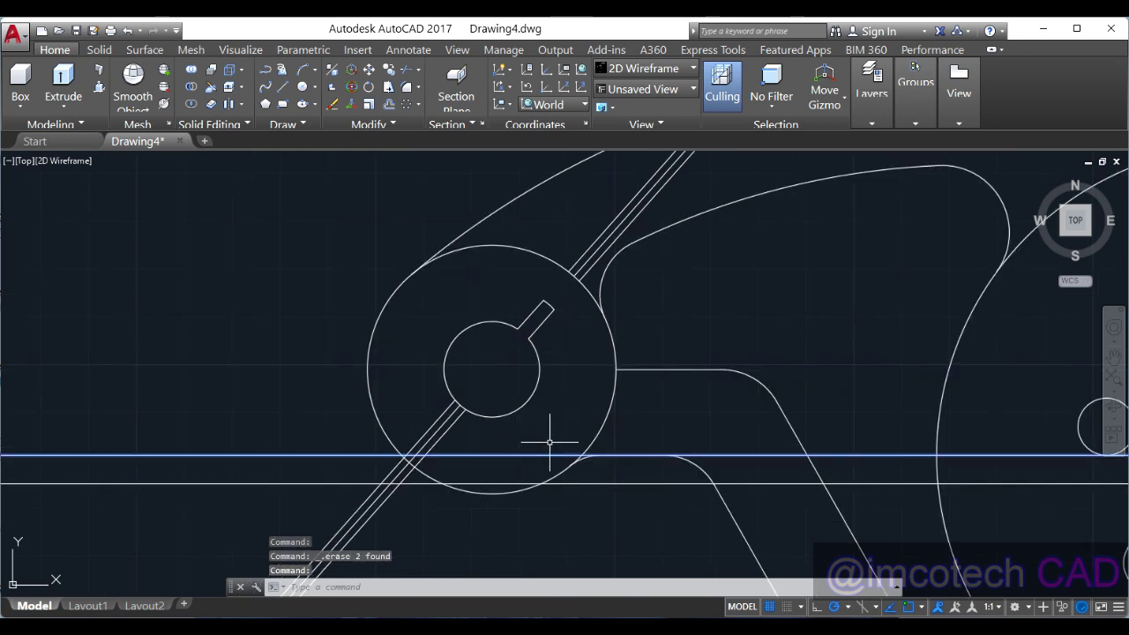
{"action": "key", "text": "Delete"}
- Delete the leftover inclined line pieces at the lower left and upper right of the small end circle
{"action": "left_click", "coordinate": [416, 416]}
{"action": "left_click", "coordinate": [456, 450]}
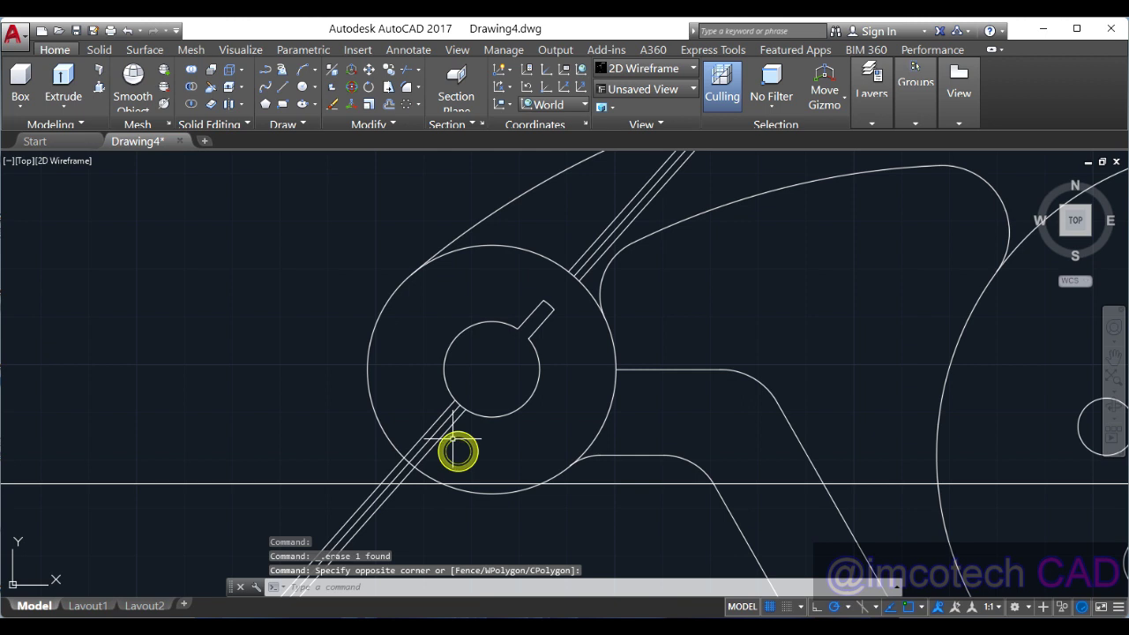
{"action": "left_click", "coordinate": [446, 423]}
{"action": "left_click", "coordinate": [439, 426]}
{"action": "key", "text": "Delete"}
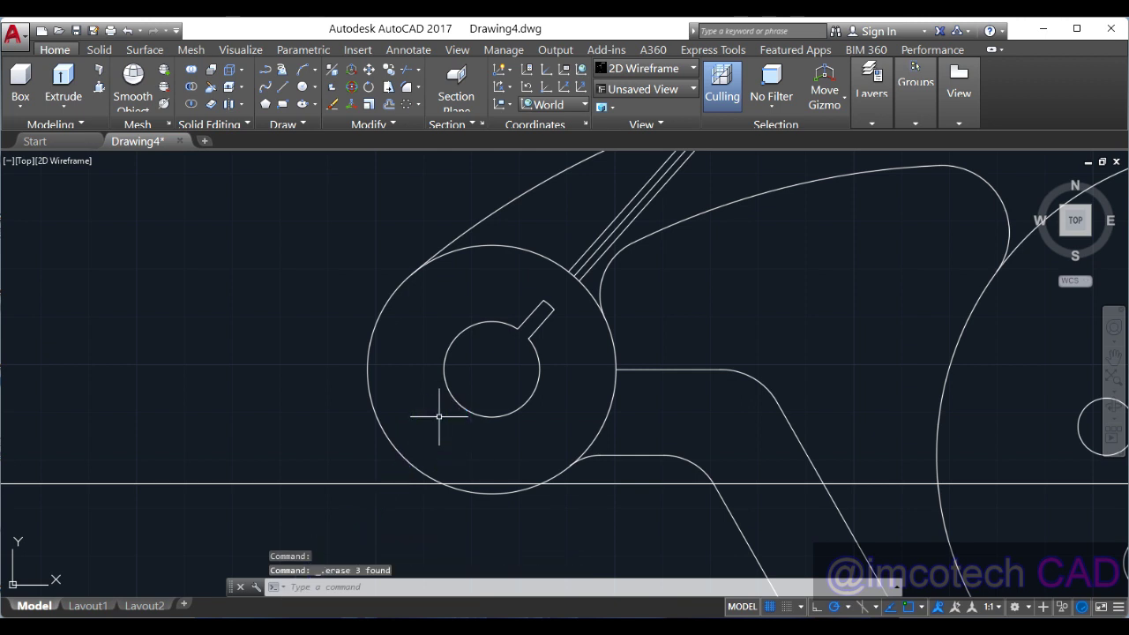
{"action": "left_click", "coordinate": [592, 206]}
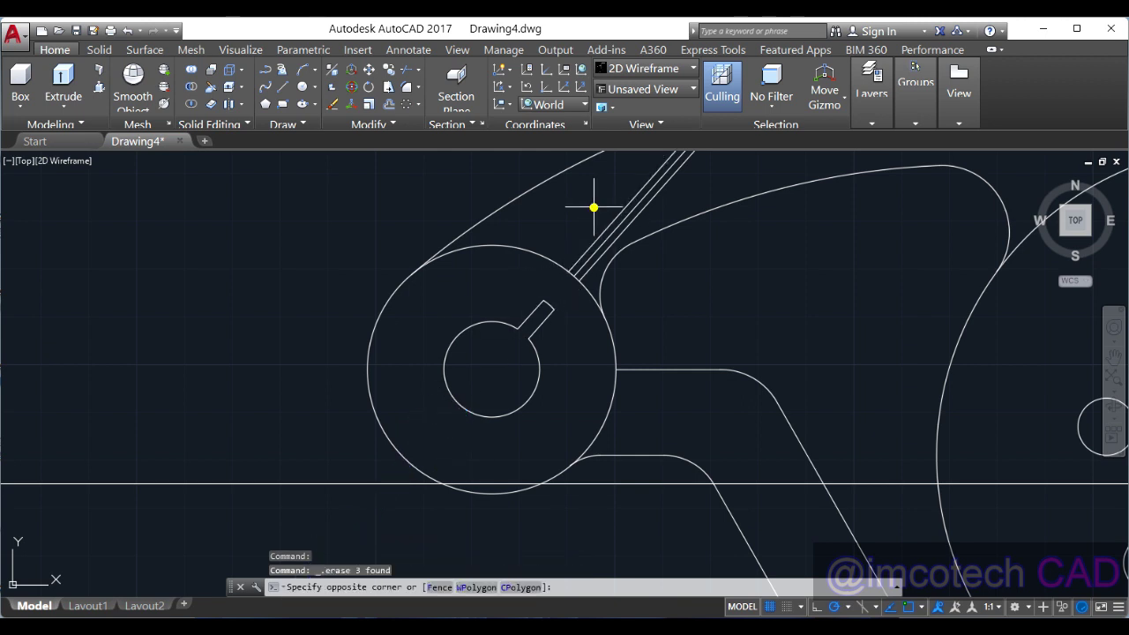
{"action": "left_click", "coordinate": [685, 173]}
{"action": "left_click", "coordinate": [686, 184]}
{"action": "left_click", "coordinate": [612, 183]}
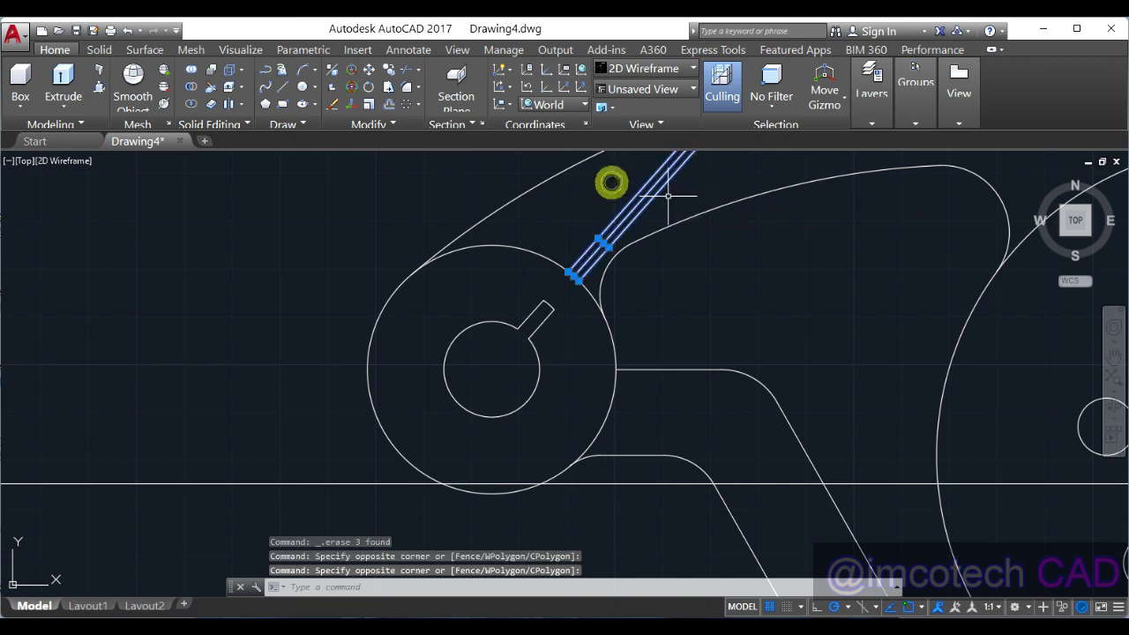
{"action": "key", "text": "Delete"}
{"action": "scroll", "coordinate": [322, 308], "scroll_direction": "down", "scroll_amount": 4}
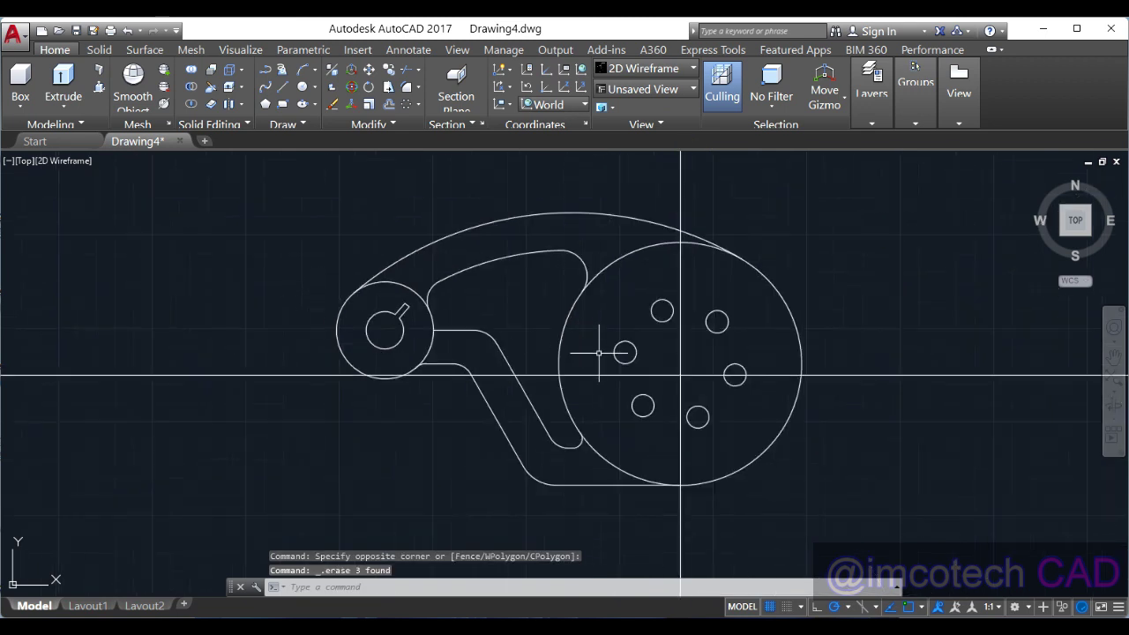
- Delete the remaining horizontal construction line and the vertical construction line through the large circle
{"action": "left_click", "coordinate": [547, 377]}
{"action": "key", "text": "Delete"}
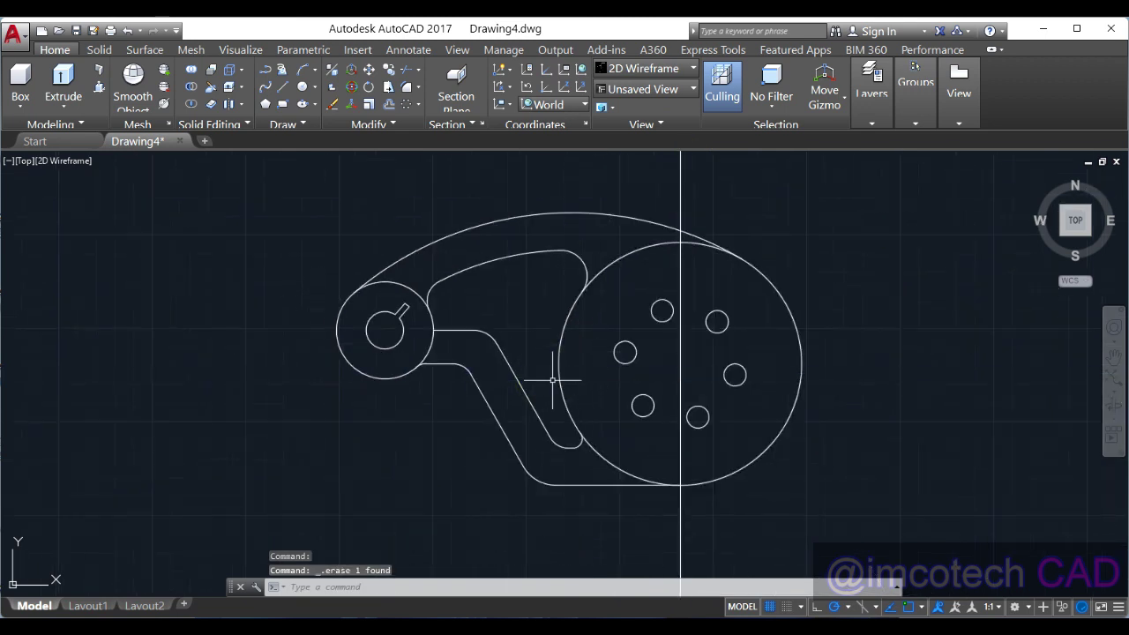
{"action": "left_click", "coordinate": [680, 215]}
{"action": "key", "text": "Delete"}
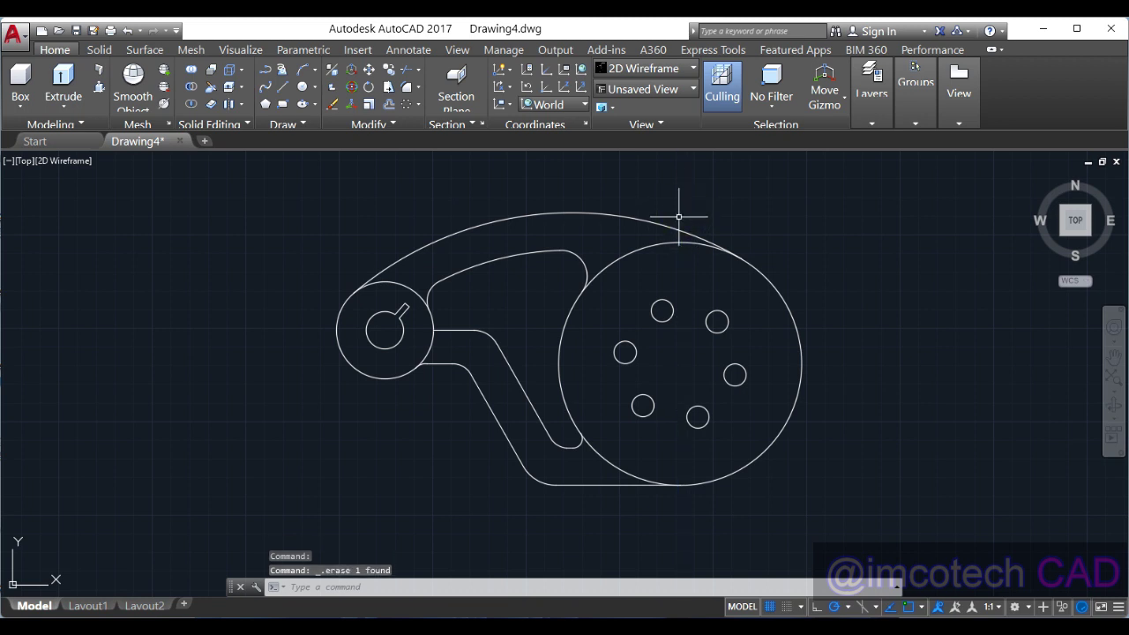
- After consulting the reference image, create a polar array of the slot outline around the small circle's center with 8 items
{"action": "scroll", "coordinate": [408, 329], "scroll_direction": "up", "scroll_amount": 2}
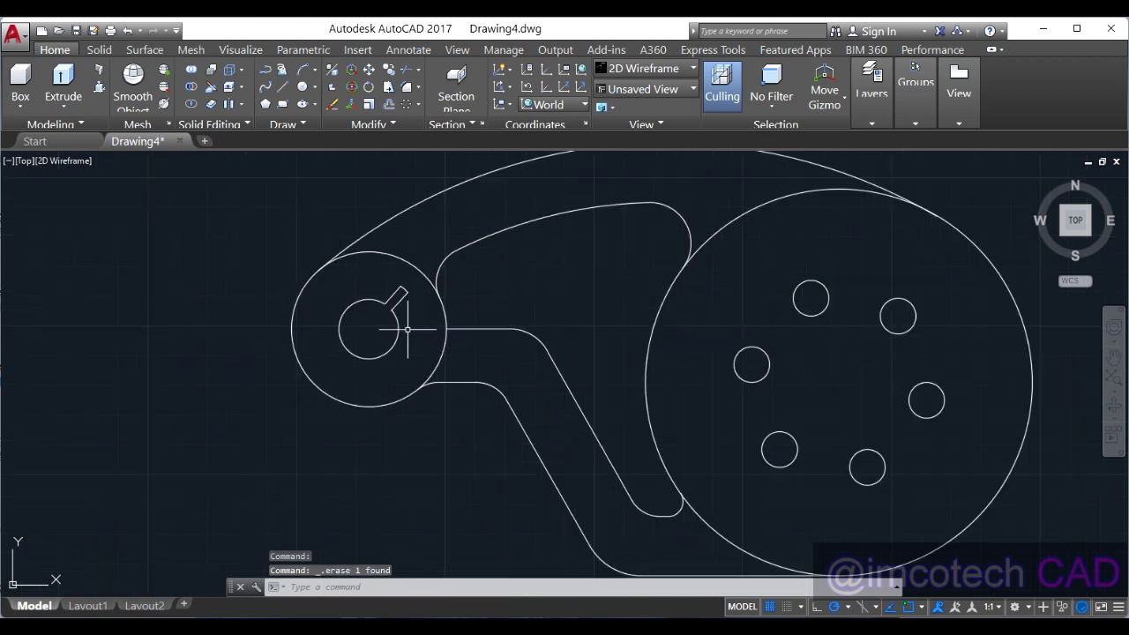
{"action": "left_click", "coordinate": [379, 277]}
{"action": "left_click", "coordinate": [411, 313]}
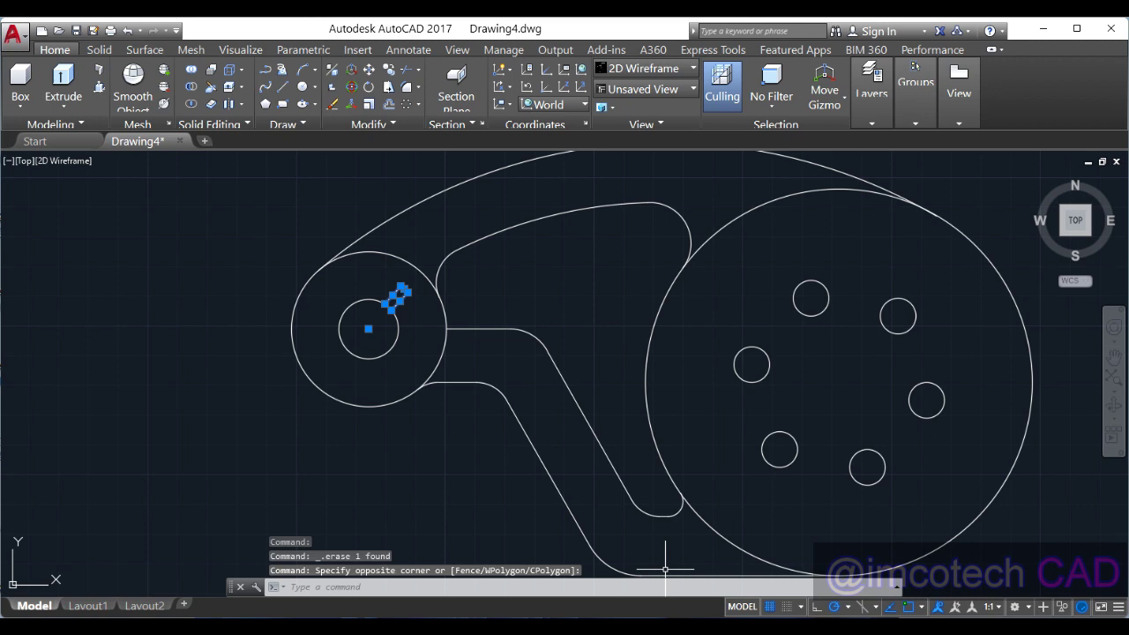
{"action": "key", "text": "alt+Tab"}
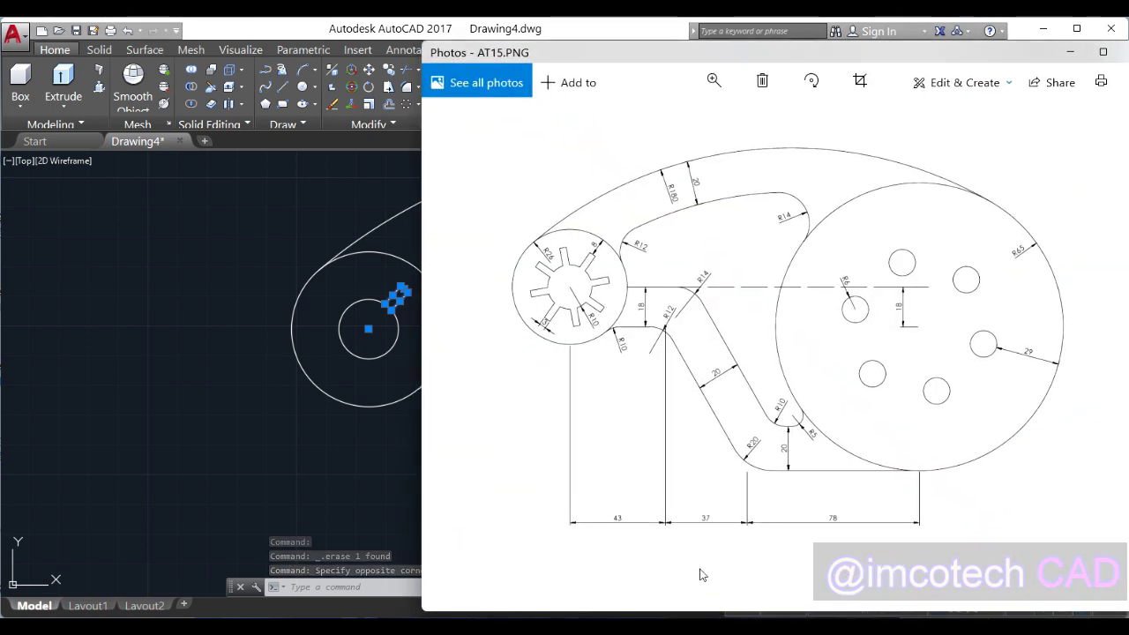
{"action": "key", "text": "alt+Tab"}
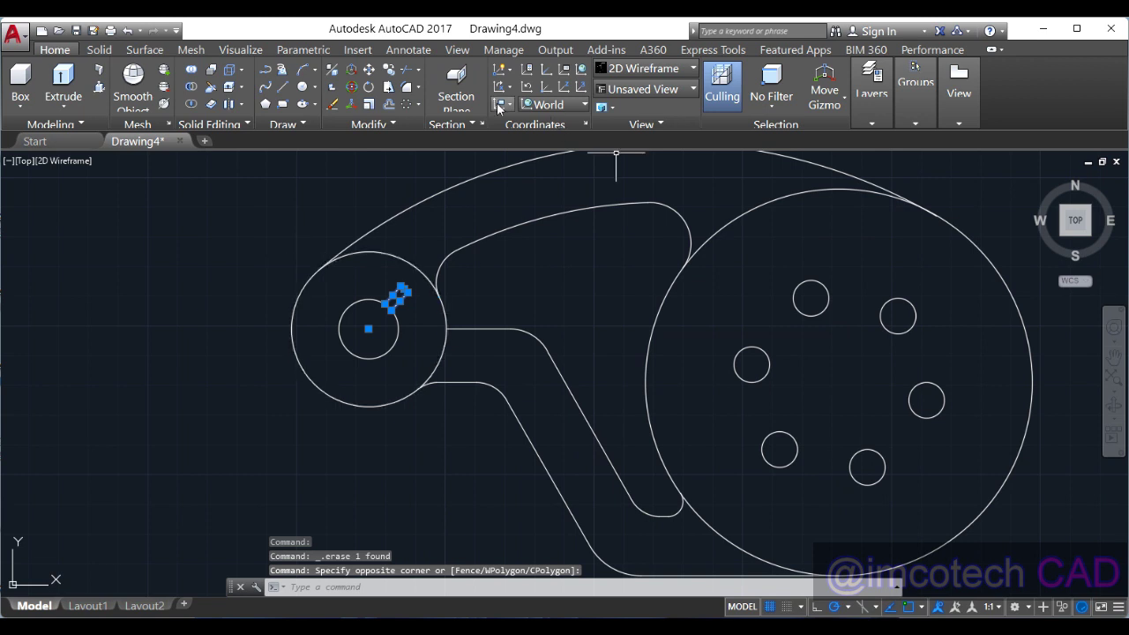
{"action": "left_click", "coordinate": [404, 105]}
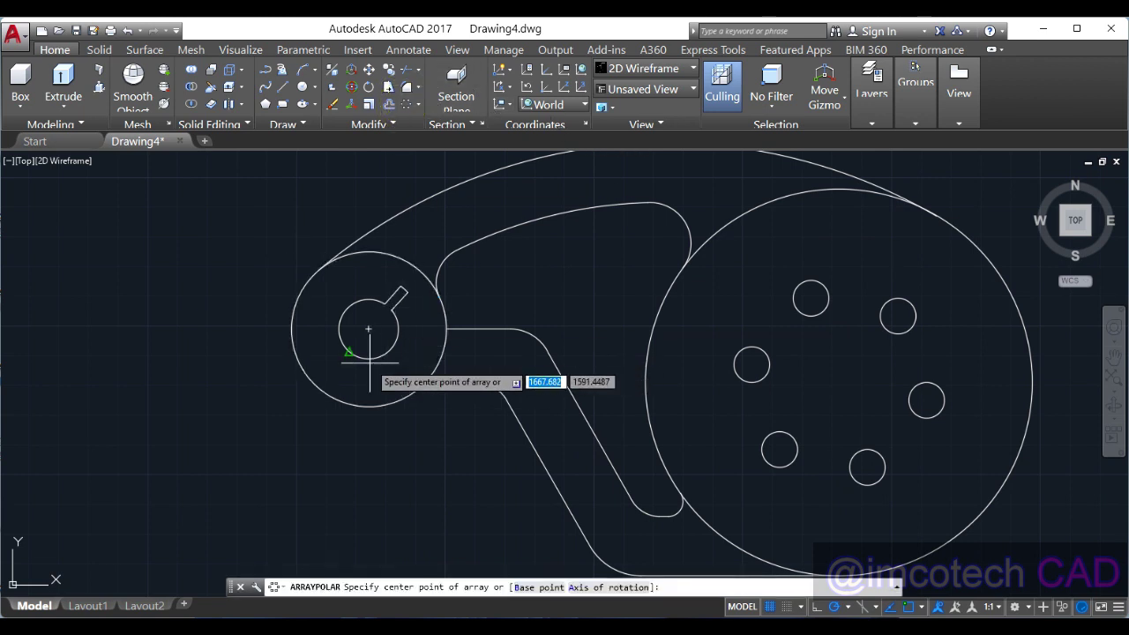
{"action": "left_click", "coordinate": [369, 329]}
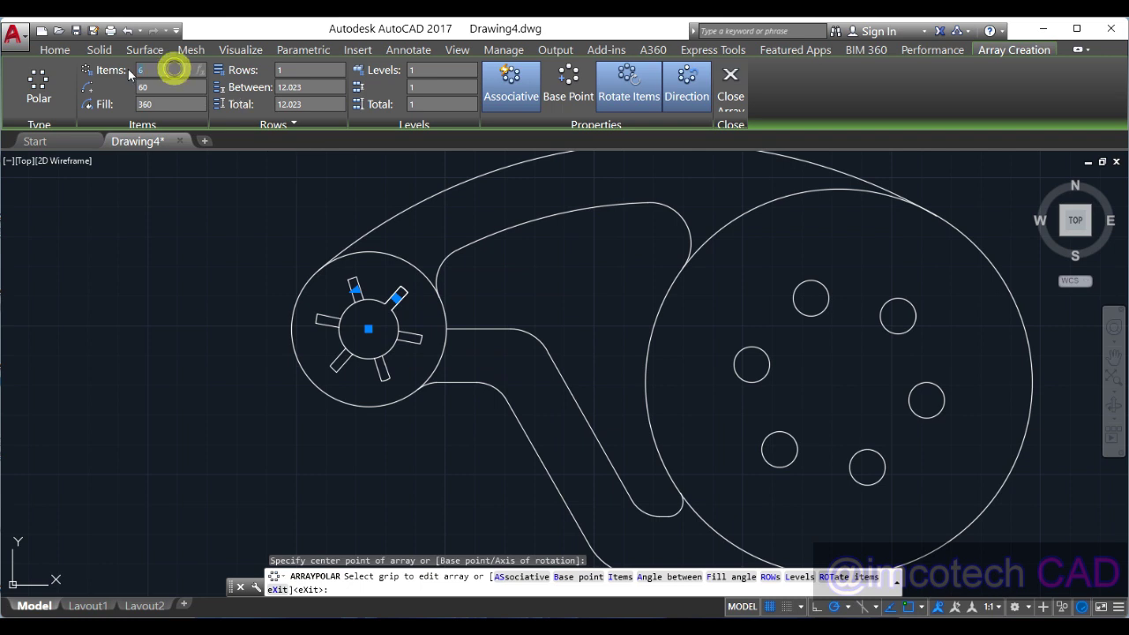
{"action": "key", "text": "Return"}
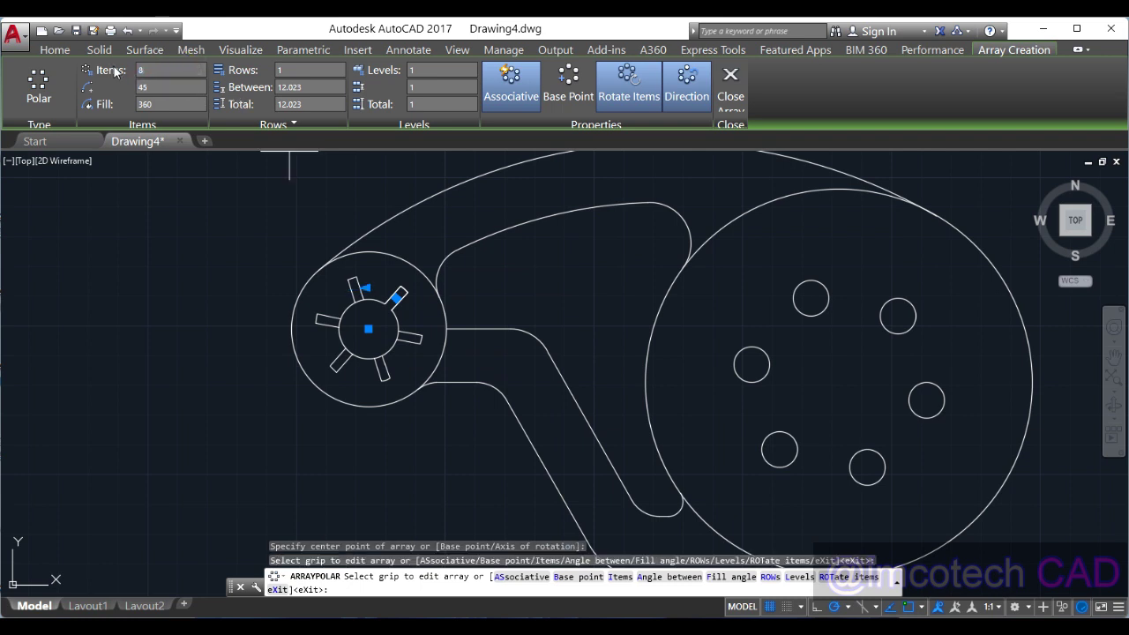
{"action": "left_click", "coordinate": [732, 99]}
{"action": "scroll", "coordinate": [367, 337], "scroll_direction": "up", "scroll_amount": 5}
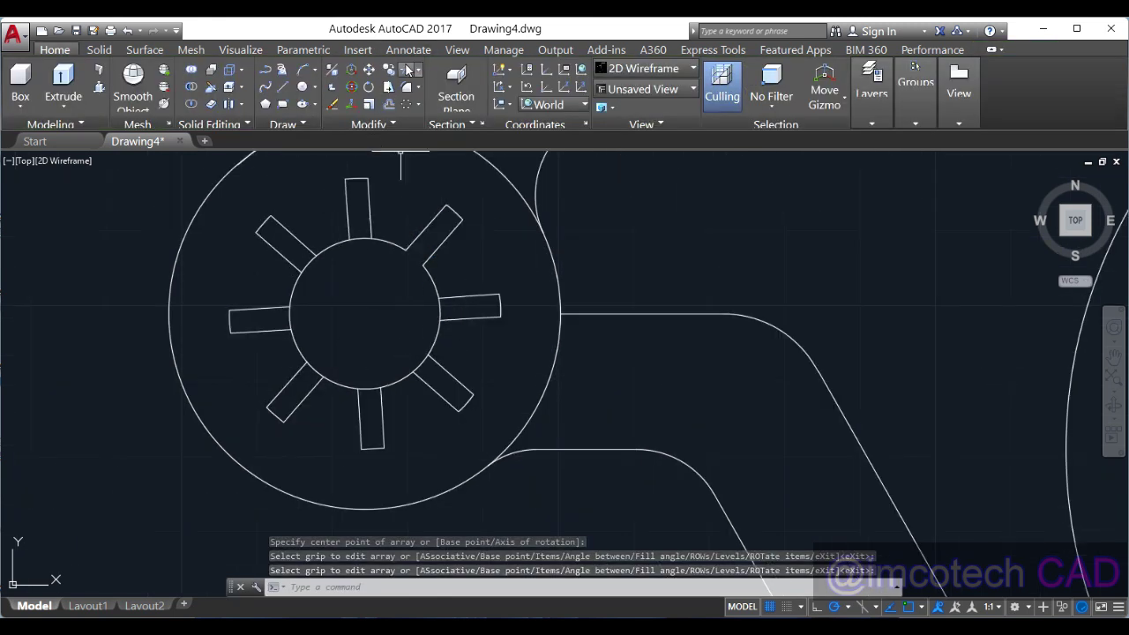
- Trim the small inner circle's arcs across the mouths of the seven still-closed slots, using all objects as cutting edges
{"action": "left_click", "coordinate": [407, 69]}
{"action": "key", "text": "Return"}
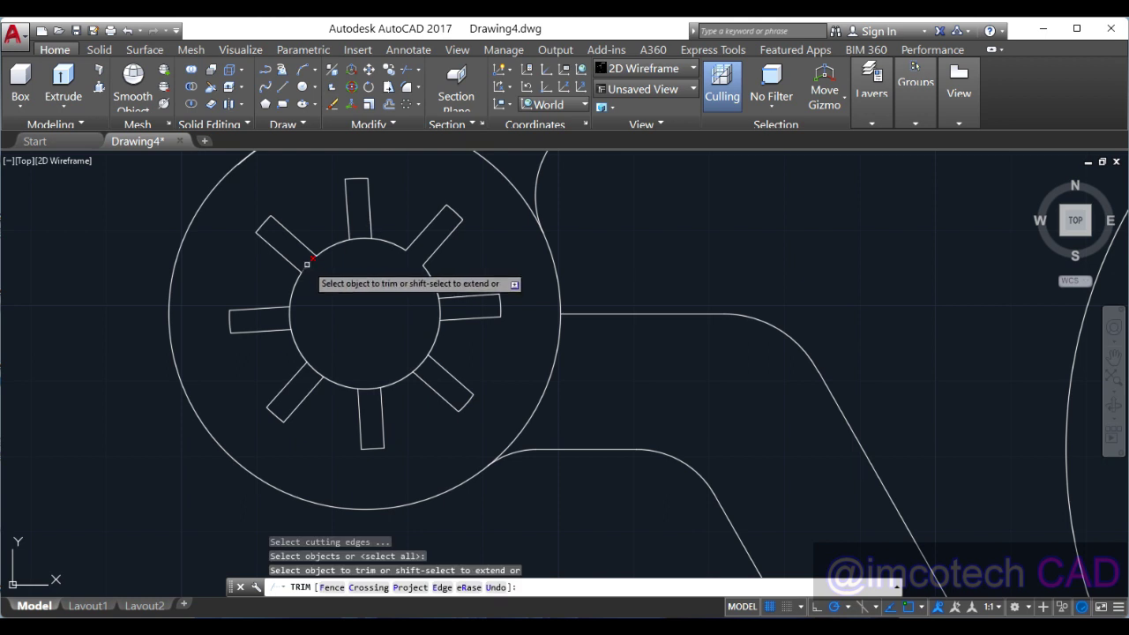
{"action": "left_click", "coordinate": [306, 265]}
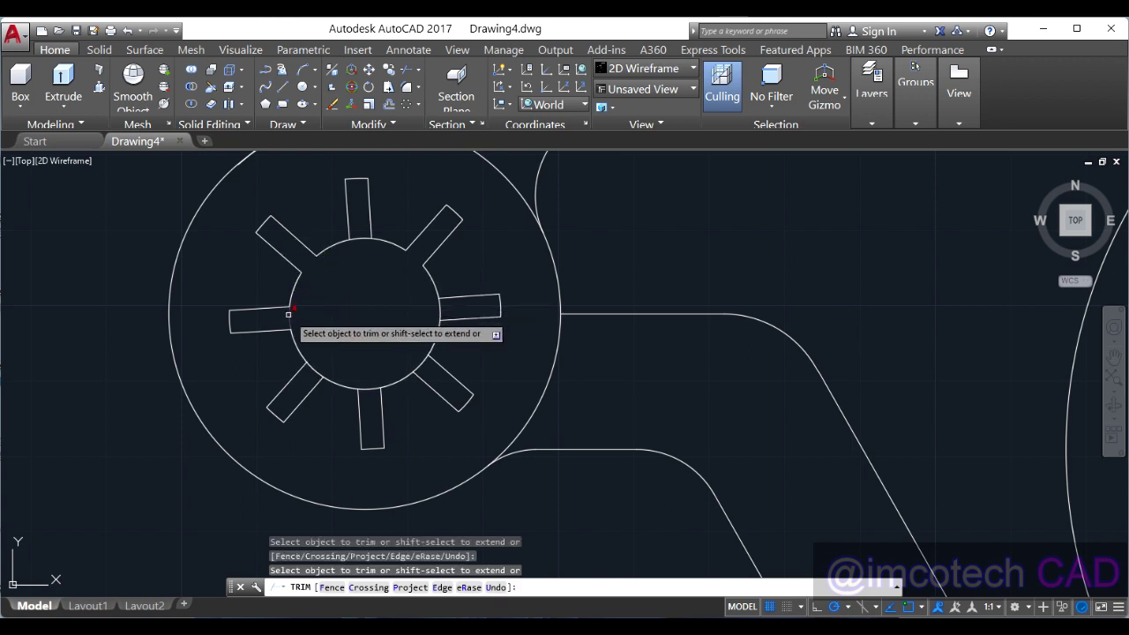
{"action": "left_click", "coordinate": [288, 319]}
{"action": "left_click", "coordinate": [362, 235]}
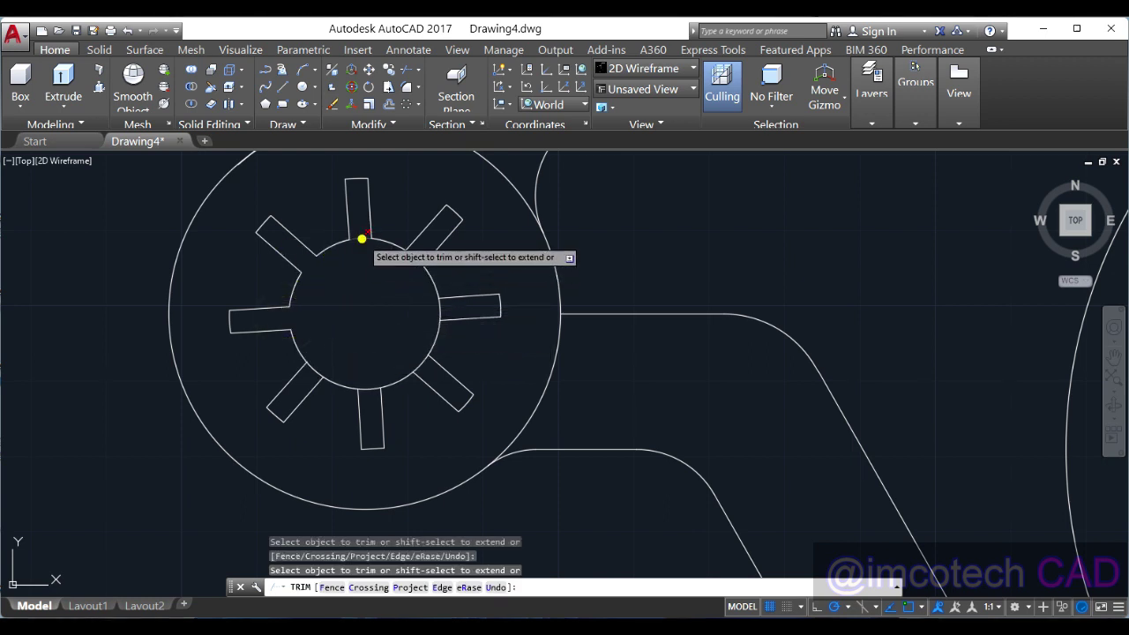
{"action": "left_click", "coordinate": [438, 310]}
{"action": "left_click", "coordinate": [419, 359]}
{"action": "left_click", "coordinate": [366, 385]}
{"action": "left_click", "coordinate": [314, 372]}
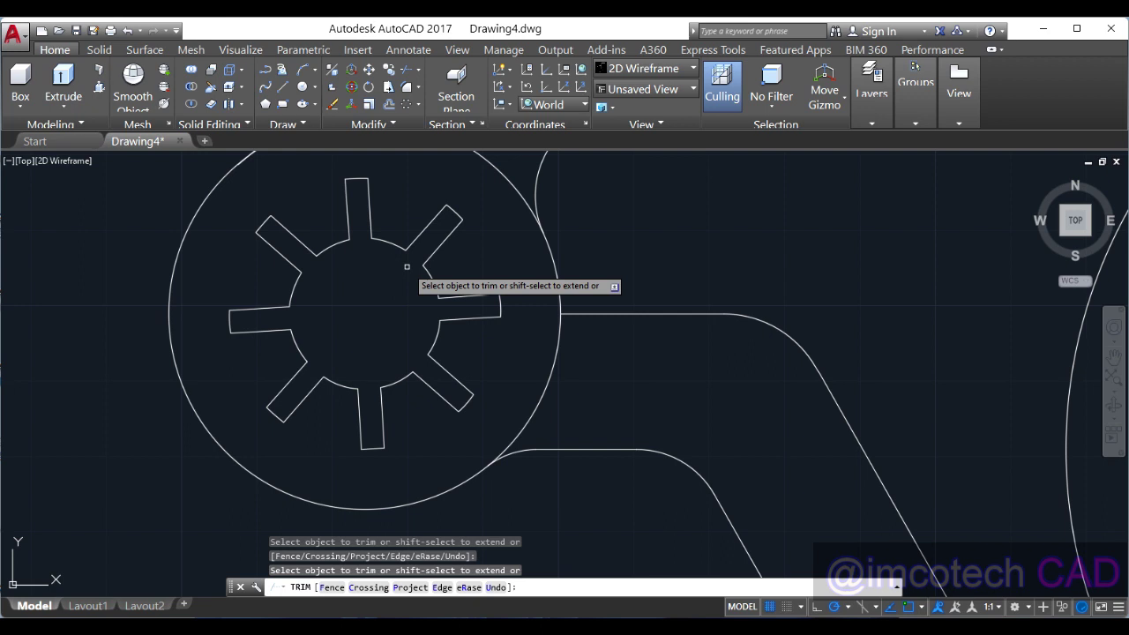
{"action": "right_click", "coordinate": [340, 300]}
{"action": "left_click", "coordinate": [336, 306]}
- Compare the whole profile with the reference image AT15.PNG, and examine its outline, holes and slots in the drawing
{"action": "scroll", "coordinate": [273, 308], "scroll_direction": "down", "scroll_amount": 4}
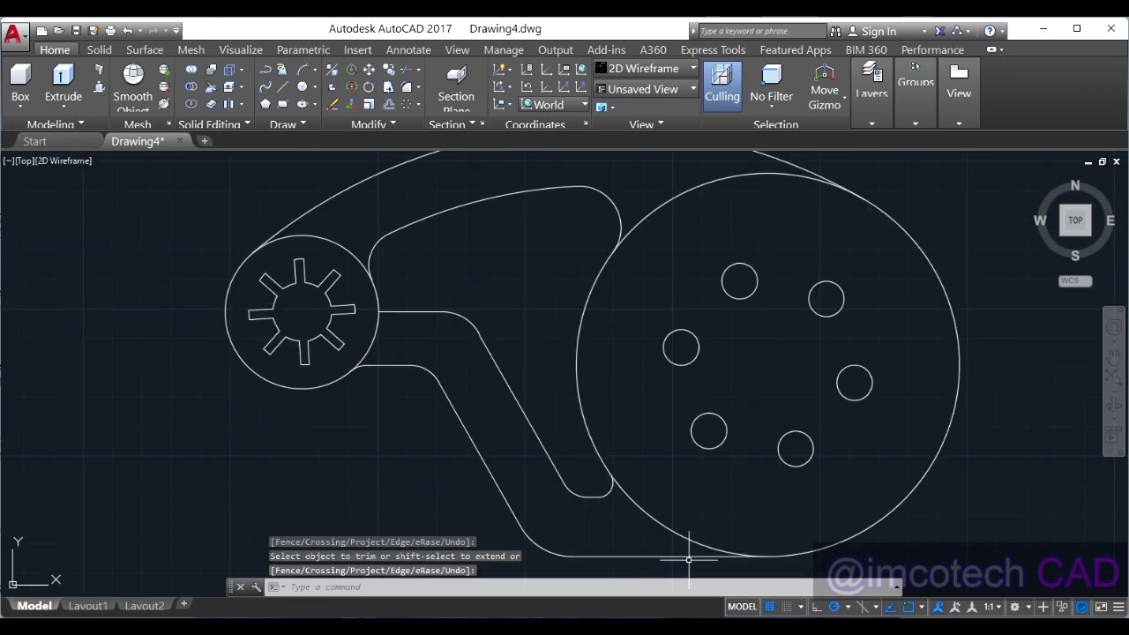
{"action": "key", "text": "alt+Tab"}
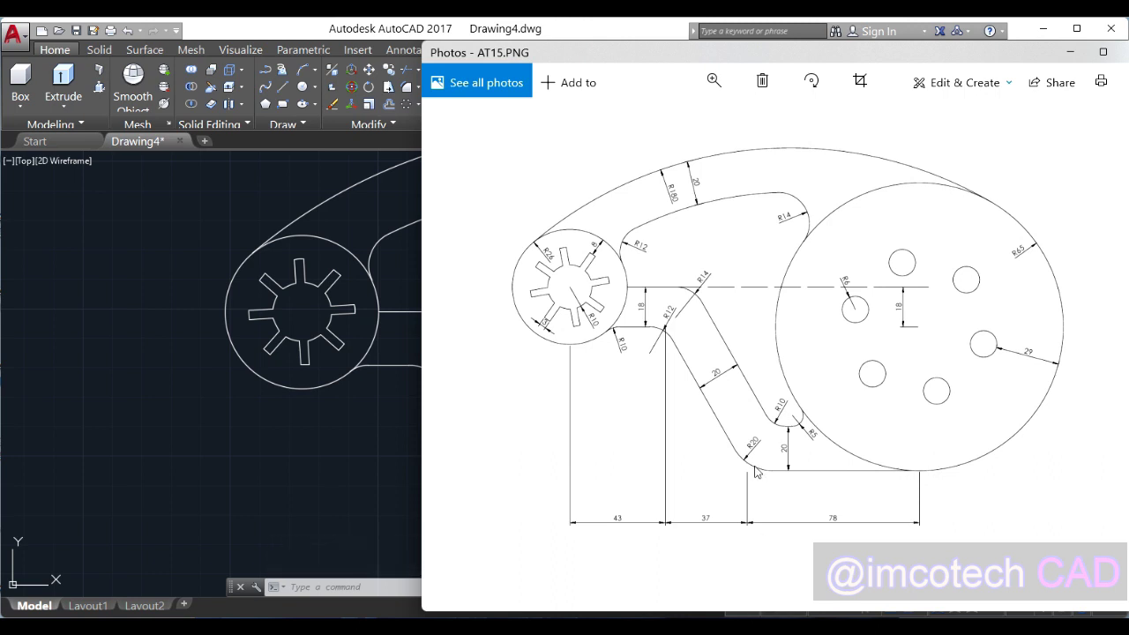
{"action": "left_click", "coordinate": [1070, 53]}
{"action": "scroll", "coordinate": [573, 313], "scroll_direction": "down", "scroll_amount": 2}
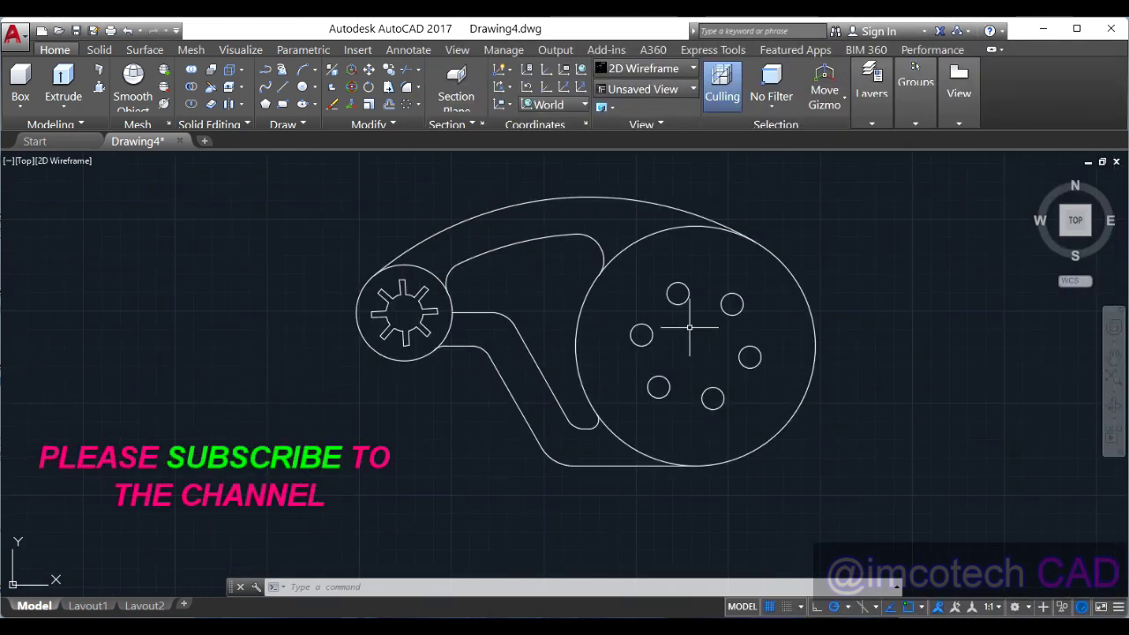
{"action": "scroll", "coordinate": [708, 307], "scroll_direction": "up", "scroll_amount": 2}
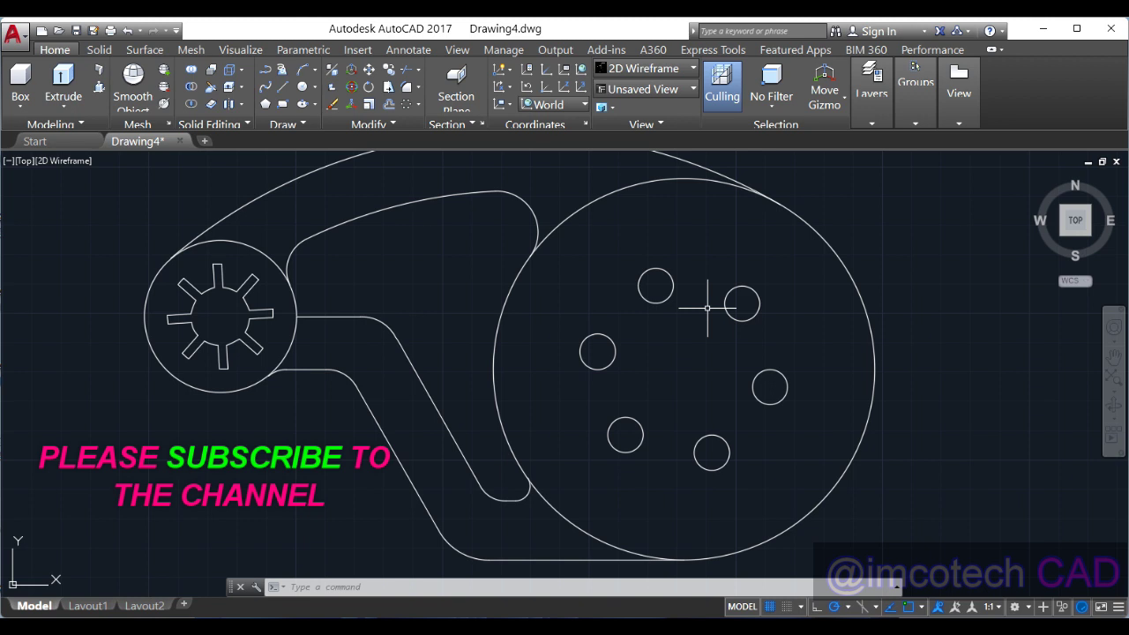
{"action": "scroll", "coordinate": [711, 289], "scroll_direction": "down", "scroll_amount": 2}
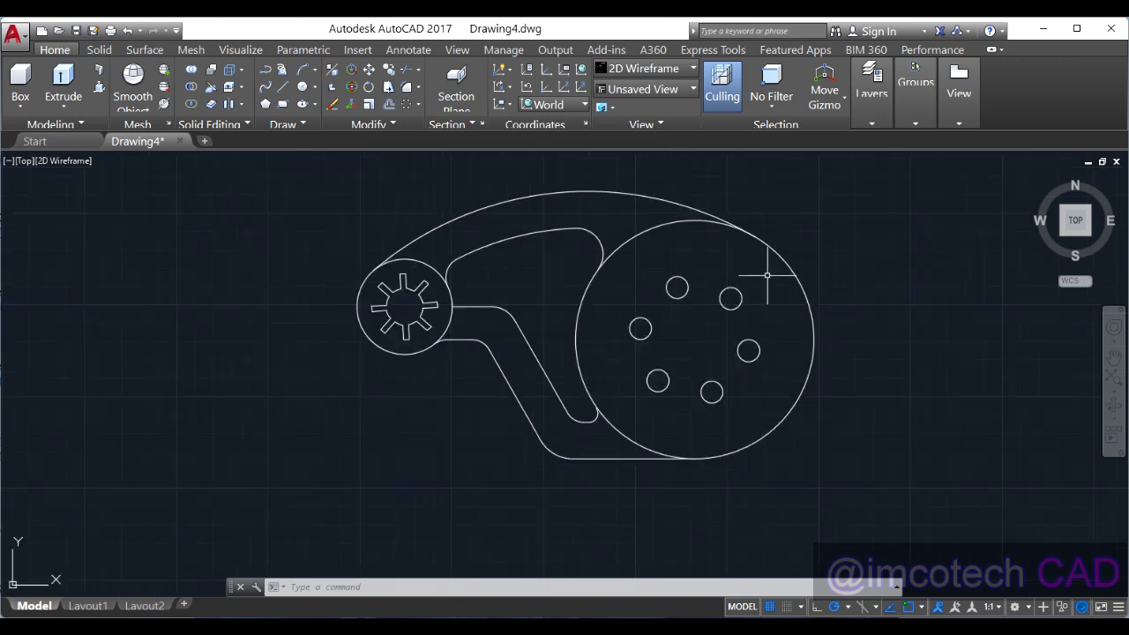
{"action": "scroll", "coordinate": [767, 275], "scroll_direction": "up", "scroll_amount": 2}
{"action": "scroll", "coordinate": [748, 467], "scroll_direction": "down", "scroll_amount": 2}
{"action": "mouse_move", "coordinate": [726, 453]}
{"action": "middle_mouse_down"}
{"action": "mouse_move", "coordinate": [740, 402]}
{"action": "mouse_move", "coordinate": [763, 453]}
{"action": "mouse_move", "coordinate": [776, 433]}
{"action": "middle_mouse_up"}
{"action": "scroll", "coordinate": [741, 402], "scroll_direction": "up", "scroll_amount": 2}
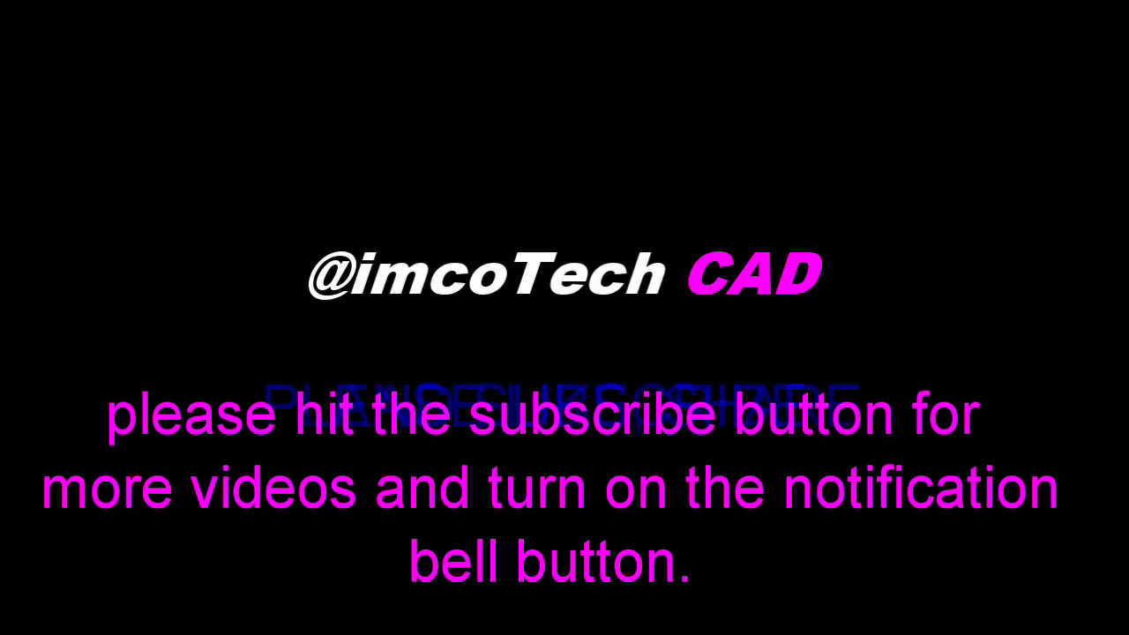